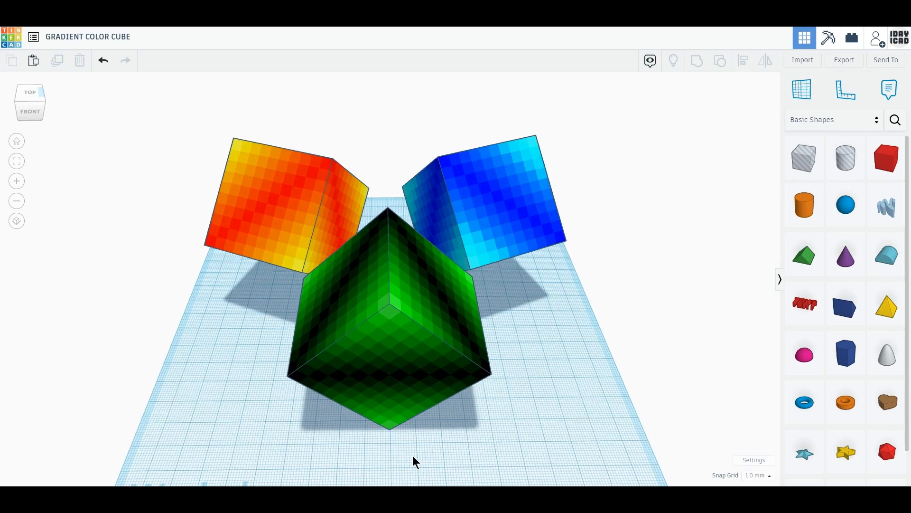
{"action": "middle_click_drag", "start_coordinate": [377, 443], "coordinate": [370, 456]}
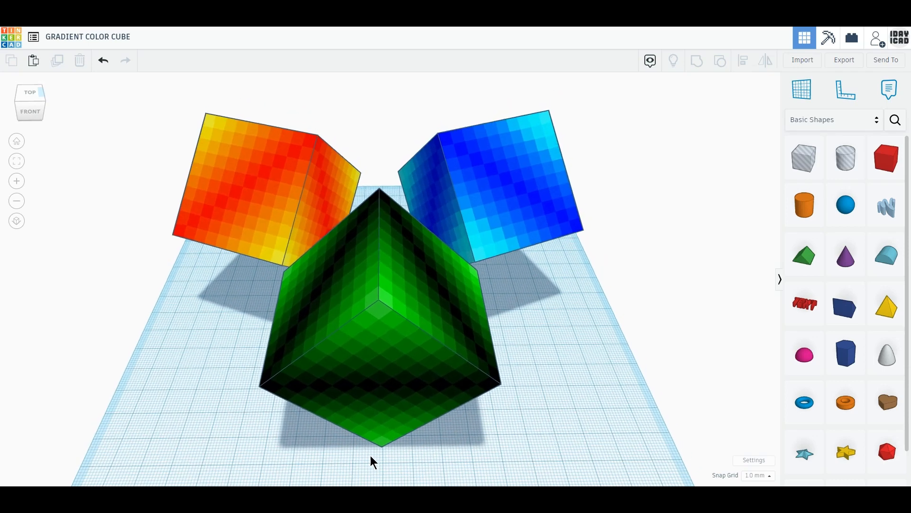
{"action": "right_click_drag", "start_coordinate": [370, 459], "coordinate": [371, 460]}
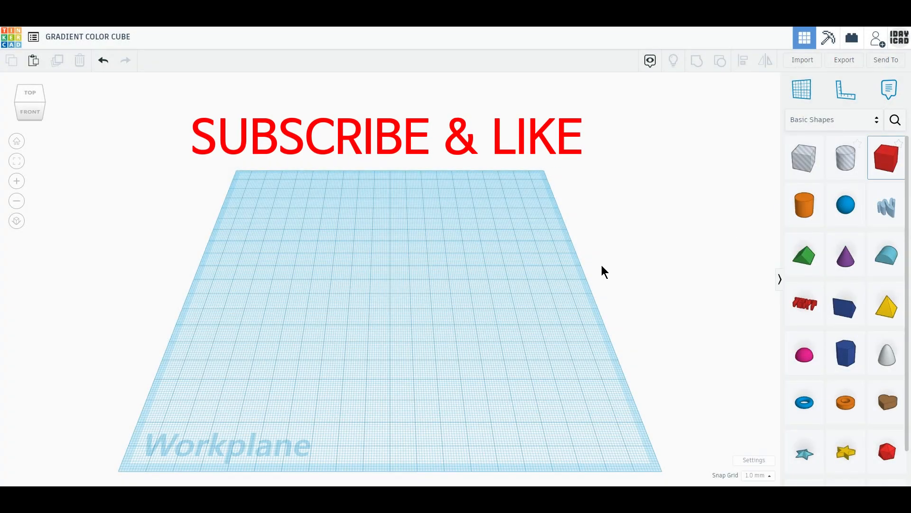
Place a box on the workplane and size it to 5 mm in length, width and height
{"action": "left_click_drag", "start_coordinate": [886, 158], "coordinate": [376, 301]}
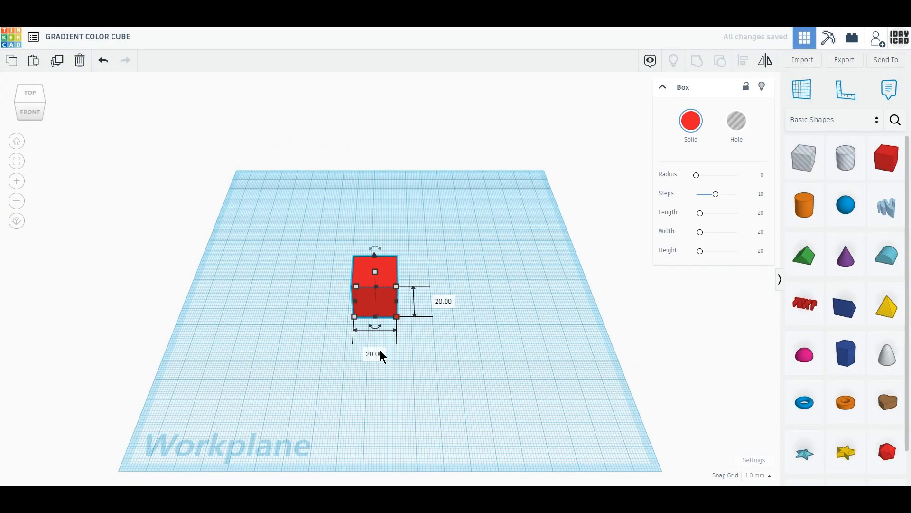
{"action": "left_click", "coordinate": [375, 353]}
{"action": "type", "text": "5"}
{"action": "key", "text": "Return"}
{"action": "left_click", "coordinate": [412, 301]}
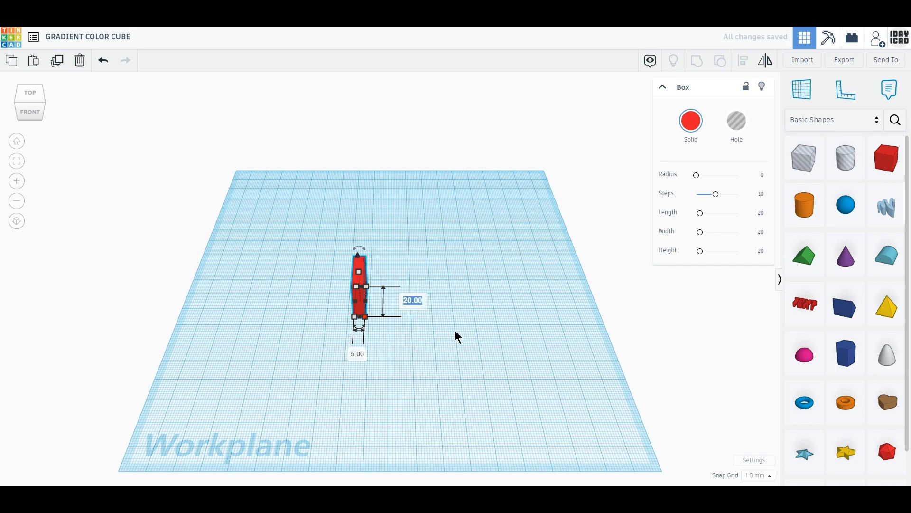
{"action": "type", "text": "5"}
{"action": "key", "text": "Return"}
{"action": "left_click", "coordinate": [358, 261]}
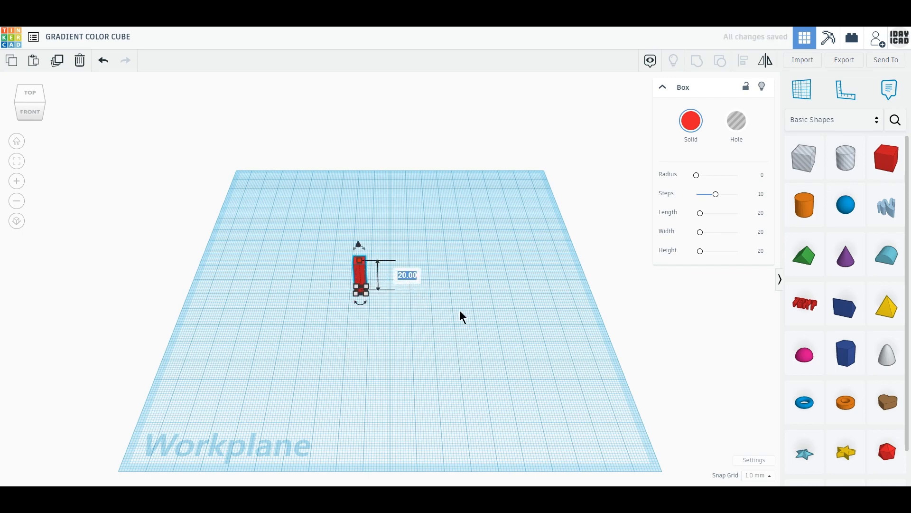
{"action": "type", "text": "5"}
{"action": "key", "text": "Return"}
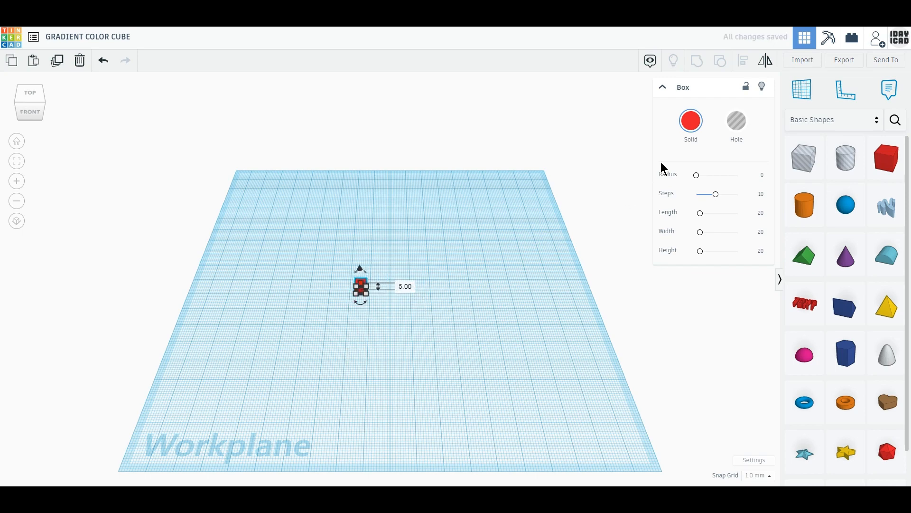
Give the small box a custom solid color of RGB 255, 0, 0
{"action": "left_click", "coordinate": [691, 121]}
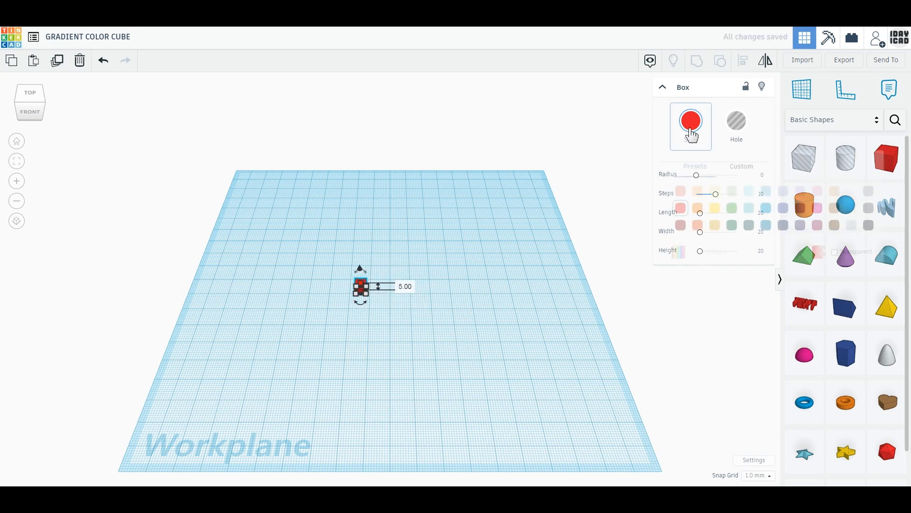
{"action": "left_click", "coordinate": [739, 172]}
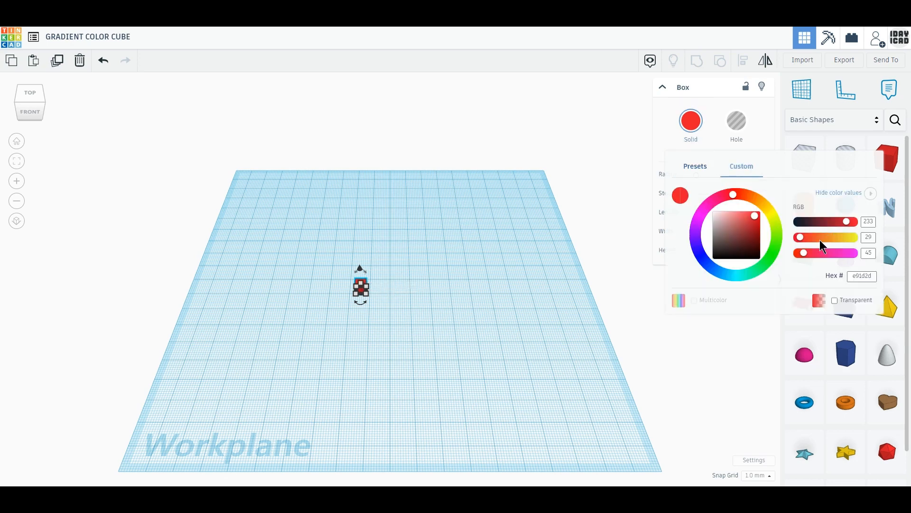
{"action": "left_click", "coordinate": [853, 221]}
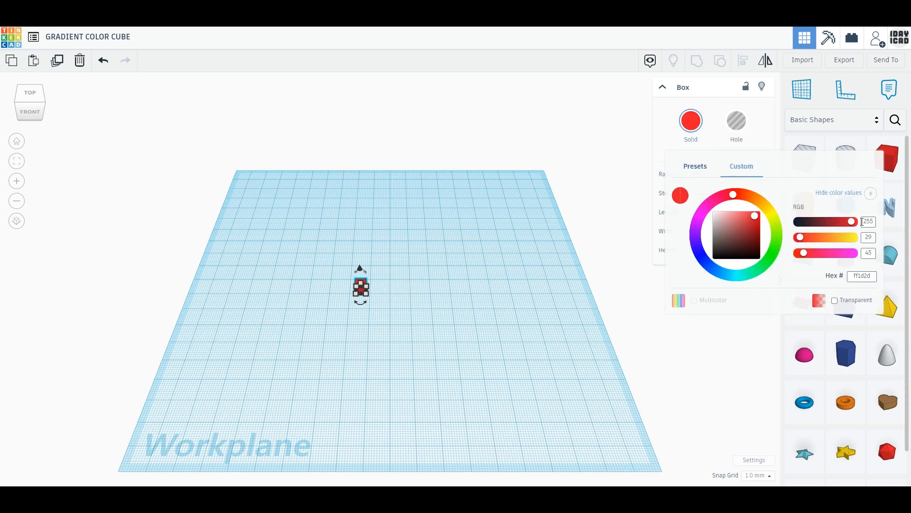
{"action": "left_click", "coordinate": [796, 254]}
{"action": "left_click_drag", "start_coordinate": [800, 237], "coordinate": [788, 239]}
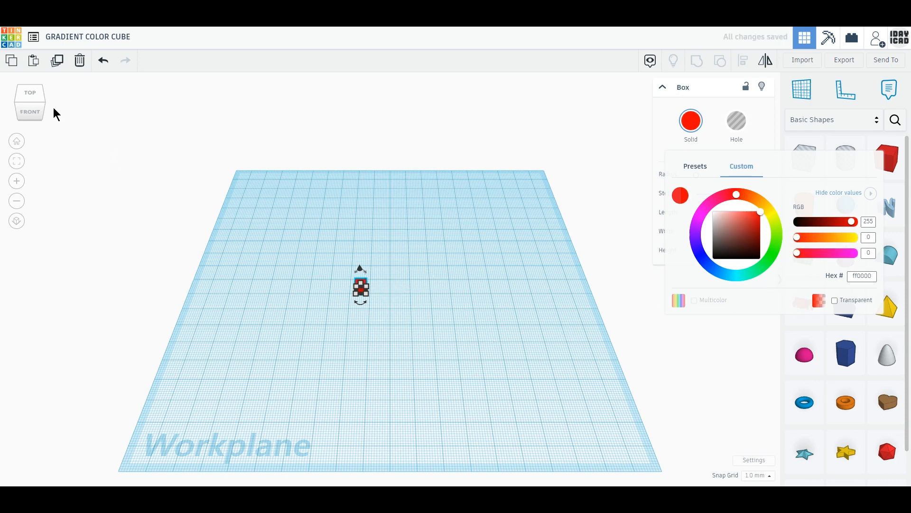
Switch to an orthographic top view and move the red box near the workplane's back-left corner
{"action": "left_click", "coordinate": [31, 92]}
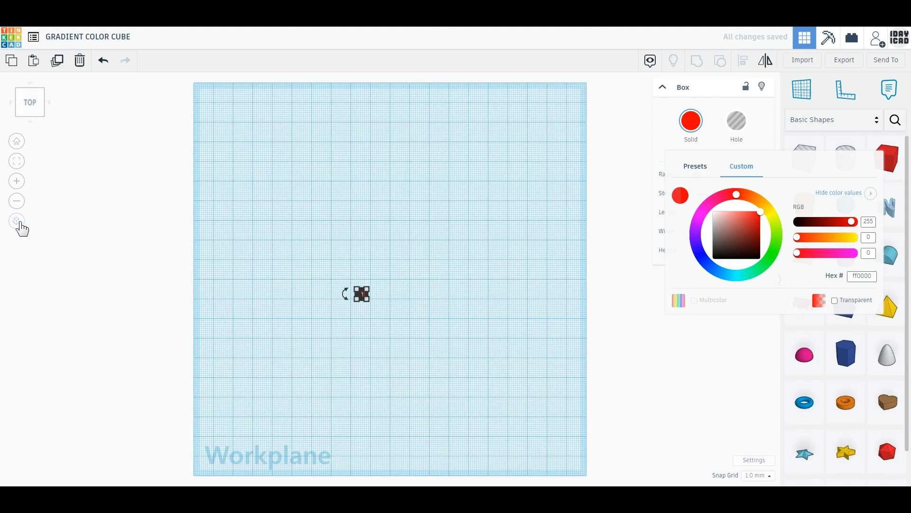
{"action": "left_click", "coordinate": [18, 222]}
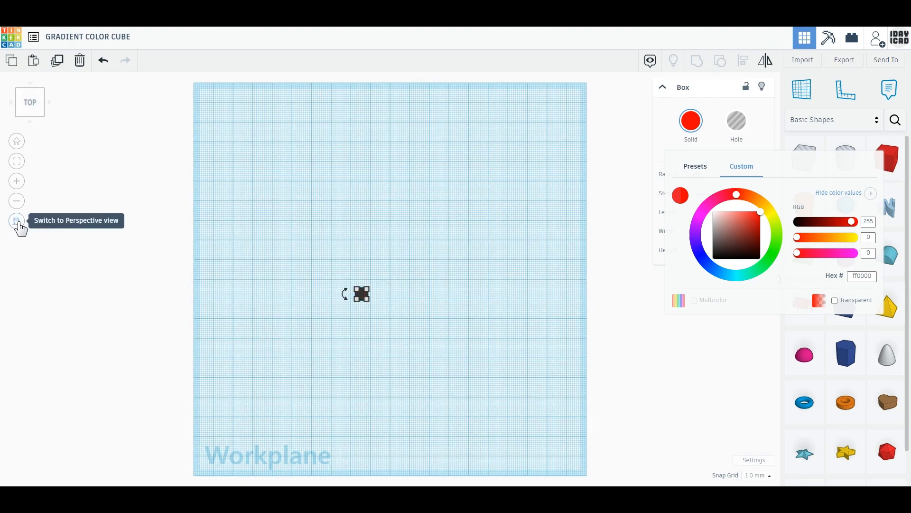
{"action": "left_click", "coordinate": [172, 335]}
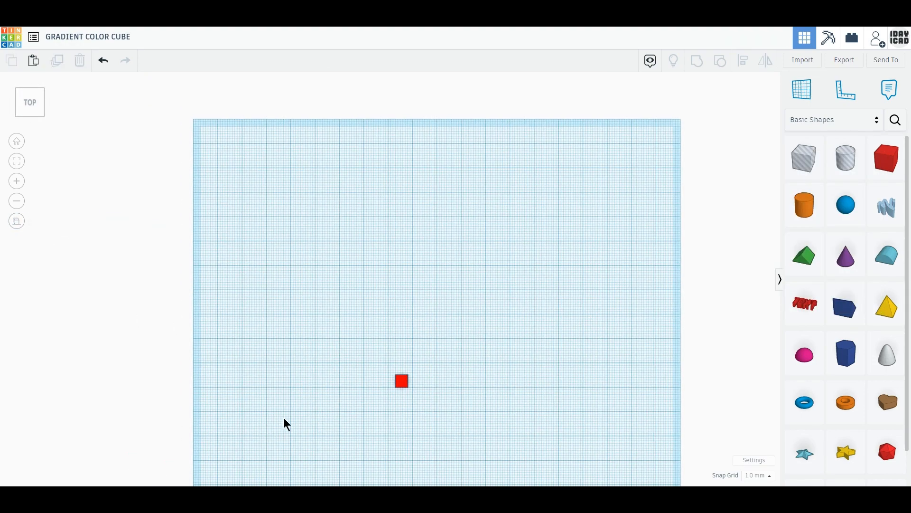
{"action": "left_click_drag", "start_coordinate": [402, 382], "coordinate": [223, 150]}
{"action": "scroll", "coordinate": [224, 150], "scroll_direction": "up", "scroll_amount": 5}
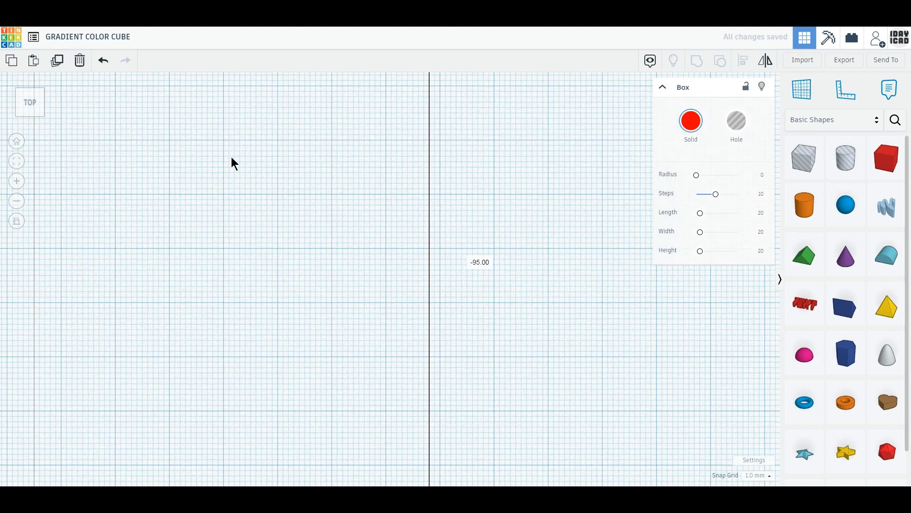
{"action": "middle_click_drag", "start_coordinate": [231, 156], "coordinate": [440, 287]}
{"action": "left_click", "coordinate": [691, 121]}
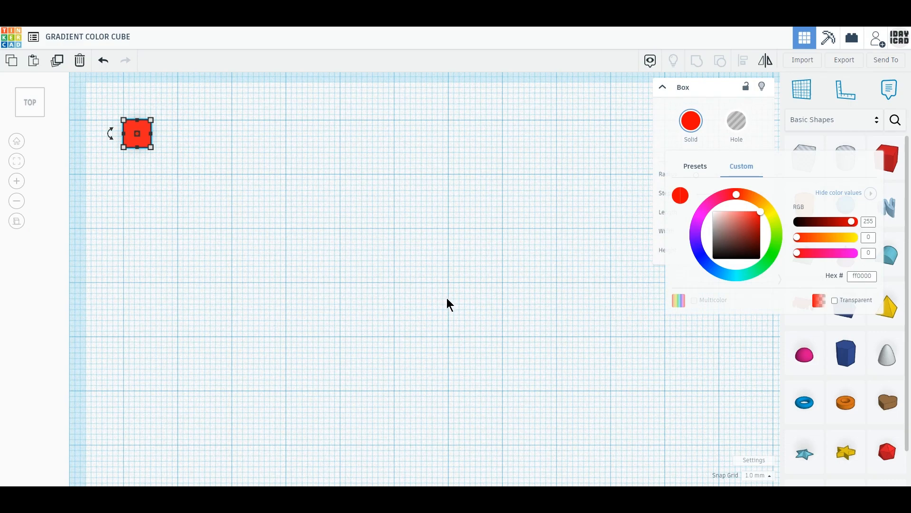
{"action": "left_click", "coordinate": [446, 298]}
Duplicate the red box with a 5 mm sideways offset and repeat the duplication to form a touching row of ten boxes
{"action": "left_click", "coordinate": [142, 140]}
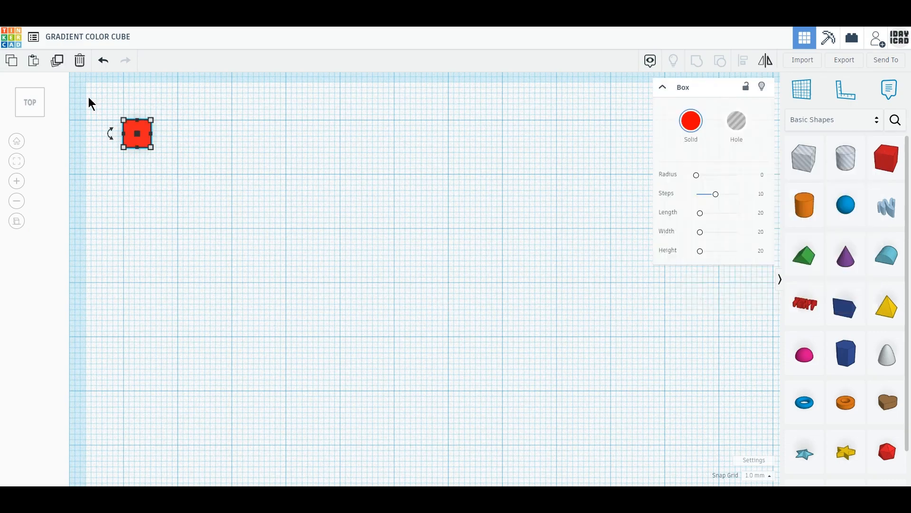
{"action": "left_click", "coordinate": [57, 60]}
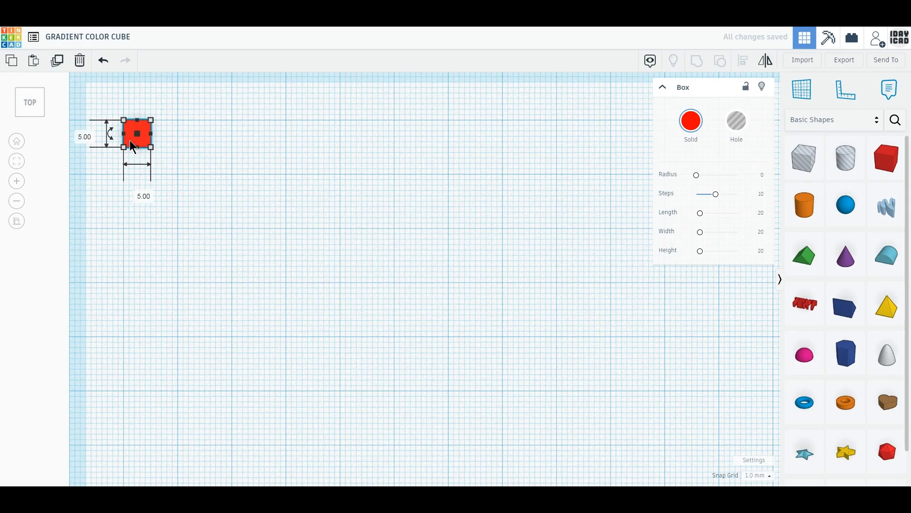
{"action": "left_click_drag", "start_coordinate": [130, 141], "coordinate": [160, 143]}
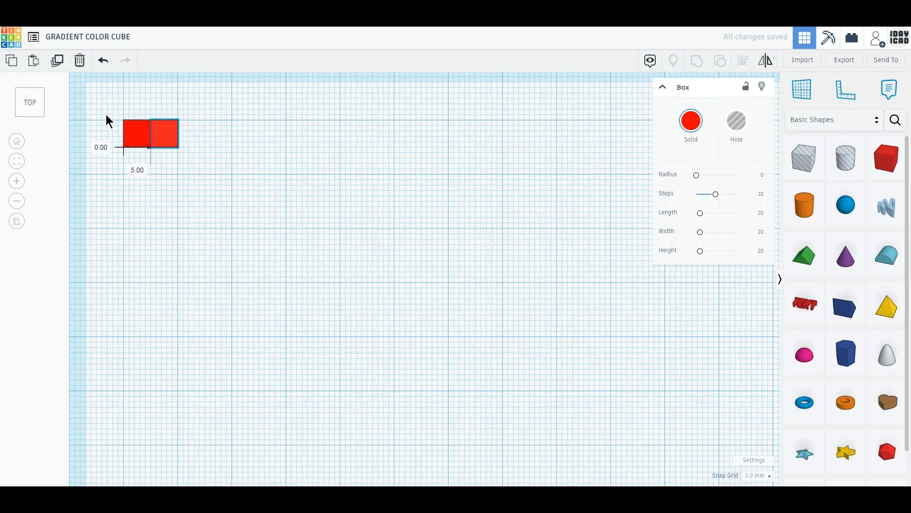
{"action": "left_click", "coordinate": [57, 60]}
{"action": "left_click", "coordinate": [57, 61]}
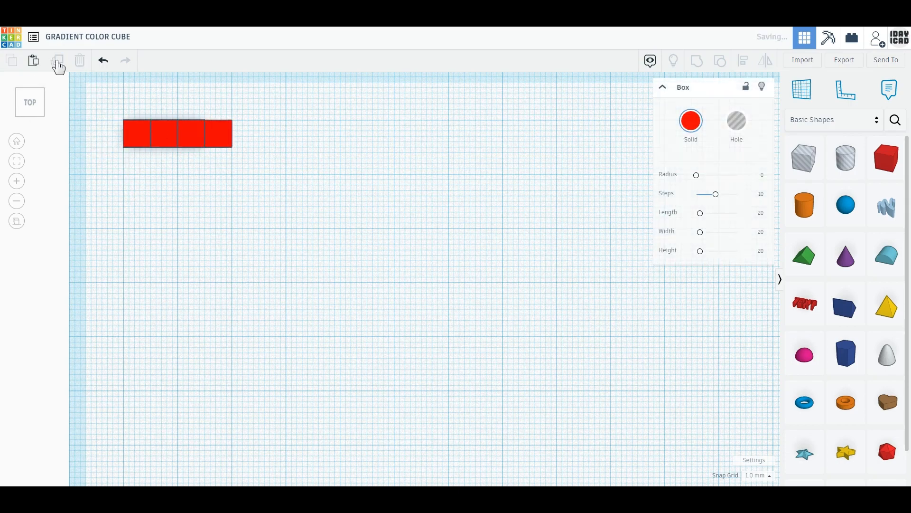
{"action": "left_click", "coordinate": [57, 60]}
{"action": "left_click", "coordinate": [57, 61]}
{"action": "left_click", "coordinate": [57, 60]}
{"action": "left_click", "coordinate": [57, 61]}
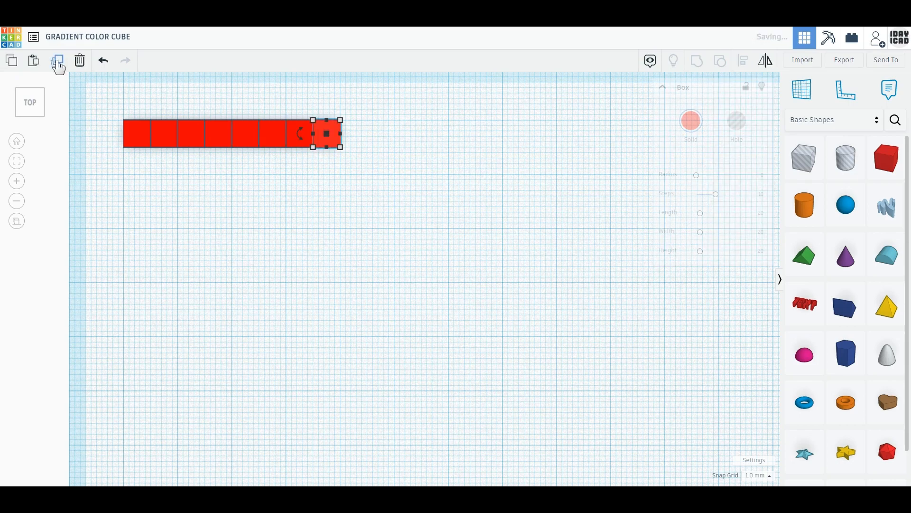
{"action": "left_click", "coordinate": [57, 60]}
{"action": "left_click", "coordinate": [57, 60]}
Set the green value of the second box's custom color to 30
{"action": "left_click", "coordinate": [162, 135]}
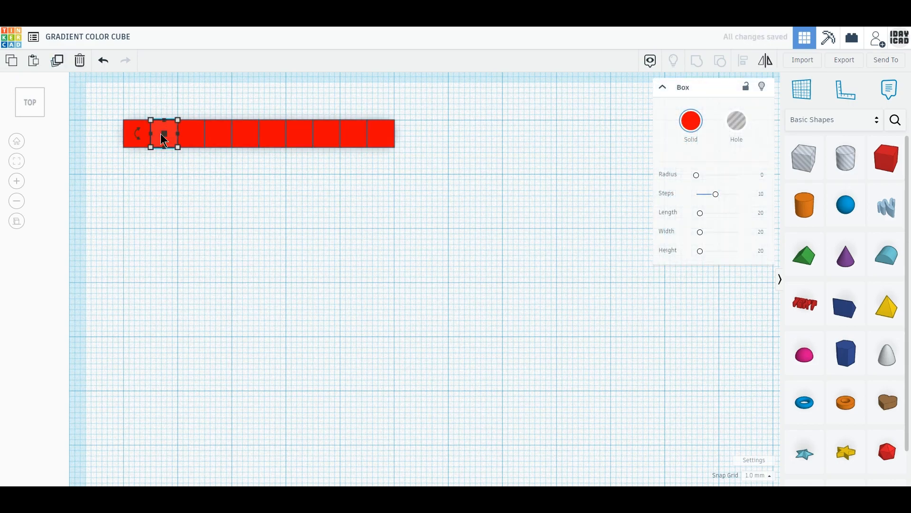
{"action": "left_click", "coordinate": [691, 123]}
{"action": "left_click", "coordinate": [868, 236]}
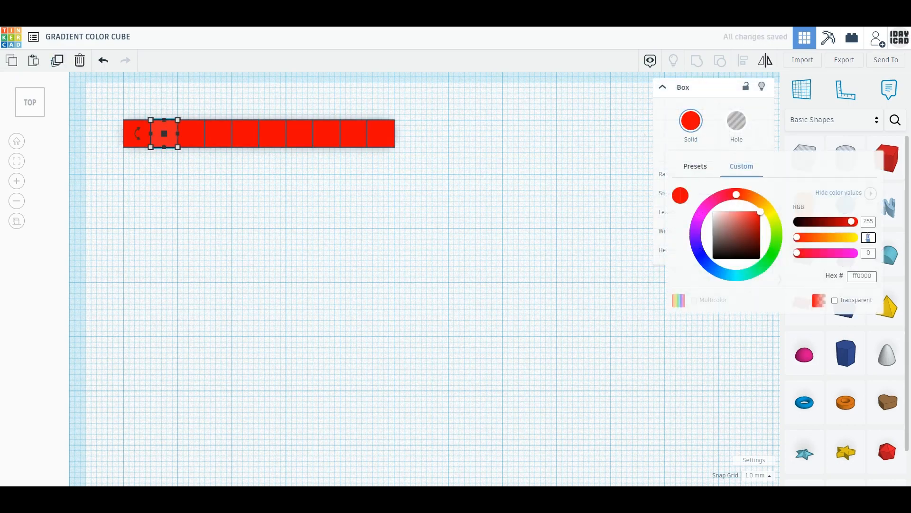
{"action": "type", "text": "30"}
{"action": "key", "text": "Return"}
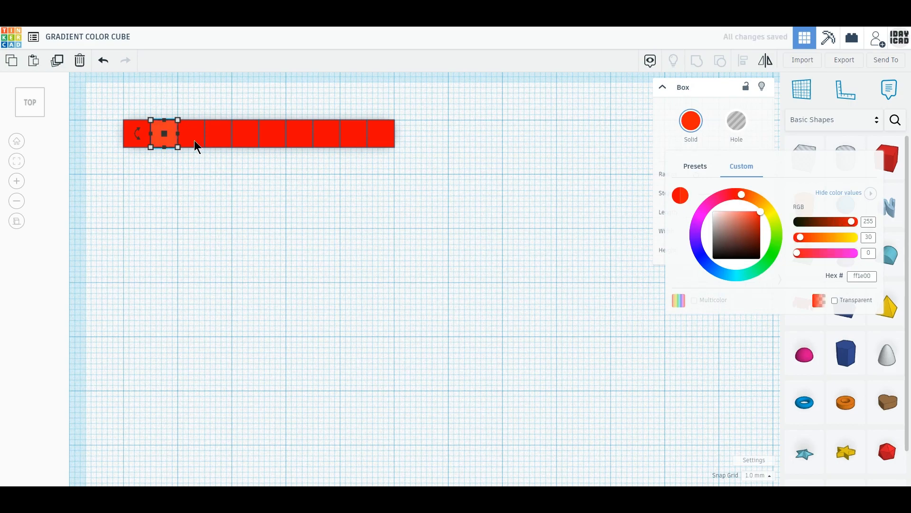
Set the green value of the third box's custom color to 60
{"action": "left_click", "coordinate": [195, 142]}
{"action": "left_click", "coordinate": [691, 122]}
{"action": "left_click", "coordinate": [868, 237]}
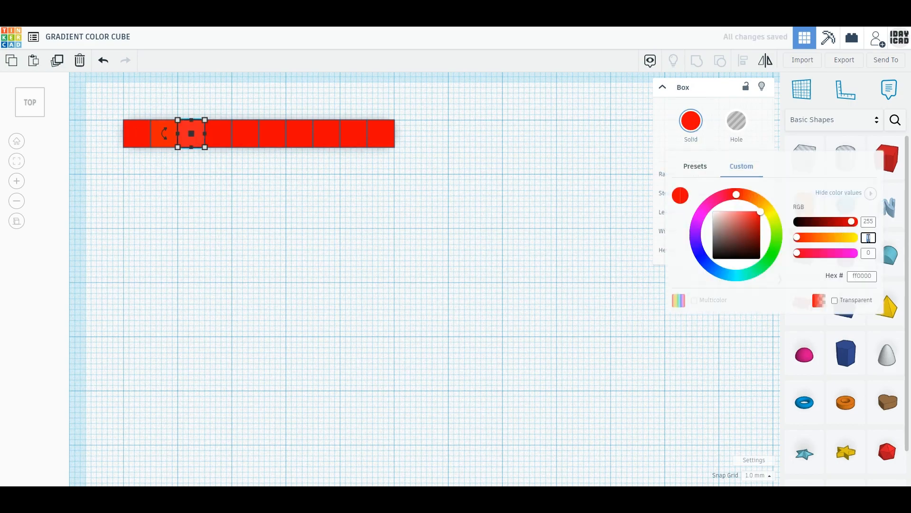
{"action": "type", "text": "60"}
{"action": "key", "text": "Return"}
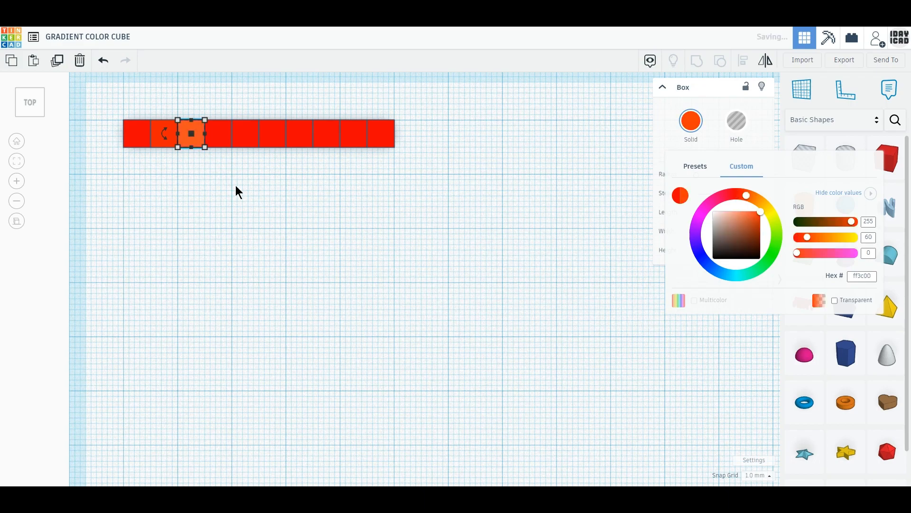
Set the green value of the fourth box's custom color to 90
{"action": "left_click", "coordinate": [218, 134]}
{"action": "left_click", "coordinate": [691, 121]}
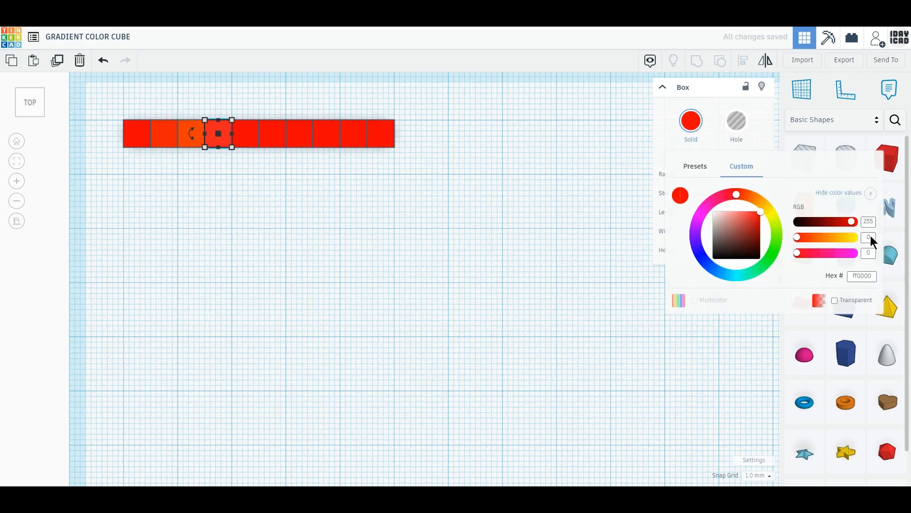
{"action": "type", "text": "90"}
{"action": "key", "text": "Return"}
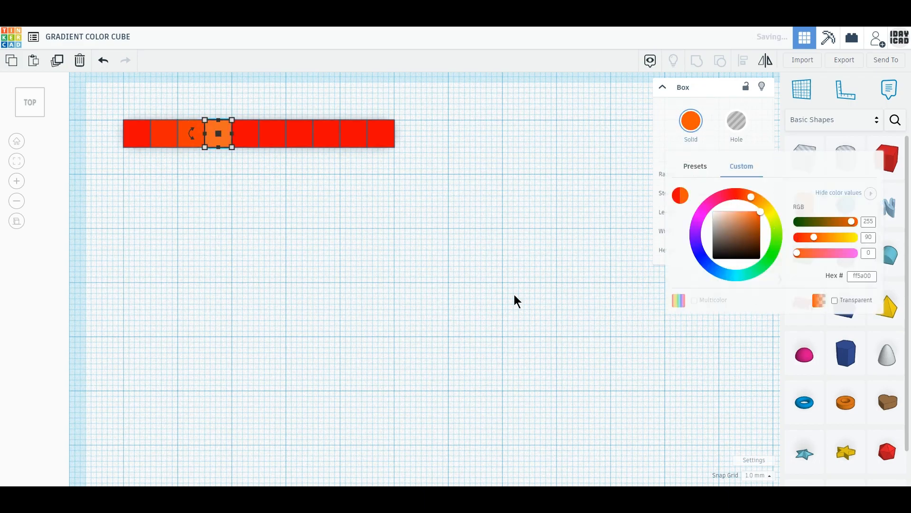
Set the green value of the fifth box's custom color to 120
{"action": "left_click", "coordinate": [246, 138]}
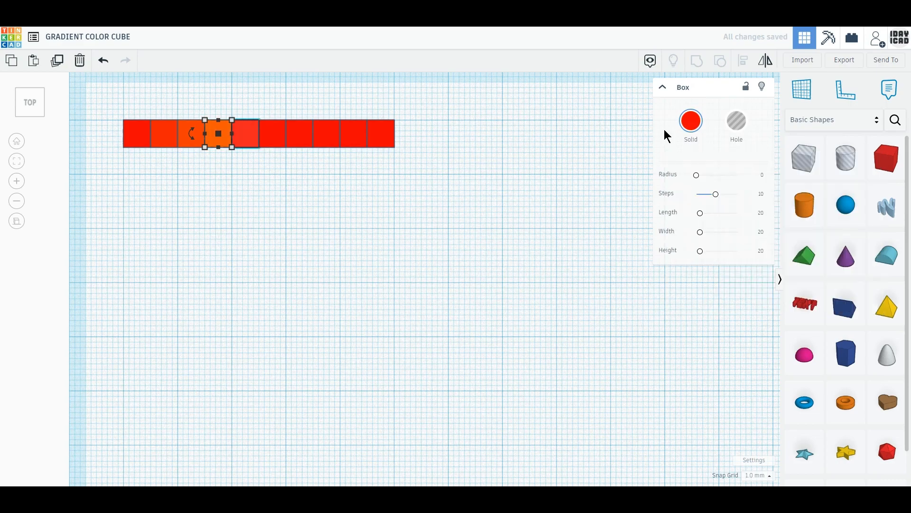
{"action": "left_click", "coordinate": [691, 121]}
{"action": "type", "text": "120"}
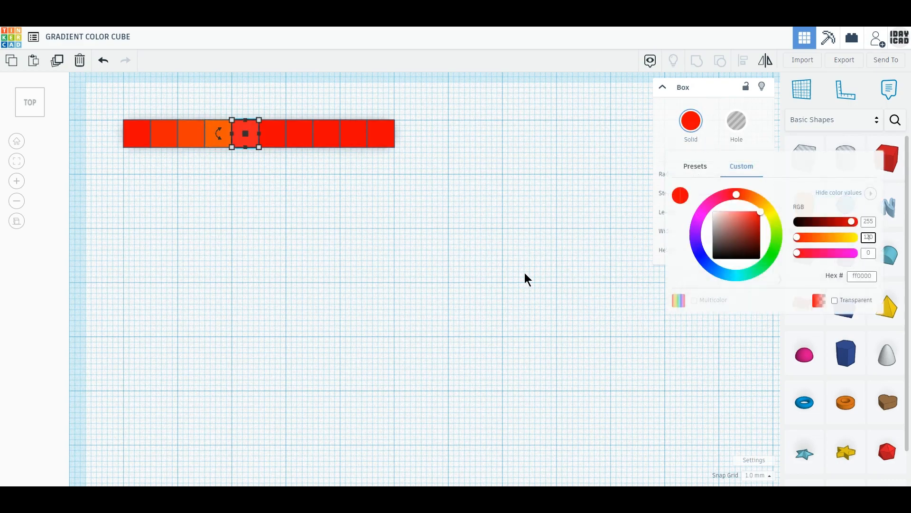
{"action": "key", "text": "Return"}
Set the green value of the sixth box's custom color to 150
{"action": "left_click", "coordinate": [275, 138]}
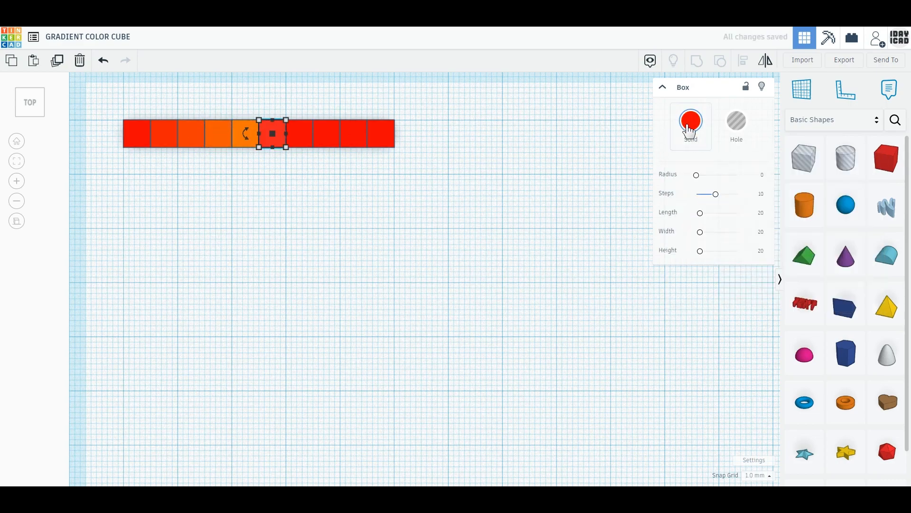
{"action": "left_click", "coordinate": [691, 120]}
{"action": "left_click", "coordinate": [869, 238]}
{"action": "type", "text": "150"}
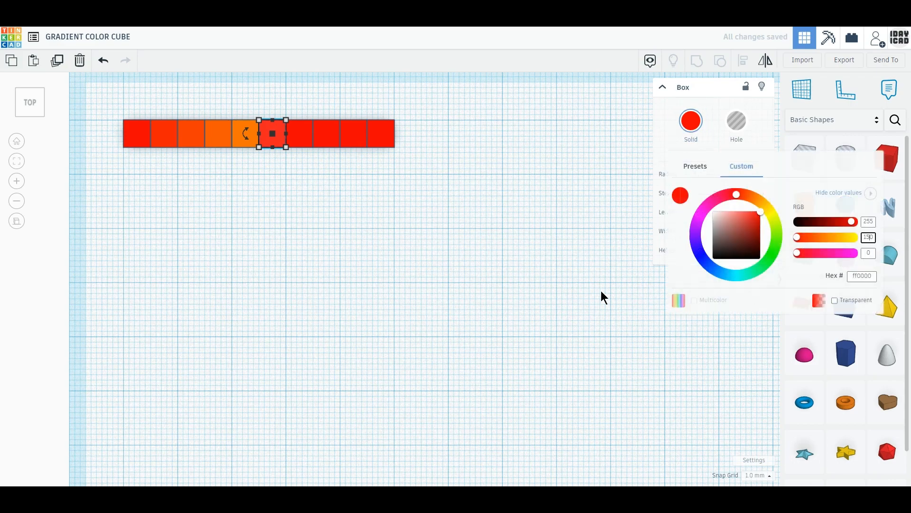
{"action": "key", "text": "Return"}
Set the green value of the seventh box's custom color to 180
{"action": "left_click", "coordinate": [302, 140]}
{"action": "left_click", "coordinate": [691, 121]}
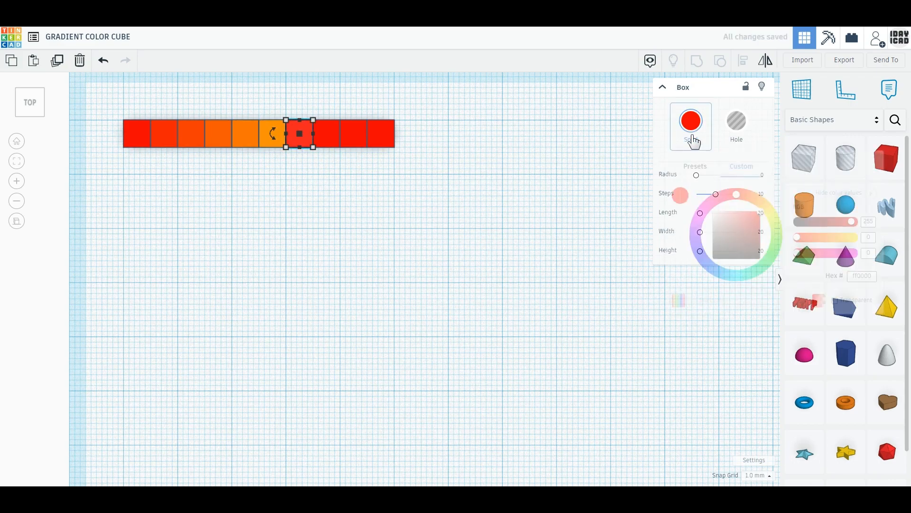
{"action": "left_click", "coordinate": [868, 238]}
{"action": "type", "text": "180"}
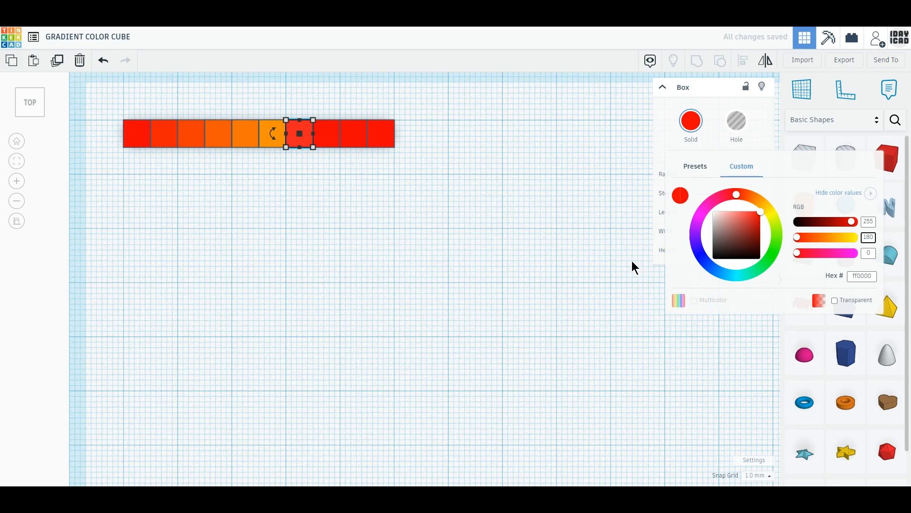
{"action": "key", "text": "Return"}
Set the green value of the eighth box's custom color to 210
{"action": "left_click", "coordinate": [328, 140]}
{"action": "left_click", "coordinate": [693, 130]}
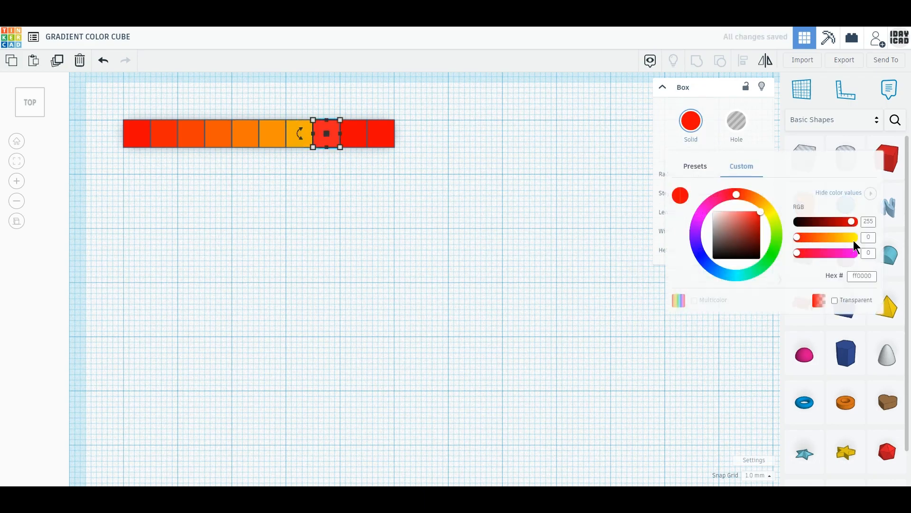
{"action": "type", "text": "210"}
{"action": "key", "text": "Return"}
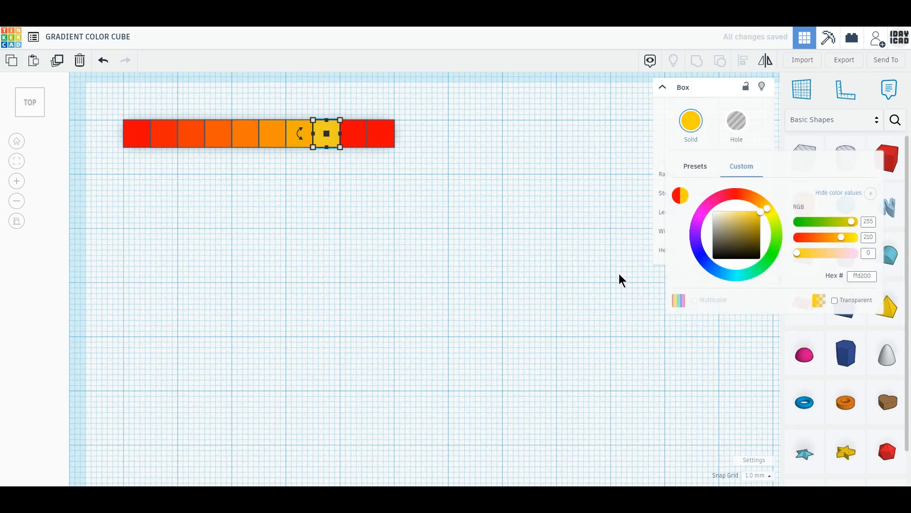
Set the green value of the ninth box's custom color to 240
{"action": "left_click", "coordinate": [361, 143]}
{"action": "left_click", "coordinate": [691, 121]}
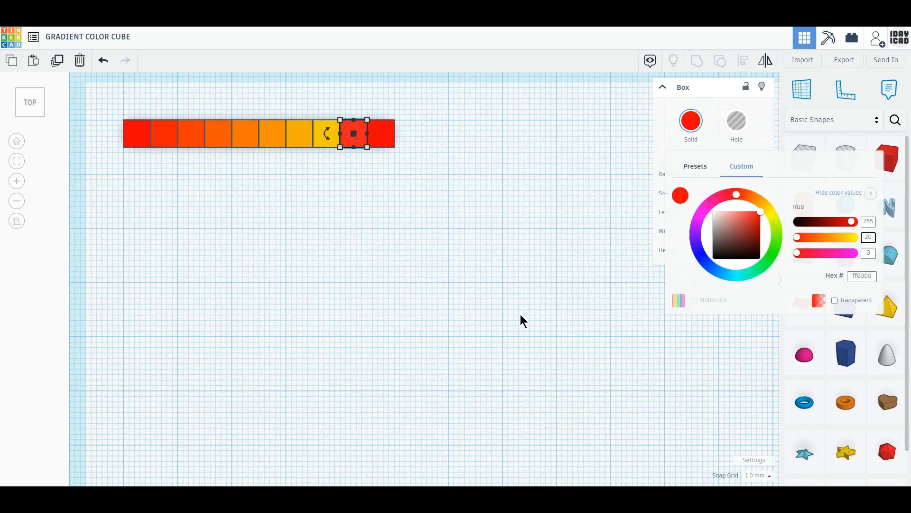
{"action": "type", "text": "240"}
{"action": "key", "text": "Return"}
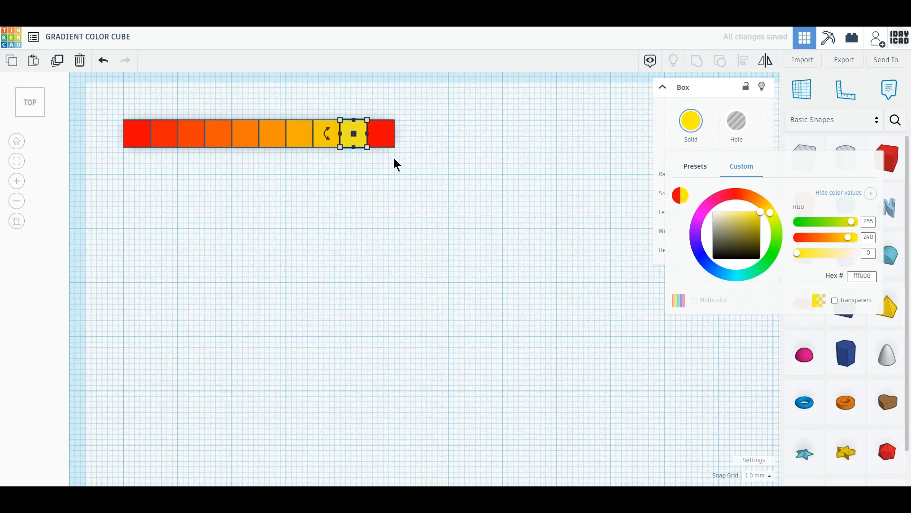
Set the tenth box's custom color to green 255 and blue 50, and clear the selection
{"action": "left_click", "coordinate": [381, 133]}
{"action": "left_click", "coordinate": [691, 121]}
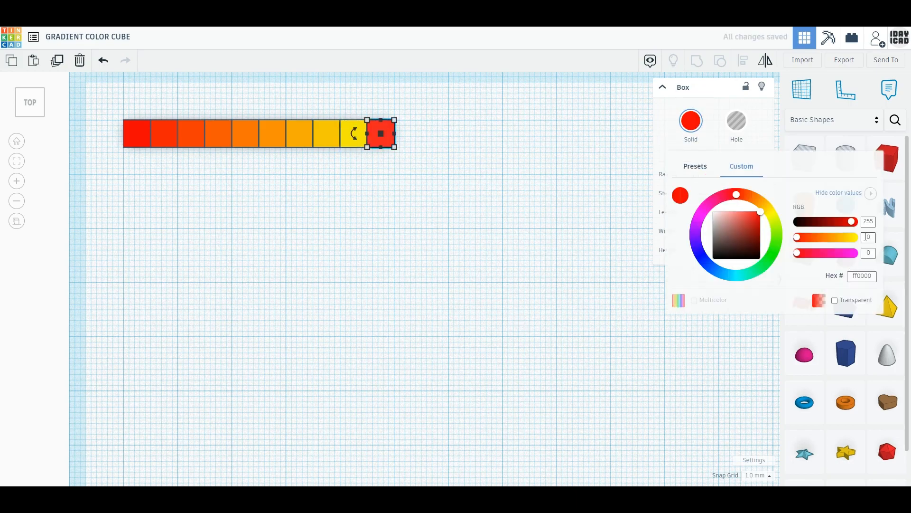
{"action": "key", "text": "Delete"}
{"action": "type", "text": "55"}
{"action": "left_click", "coordinate": [867, 254]}
{"action": "type", "text": "5"}
{"action": "key", "text": "Return"}
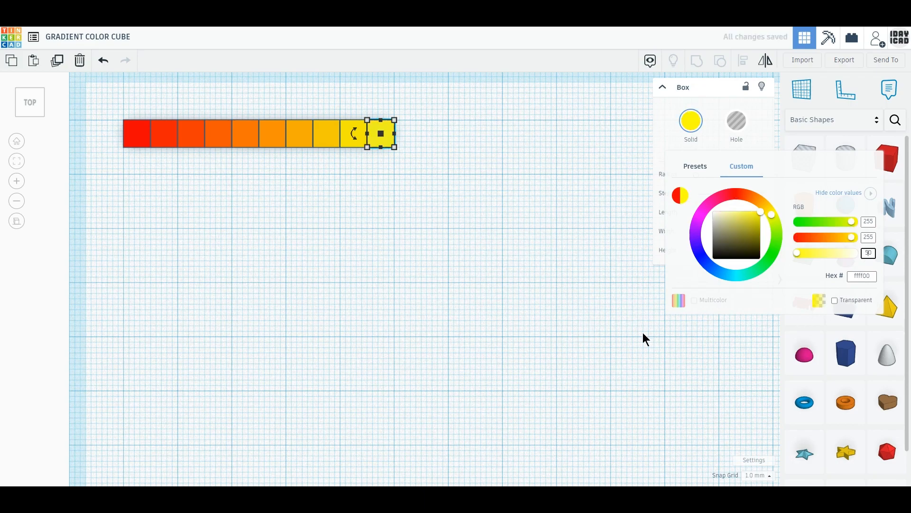
{"action": "left_click", "coordinate": [390, 256]}
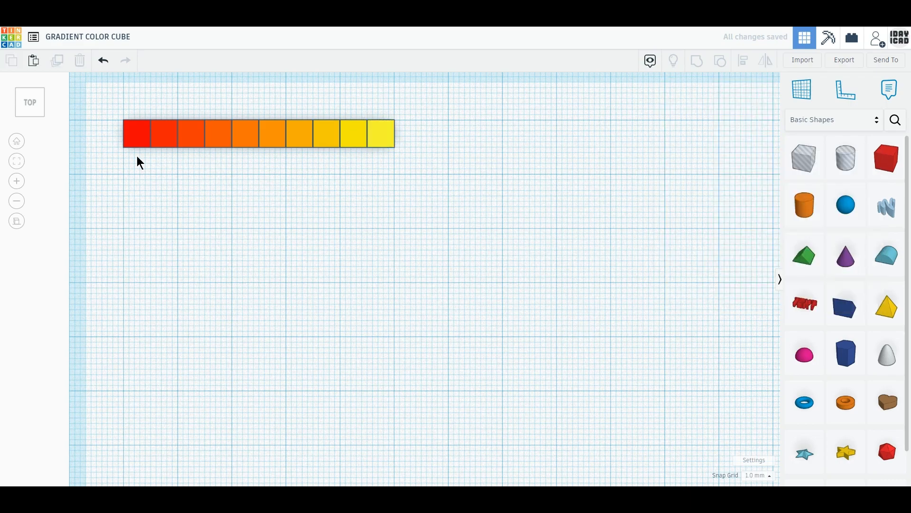
Duplicate the row's first red box and move the copy in line with the row, about 40 mm beyond its yellow end
{"action": "left_click", "coordinate": [132, 133]}
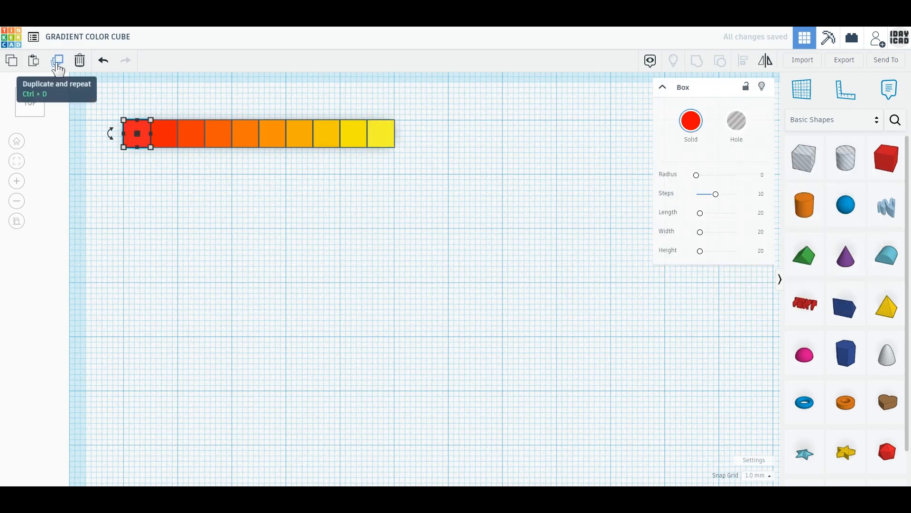
{"action": "left_click", "coordinate": [57, 61]}
{"action": "middle_click_drag", "start_coordinate": [475, 288], "coordinate": [420, 314]}
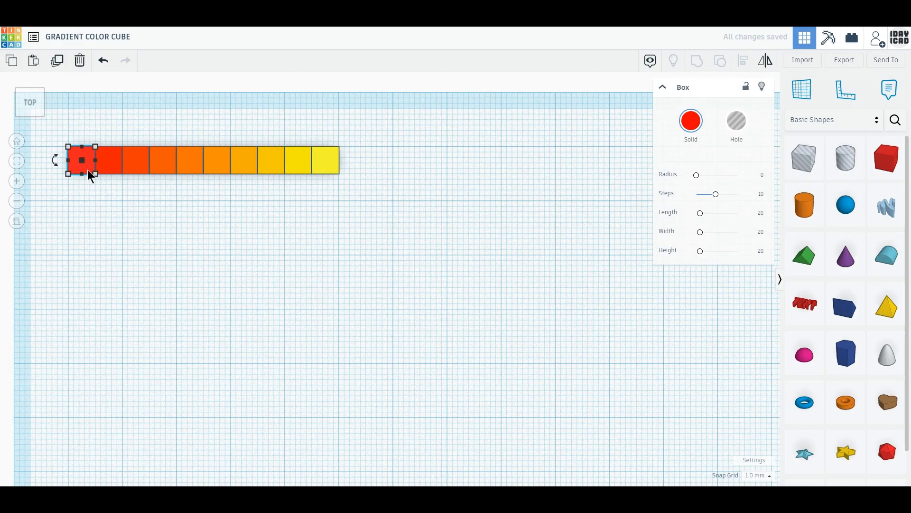
{"action": "left_click_drag", "start_coordinate": [88, 171], "coordinate": [571, 168]}
{"action": "middle_click_drag", "start_coordinate": [567, 319], "coordinate": [317, 314]}
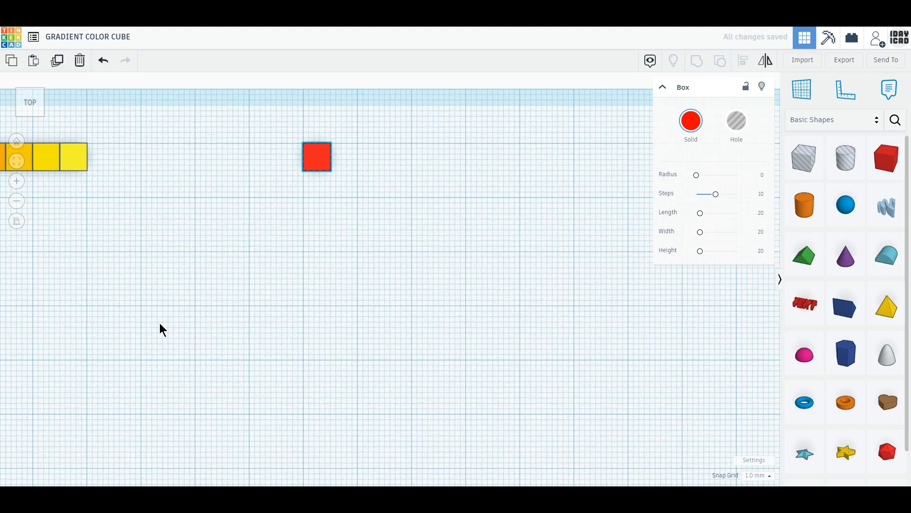
{"action": "middle_click_drag", "start_coordinate": [160, 324], "coordinate": [126, 325]}
Recolor the copied box to pure blue with RGB values 0, 0, 255
{"action": "left_click", "coordinate": [683, 133]}
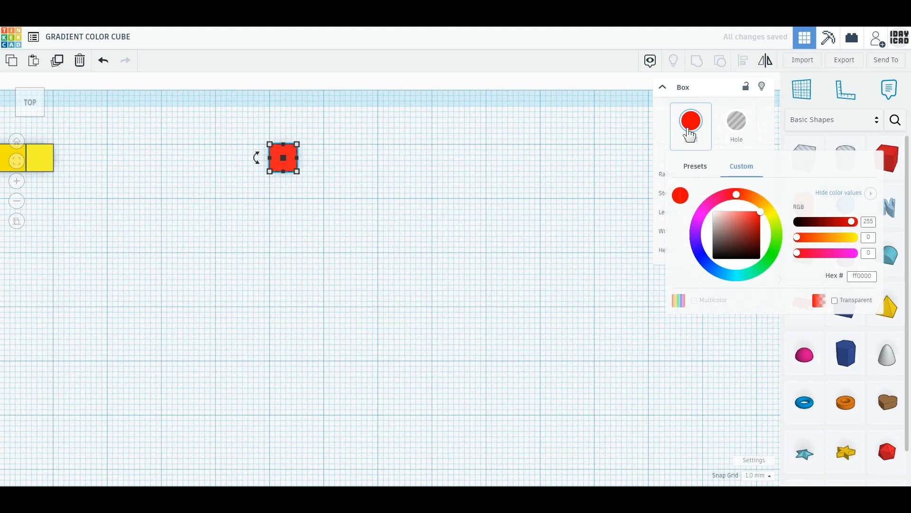
{"action": "left_click", "coordinate": [712, 266]}
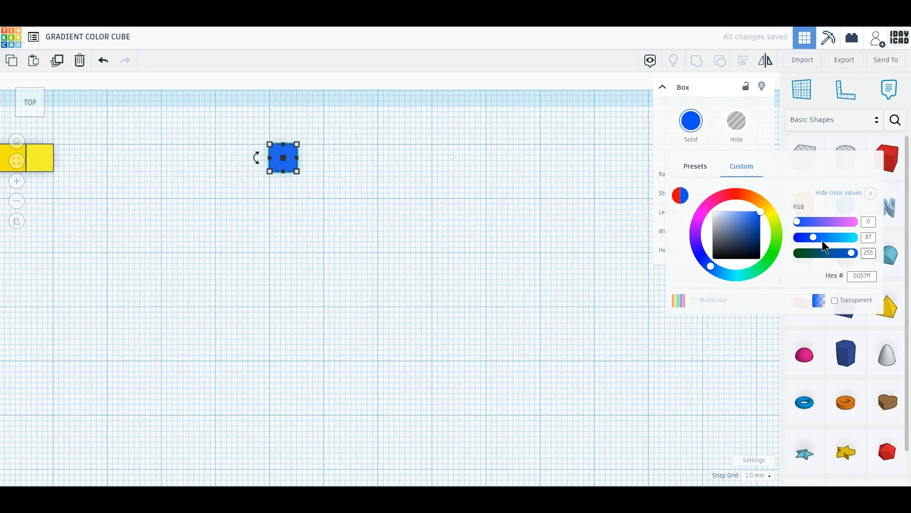
{"action": "left_click_drag", "start_coordinate": [814, 237], "coordinate": [784, 243]}
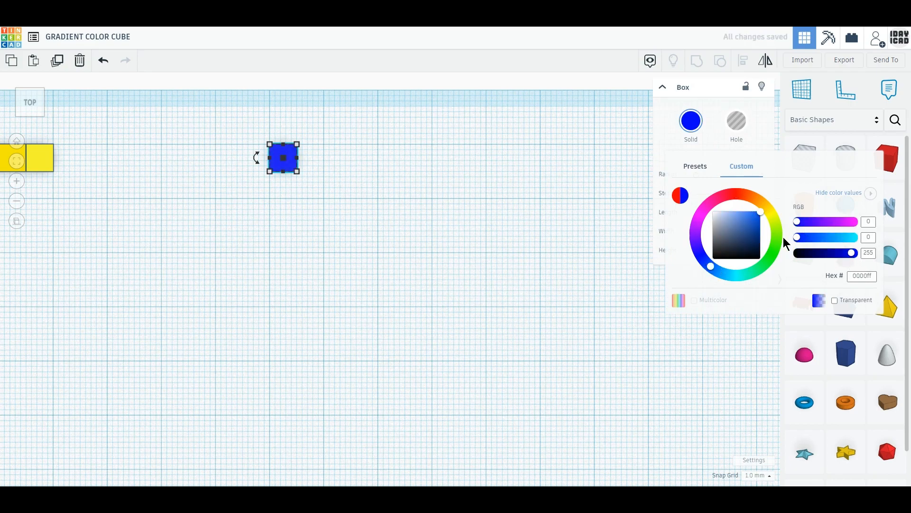
{"action": "left_click", "coordinate": [291, 226]}
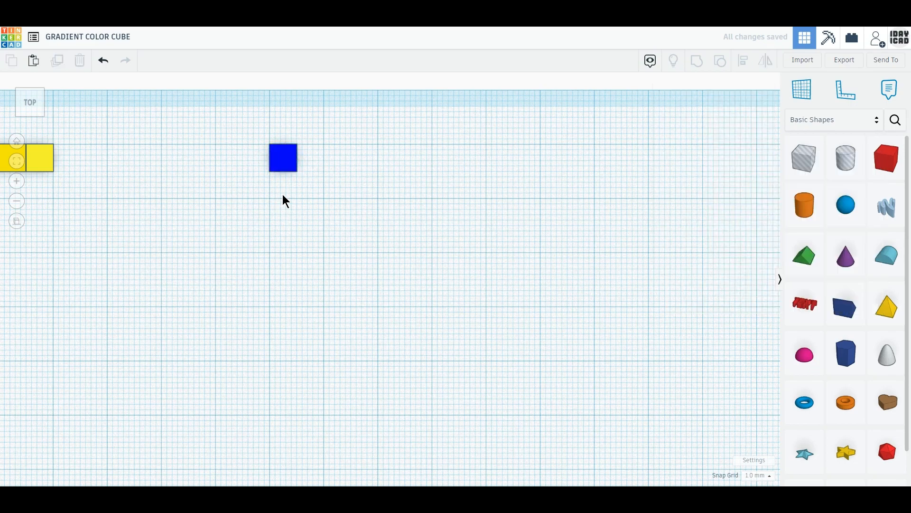
Duplicate the blue box and shift the copy 5 mm along the row so the two boxes sit side by side
{"action": "left_click", "coordinate": [275, 158]}
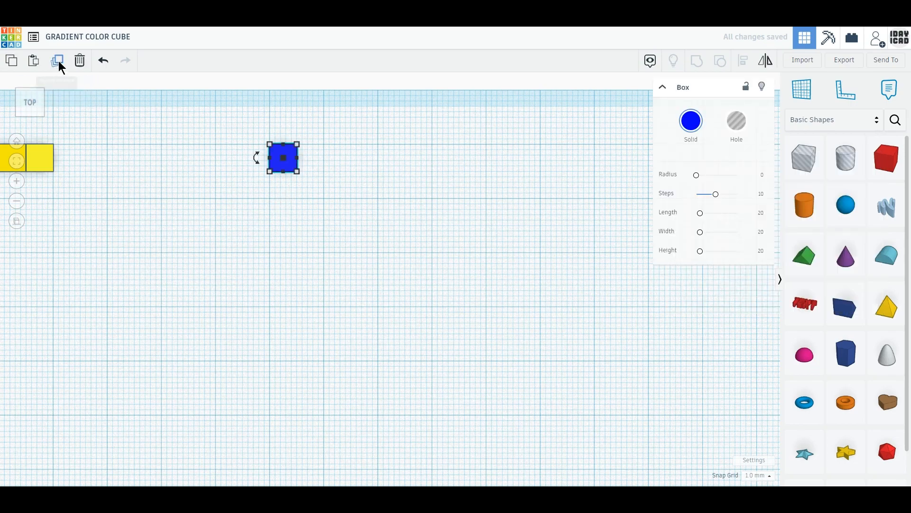
{"action": "left_click", "coordinate": [58, 61]}
{"action": "key", "text": "Right"}
{"action": "key", "text": "Right"}
{"action": "key", "text": "Right"}
{"action": "key", "text": "Right"}
{"action": "key", "text": "Right"}
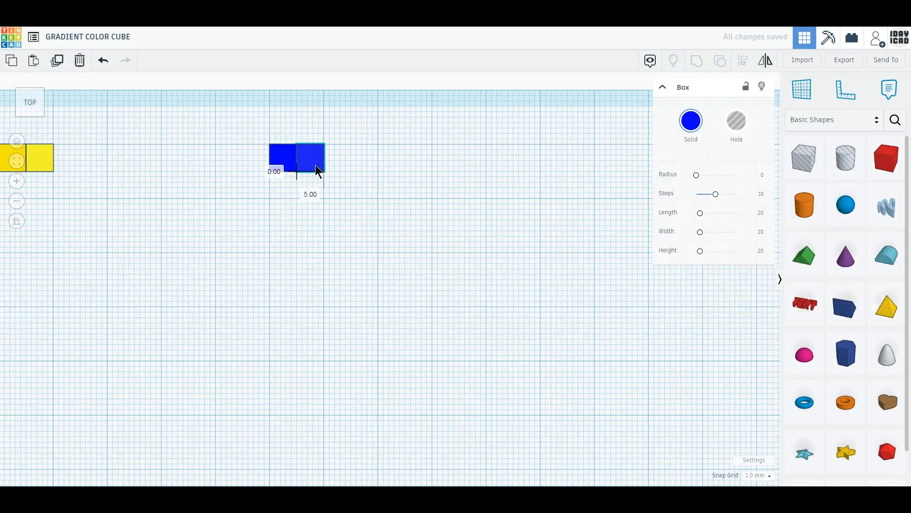
Repeat the shifted duplication eight more times to complete a row of ten blue boxes
{"action": "left_click", "coordinate": [57, 61]}
{"action": "left_click", "coordinate": [58, 60]}
{"action": "left_click", "coordinate": [58, 61]}
{"action": "left_click", "coordinate": [55, 67]}
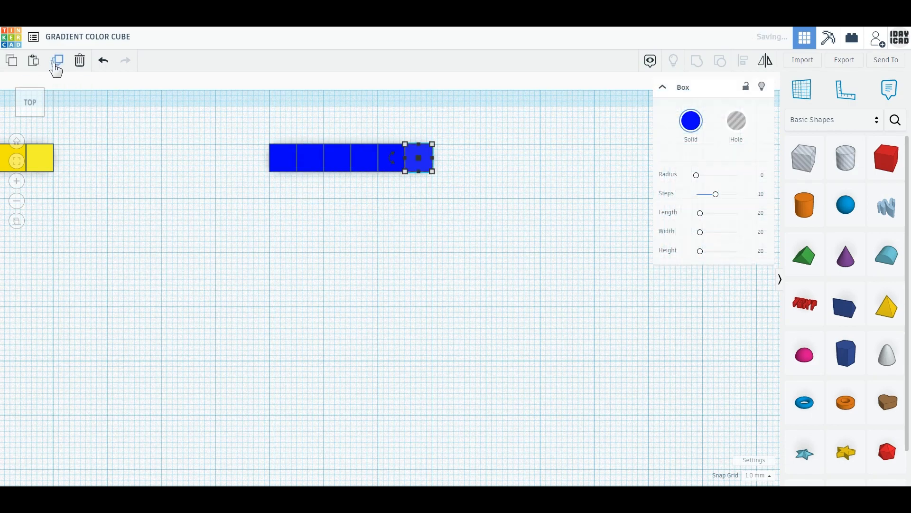
{"action": "left_click", "coordinate": [55, 67]}
{"action": "left_click", "coordinate": [55, 66]}
{"action": "left_click", "coordinate": [55, 67]}
{"action": "left_click", "coordinate": [56, 70]}
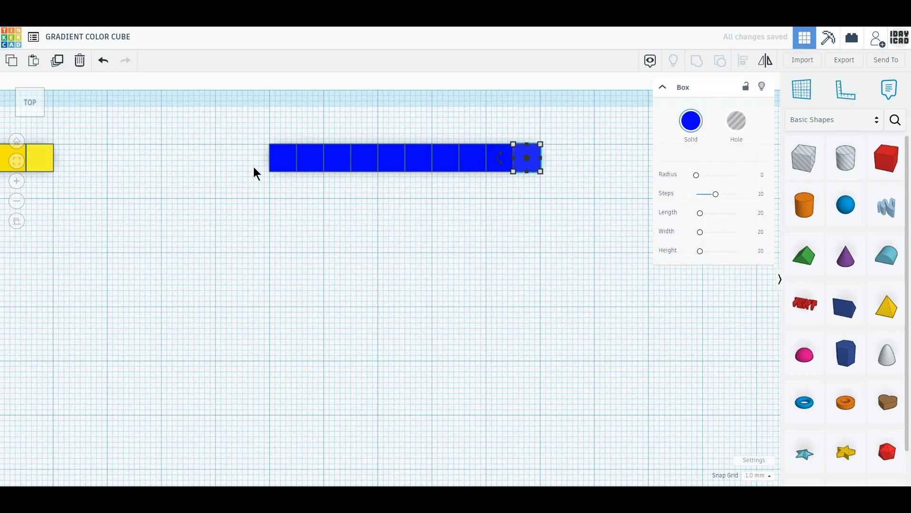
Set the green value of the second blue box's custom color to 30
{"action": "left_click", "coordinate": [304, 162]}
{"action": "left_click", "coordinate": [694, 127]}
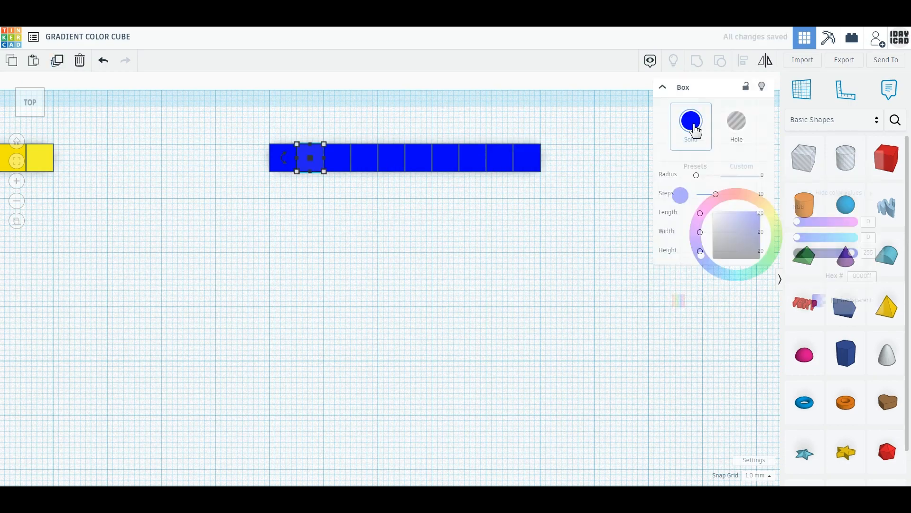
{"action": "left_click", "coordinate": [869, 237]}
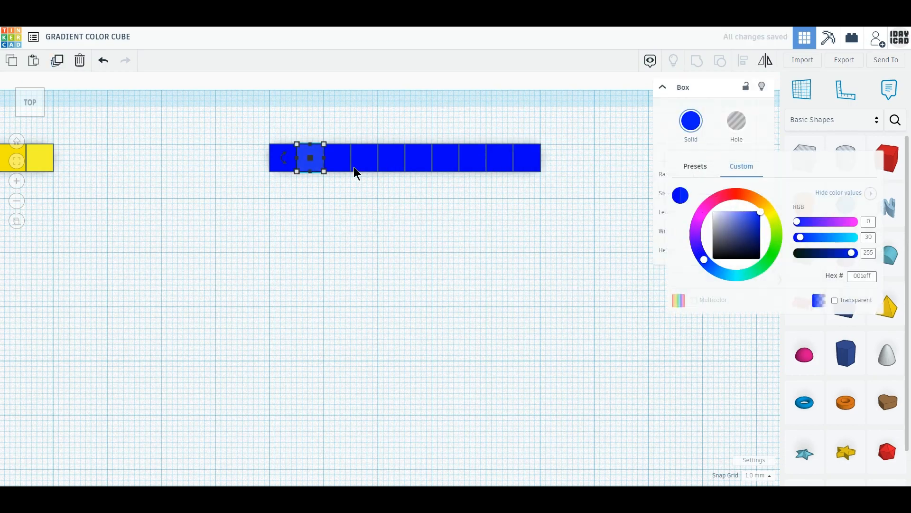
Set the green value of the third blue box's custom color to 60
{"action": "left_click", "coordinate": [342, 160]}
{"action": "left_click", "coordinate": [693, 131]}
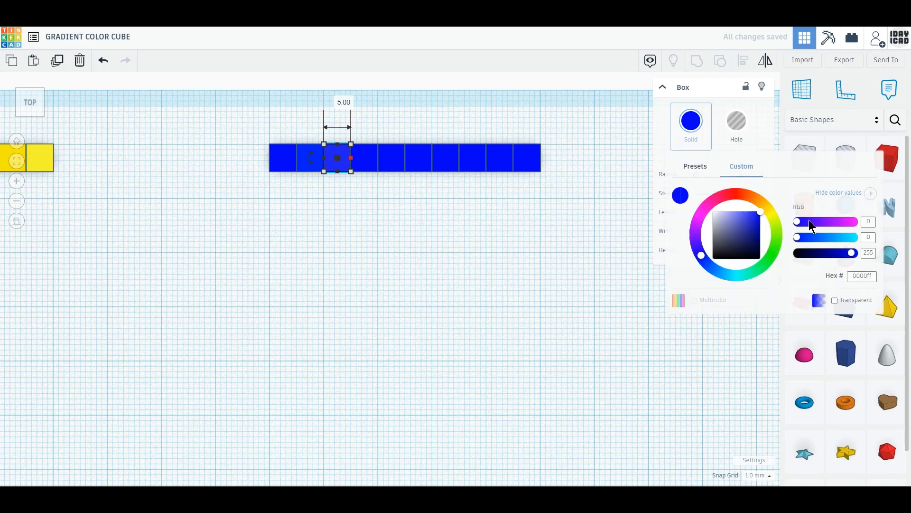
{"action": "left_click", "coordinate": [868, 237]}
{"action": "type", "text": "60"}
{"action": "key", "text": "Return"}
Set the green value of the fourth blue box's custom color to 90
{"action": "left_click", "coordinate": [364, 160]}
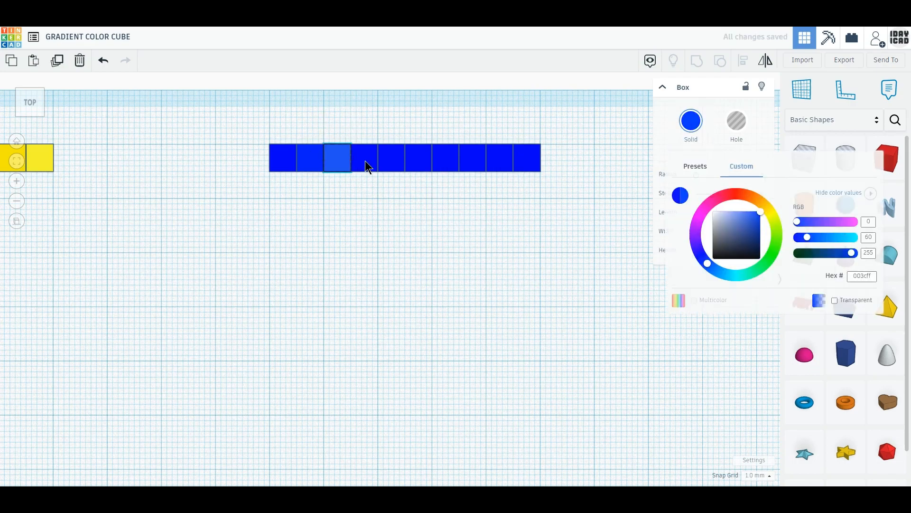
{"action": "left_click", "coordinate": [693, 131]}
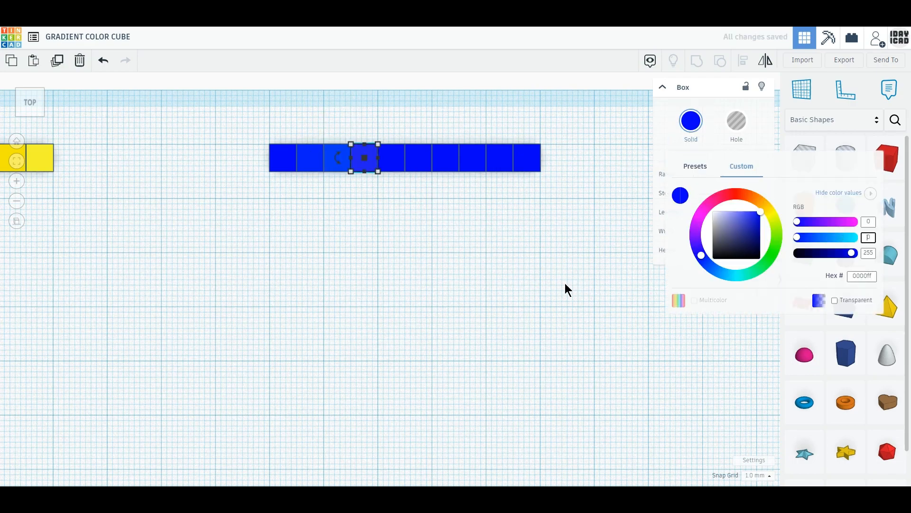
{"action": "type", "text": "9"}
{"action": "key", "text": "Return"}
Set the green value of the fifth blue box's custom color to 120
{"action": "left_click", "coordinate": [395, 161]}
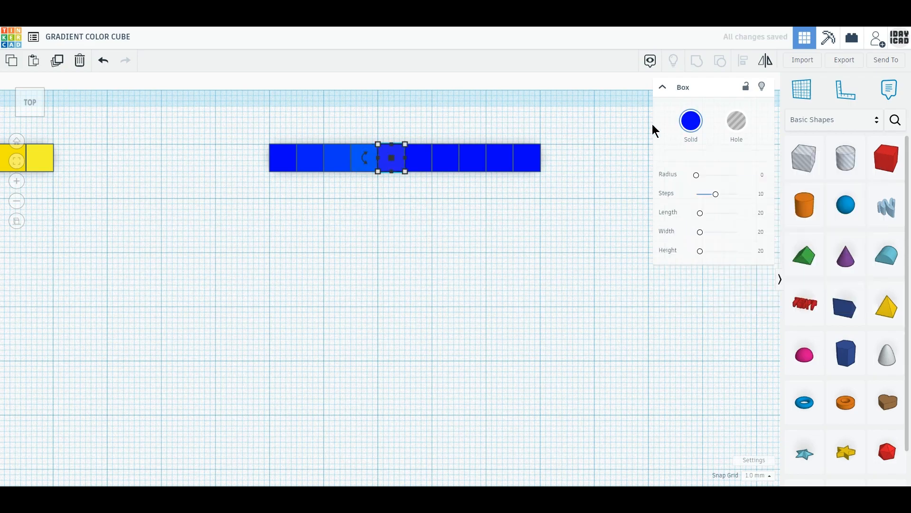
{"action": "left_click", "coordinate": [703, 126]}
{"action": "left_click", "coordinate": [868, 236]}
{"action": "type", "text": "120"}
{"action": "key", "text": "Return"}
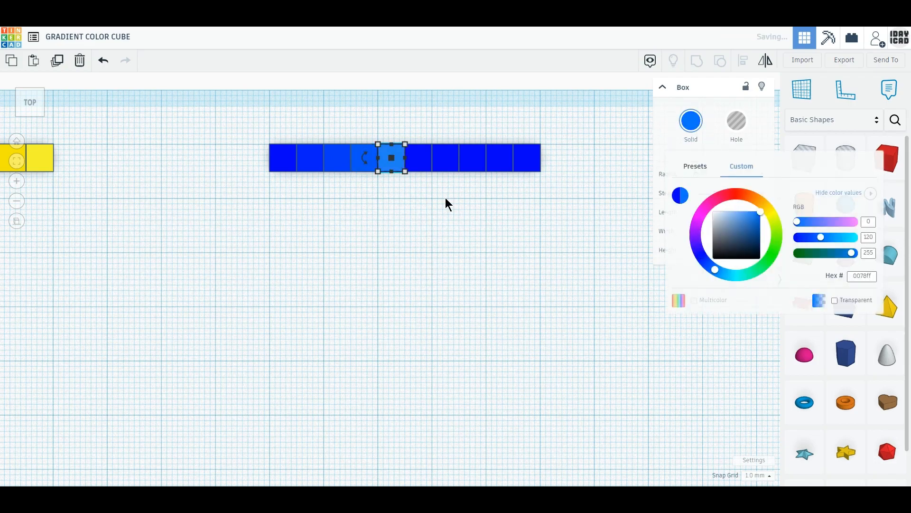
Raise the green value of the sixth blue box's custom color to continue the gradient toward cyan
{"action": "left_click", "coordinate": [418, 157]}
{"action": "left_click", "coordinate": [691, 120]}
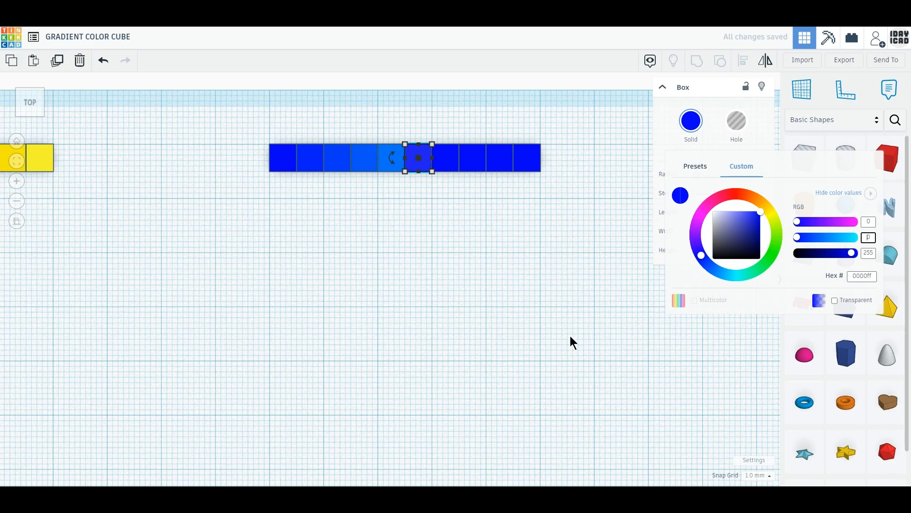
{"action": "key", "text": "Return"}
Set the green value of the seventh blue box's custom color to 210
{"action": "left_click", "coordinate": [446, 159]}
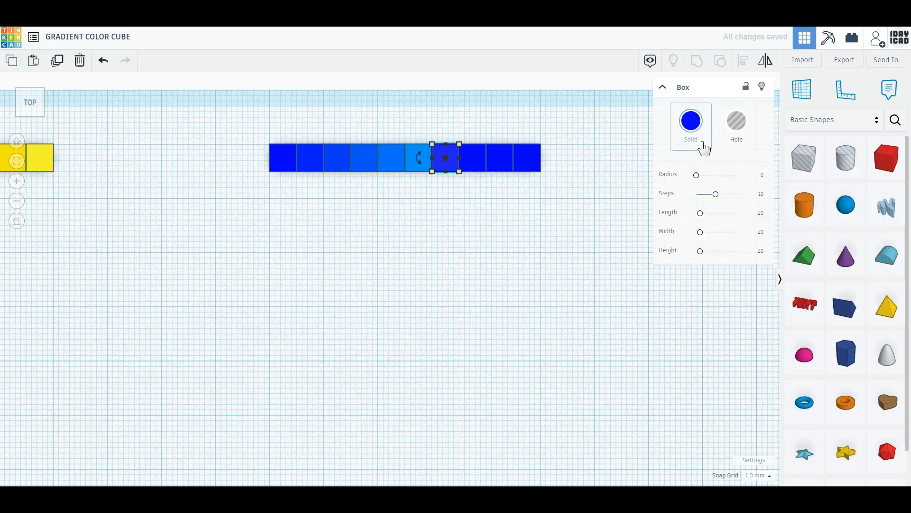
{"action": "left_click", "coordinate": [691, 120]}
{"action": "key", "text": "Return"}
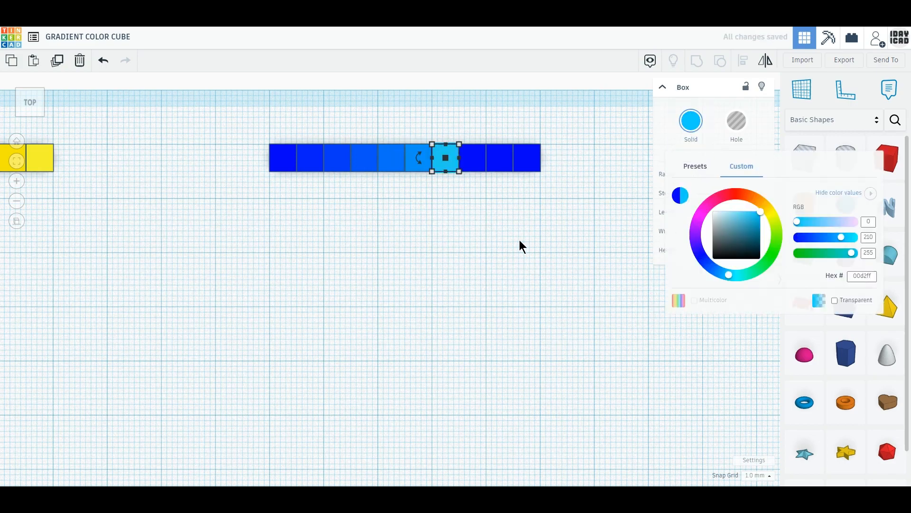
Set the green value of the eighth blue box's custom color to 240
{"action": "left_click", "coordinate": [471, 159]}
{"action": "left_click", "coordinate": [691, 121]}
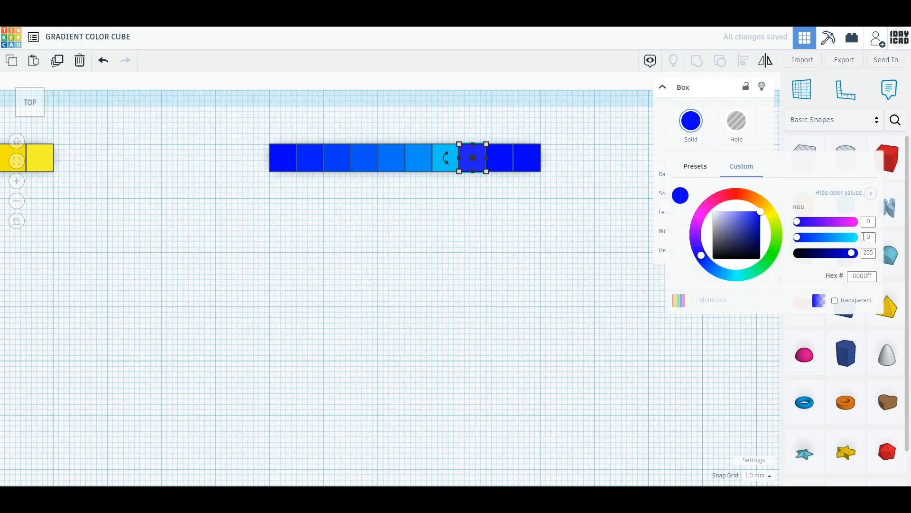
{"action": "type", "text": "21"}
{"action": "key", "text": "Return"}
Set the green value of the ninth blue box's custom color to 255
{"action": "left_click", "coordinate": [507, 160]}
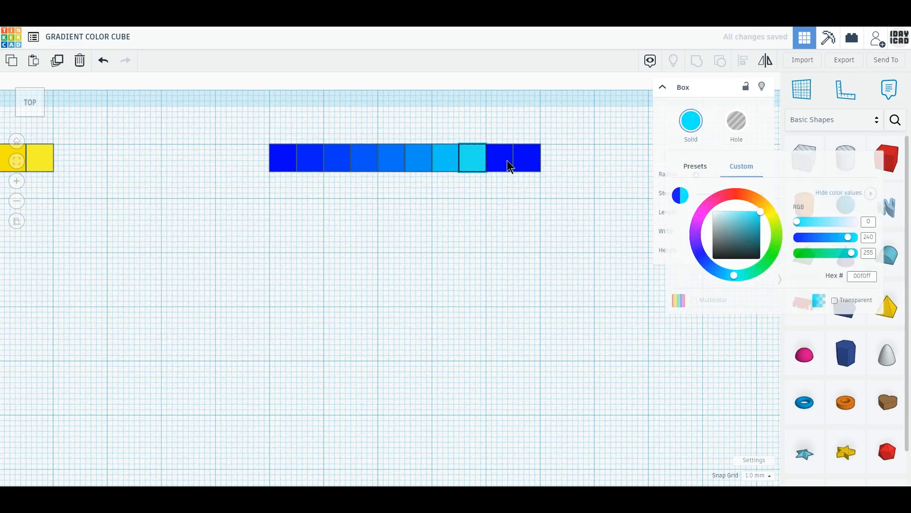
{"action": "left_click", "coordinate": [684, 127]}
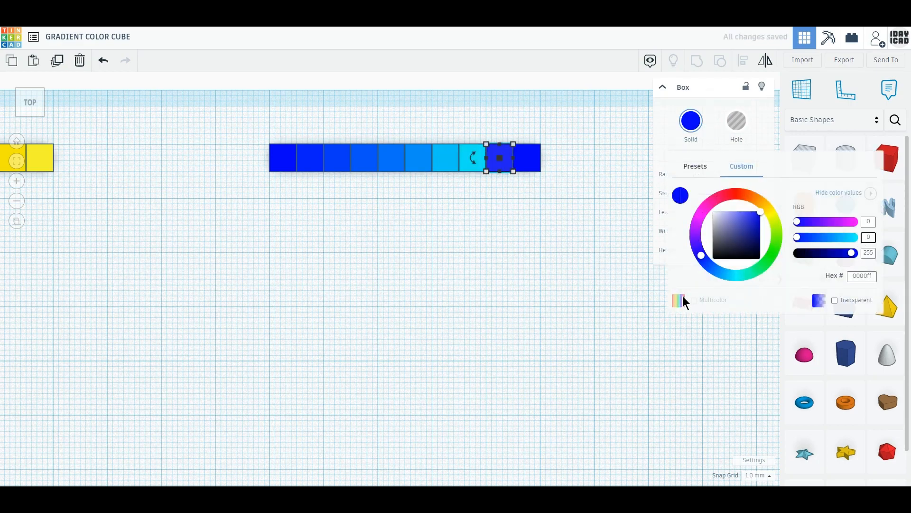
{"action": "type", "text": "4"}
{"action": "key", "text": "Return"}
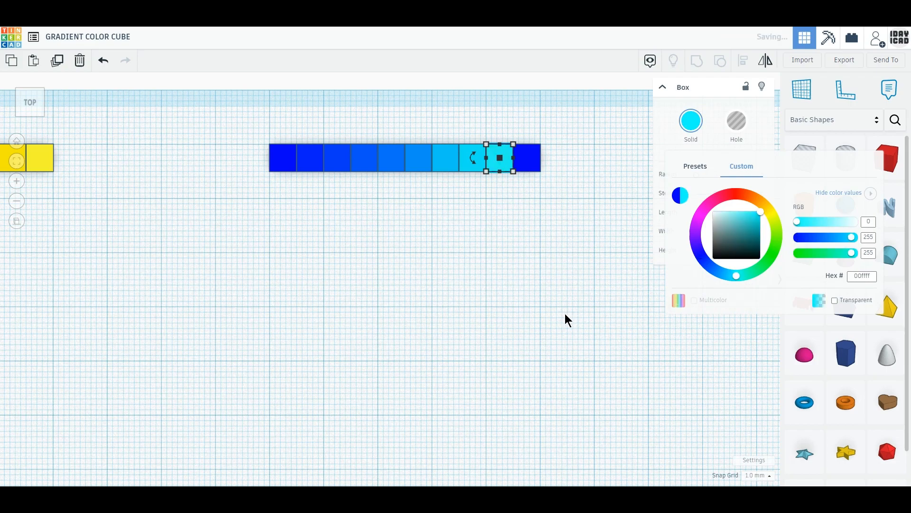
Set the tenth blue box's custom color to green 255 and red 50, and clear the selection
{"action": "left_click", "coordinate": [526, 166]}
{"action": "left_click", "coordinate": [691, 122]}
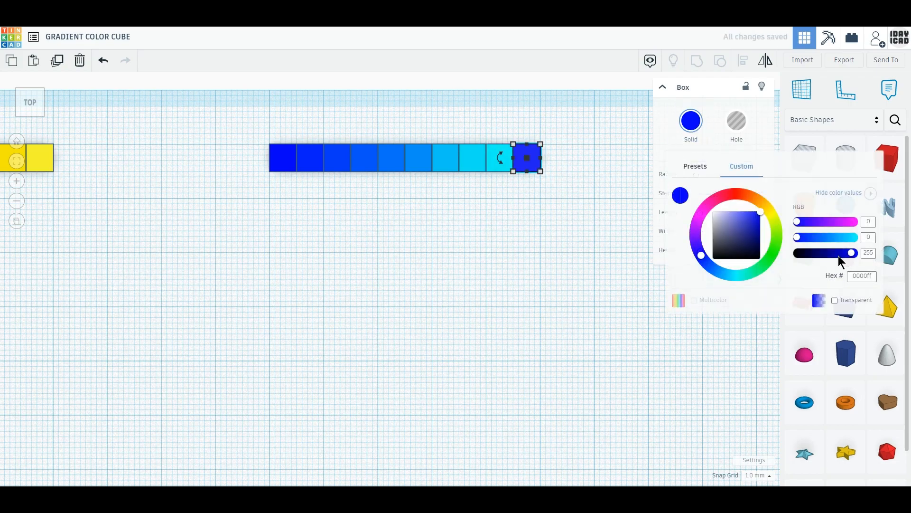
{"action": "type", "text": "255"}
{"action": "key", "text": "Return"}
{"action": "left_click", "coordinate": [868, 221]}
{"action": "type", "text": "50"}
{"action": "key", "text": "Return"}
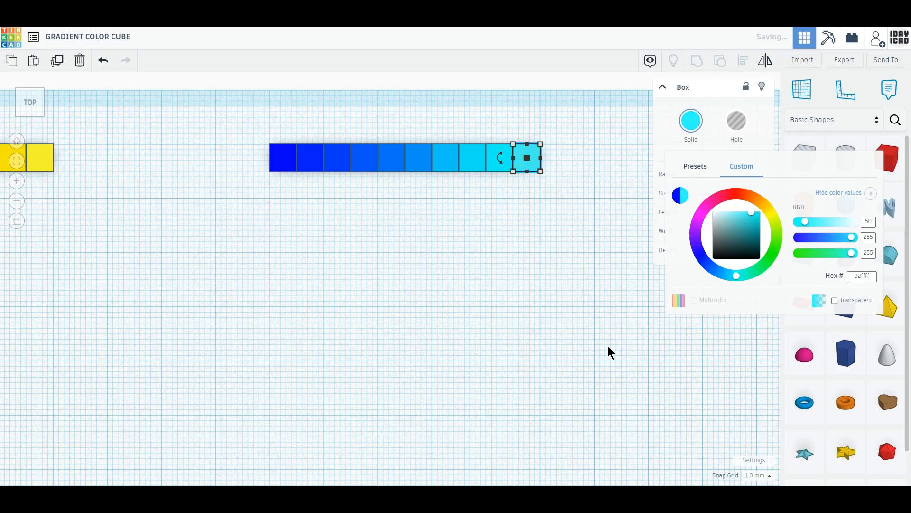
{"action": "left_click", "coordinate": [500, 351]}
Duplicate the first red box of the red-to-yellow row and move the copy about 80 mm straight below it
{"action": "scroll", "coordinate": [500, 351], "scroll_direction": "down", "scroll_amount": 2}
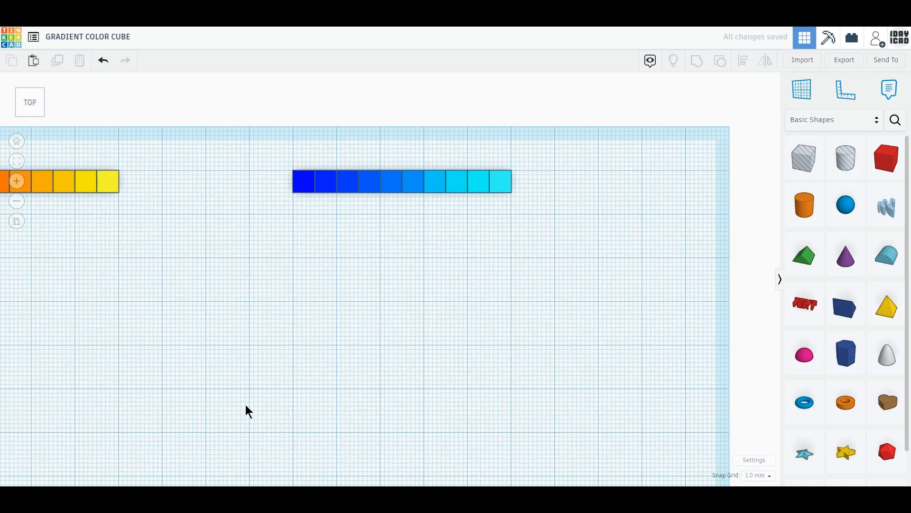
{"action": "middle_click_drag", "start_coordinate": [246, 409], "coordinate": [466, 306]}
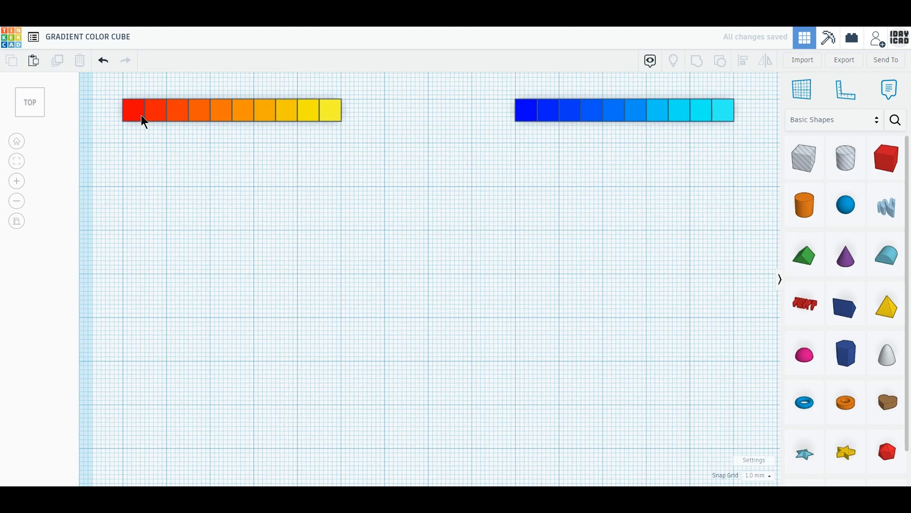
{"action": "left_click", "coordinate": [142, 115]}
{"action": "left_click", "coordinate": [58, 69]}
{"action": "left_click_drag", "start_coordinate": [136, 109], "coordinate": [134, 456]}
{"action": "middle_click_drag", "start_coordinate": [340, 432], "coordinate": [299, 240]}
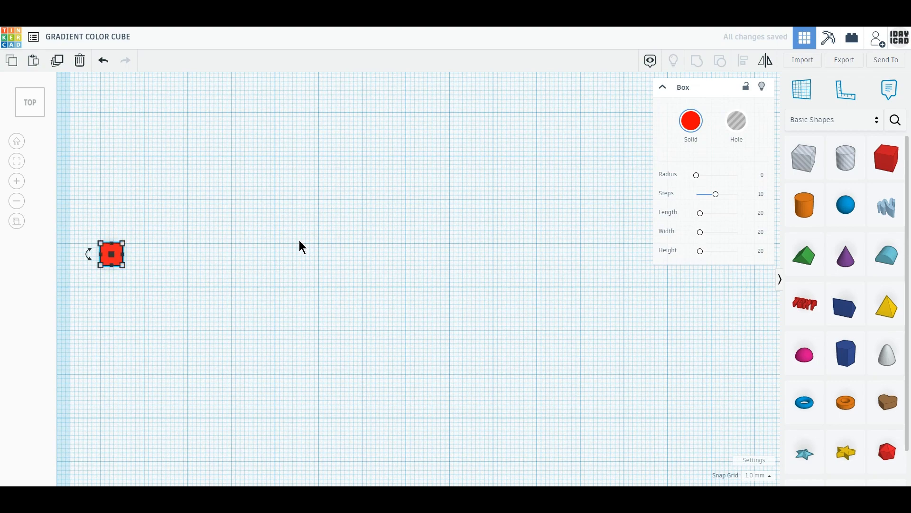
Turn the copied box black by setting its custom color's red value to 0, and place a duplicate 5 mm to its right
{"action": "left_click", "coordinate": [691, 121]}
{"action": "left_click_drag", "start_coordinate": [851, 221], "coordinate": [789, 224]}
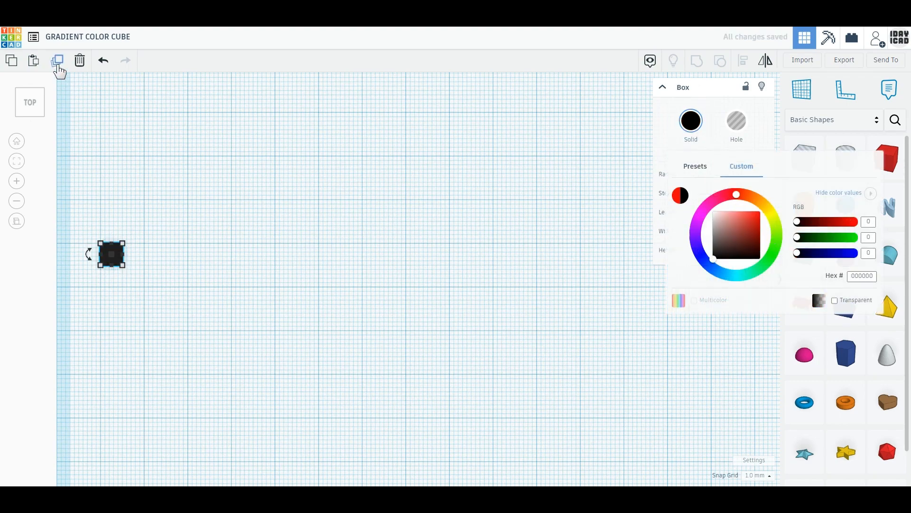
{"action": "left_click", "coordinate": [58, 64]}
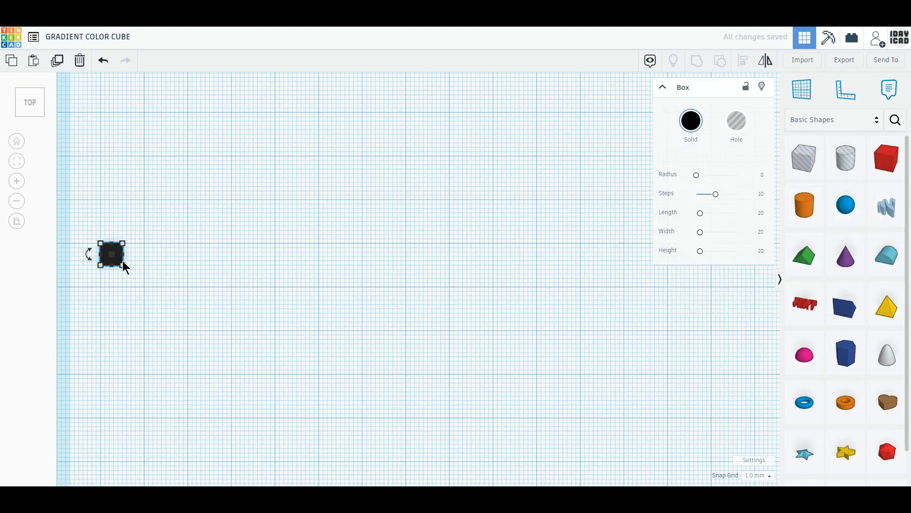
{"action": "middle_click_drag", "start_coordinate": [107, 258], "coordinate": [51, 254]}
{"action": "left_click_drag", "start_coordinate": [52, 261], "coordinate": [78, 260]}
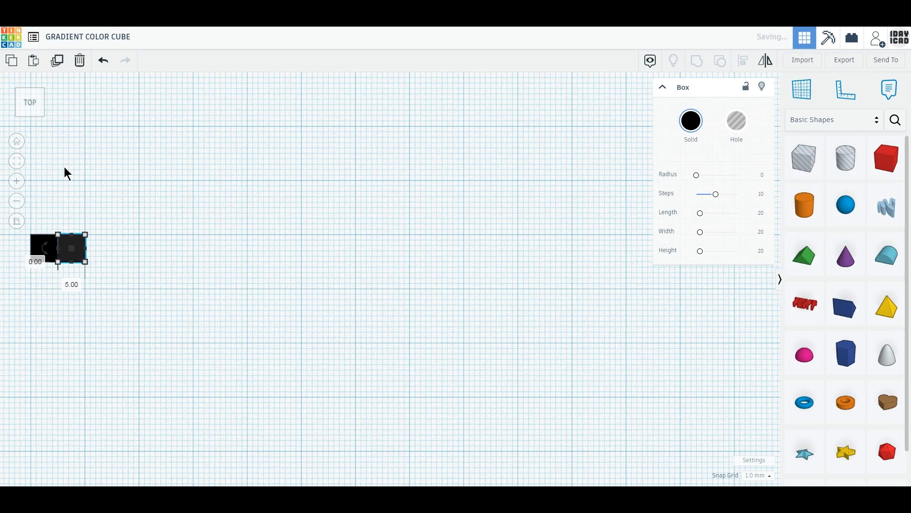
Repeat the offset duplication until the black row is ten adjoining boxes long
{"action": "left_click", "coordinate": [58, 63]}
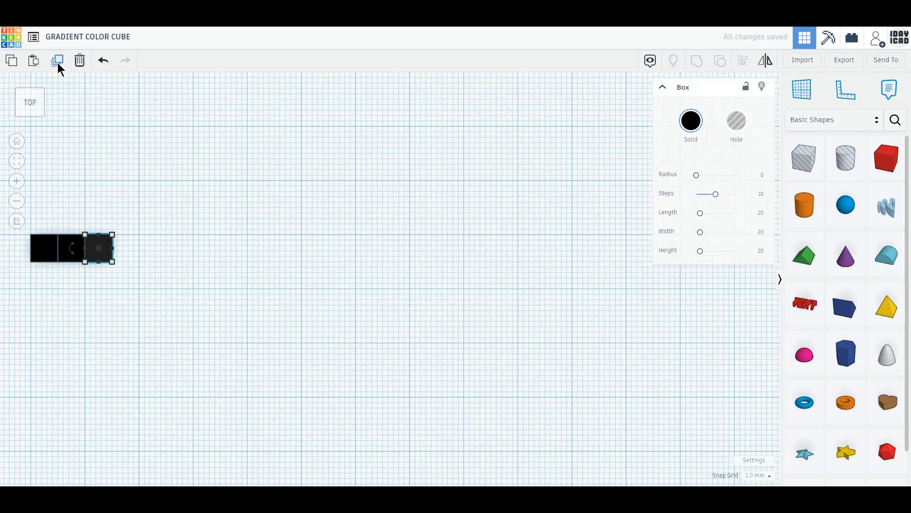
{"action": "left_click", "coordinate": [58, 63]}
{"action": "left_click", "coordinate": [57, 63]}
{"action": "left_click", "coordinate": [58, 63]}
{"action": "left_click", "coordinate": [57, 62]}
{"action": "left_click", "coordinate": [58, 63]}
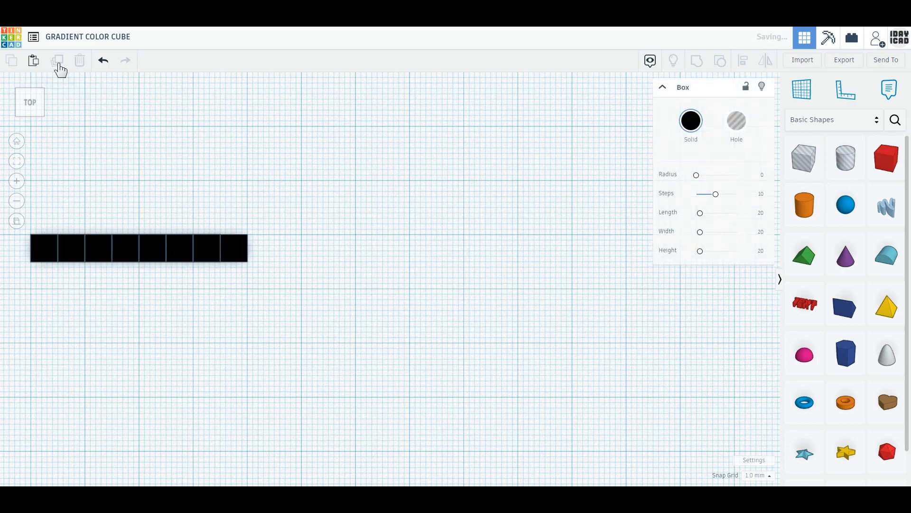
{"action": "left_click", "coordinate": [58, 63]}
{"action": "left_click", "coordinate": [59, 65]}
Set the green value of the second black box's custom color to 30
{"action": "left_click", "coordinate": [72, 250]}
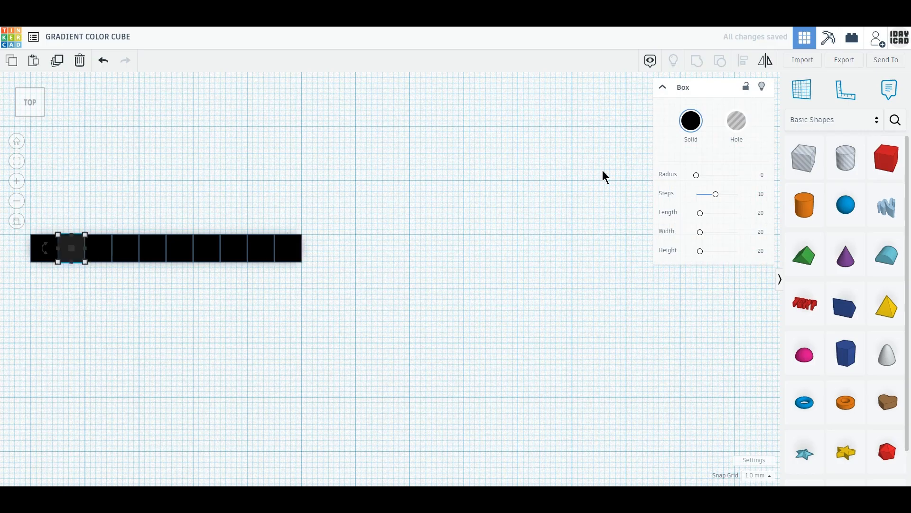
{"action": "left_click", "coordinate": [691, 122]}
{"action": "left_click", "coordinate": [868, 237]}
{"action": "type", "text": "30"}
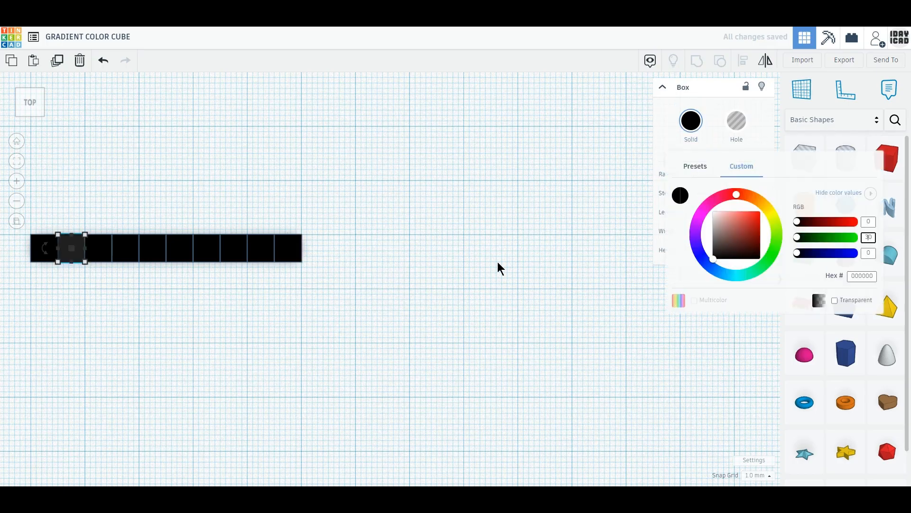
{"action": "key", "text": "Return"}
Set the green value of the third box's custom color to 60
{"action": "left_click", "coordinate": [100, 249]}
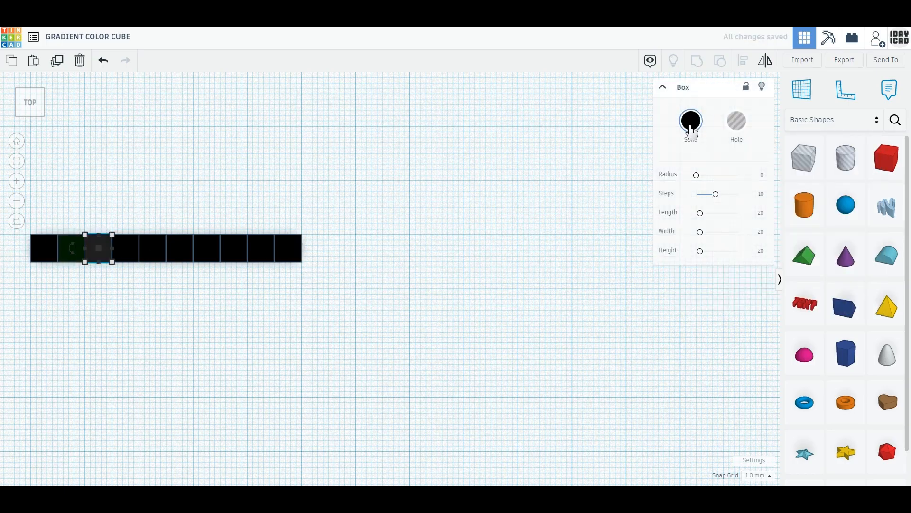
{"action": "left_click", "coordinate": [691, 122]}
{"action": "left_click", "coordinate": [868, 237]}
{"action": "type", "text": "60"}
{"action": "key", "text": "Return"}
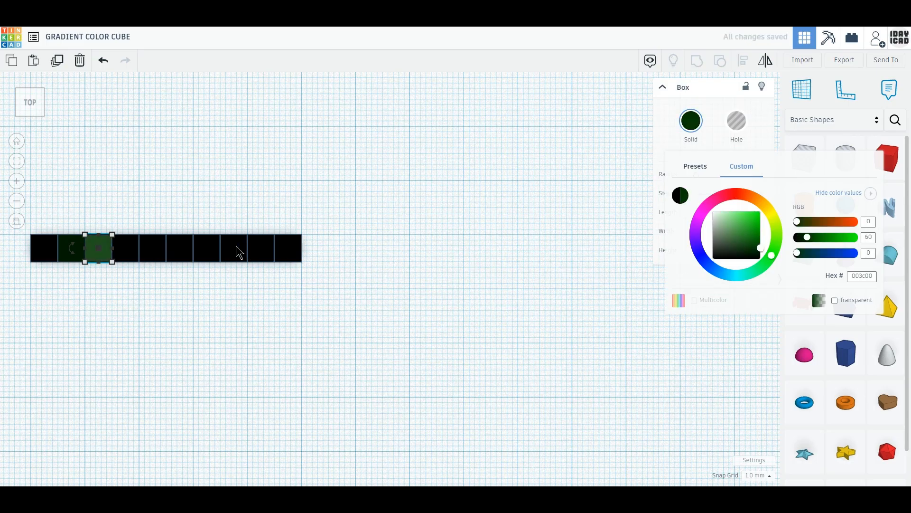
Set the green value of the fourth box's custom color to 90
{"action": "left_click", "coordinate": [127, 250]}
{"action": "left_click", "coordinate": [693, 136]}
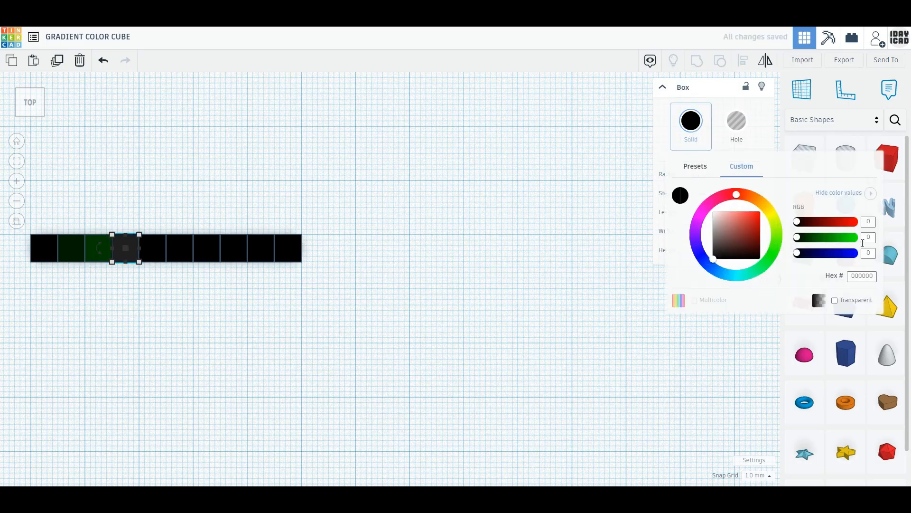
{"action": "key", "text": "Return"}
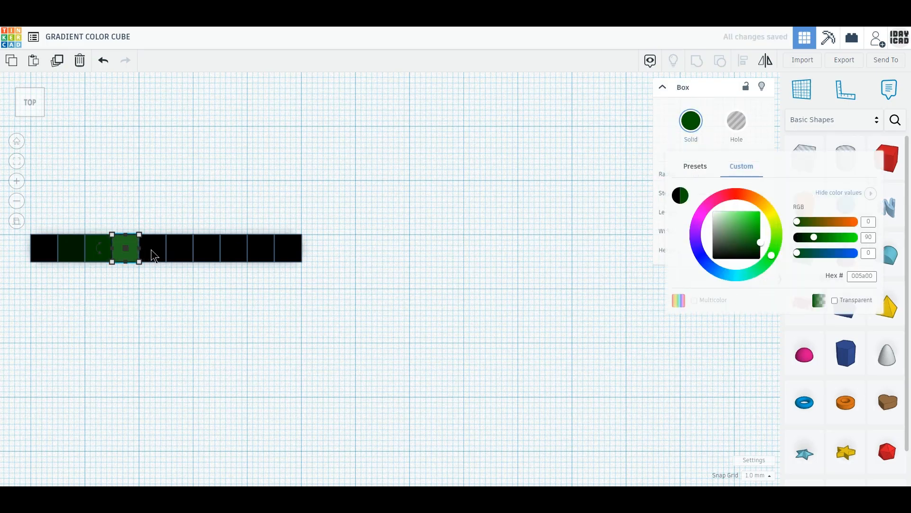
Set the green value of the fifth box's custom color to 120
{"action": "left_click", "coordinate": [153, 253]}
{"action": "left_click", "coordinate": [691, 133]}
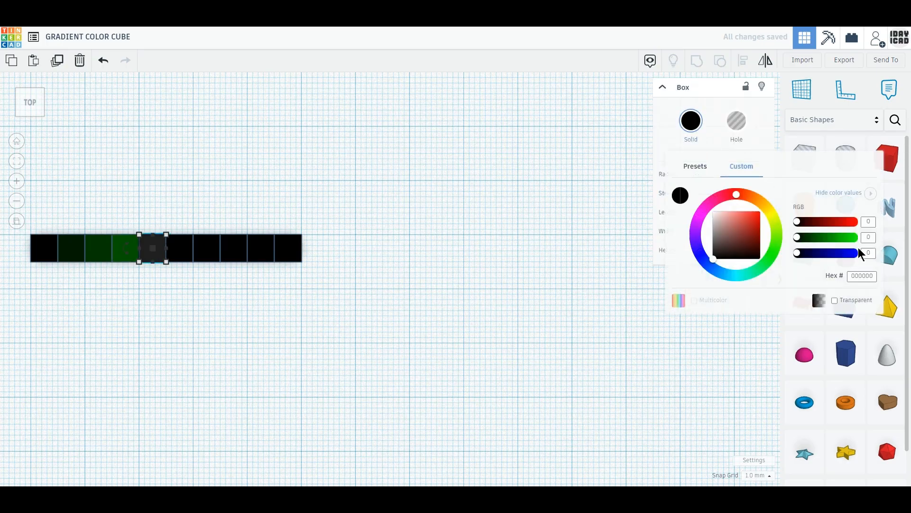
{"action": "key", "text": "Left"}
{"action": "type", "text": "1"}
{"action": "key", "text": "Return"}
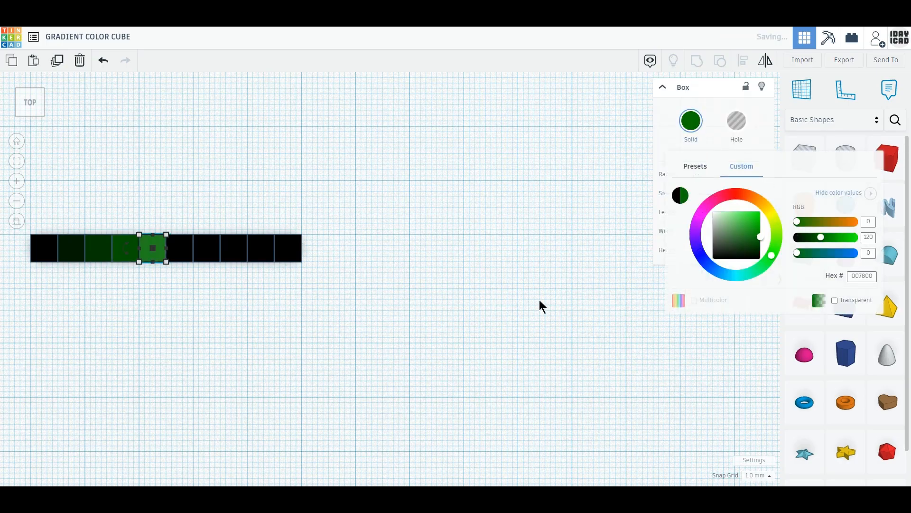
Set the green value of the sixth box's custom color to 150
{"action": "left_click", "coordinate": [182, 249]}
{"action": "left_click", "coordinate": [691, 123]}
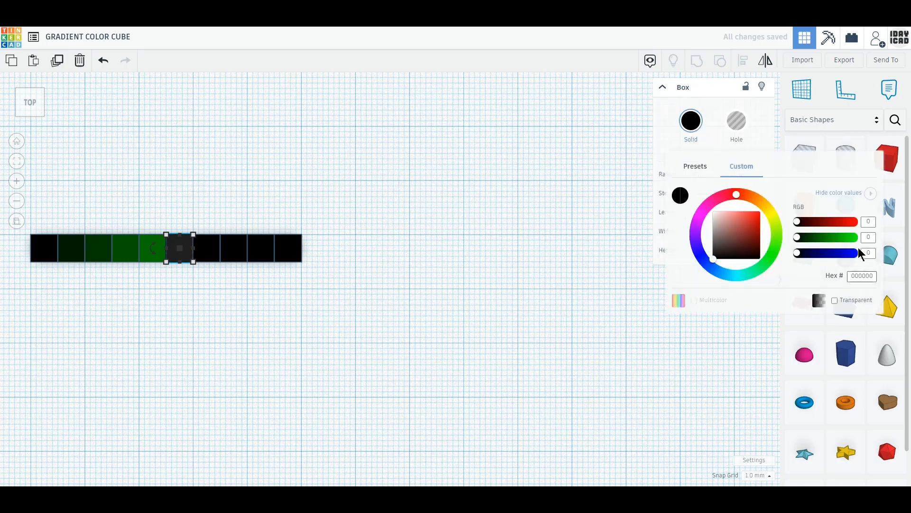
{"action": "key", "text": "Return"}
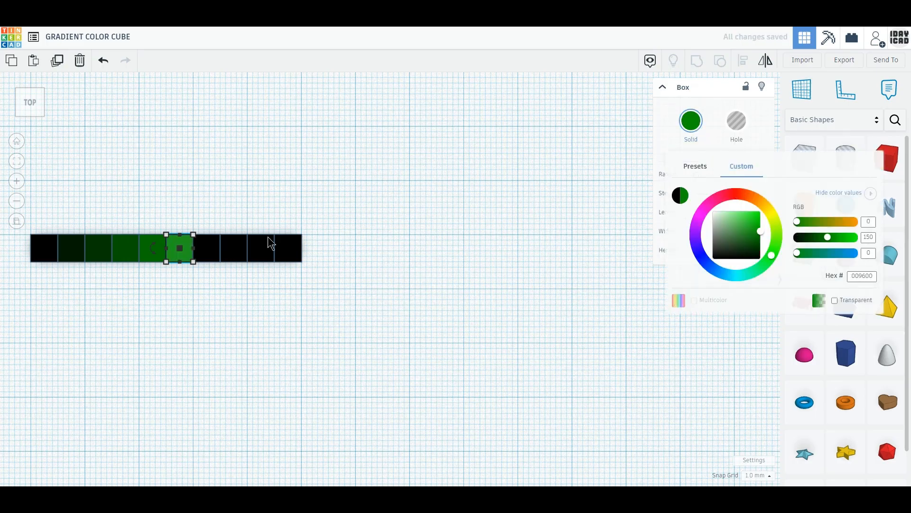
Set the green value of the seventh box's custom color to 175
{"action": "left_click", "coordinate": [197, 249]}
{"action": "left_click", "coordinate": [691, 122]}
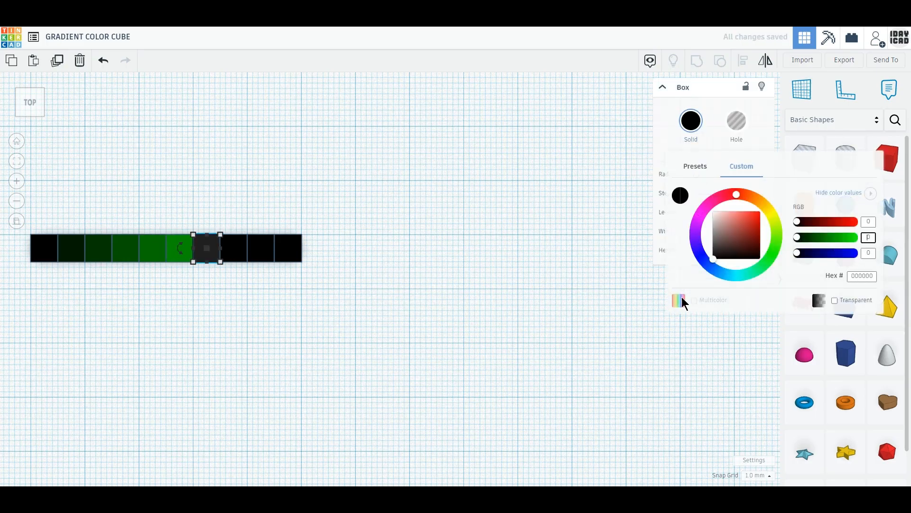
{"action": "type", "text": "175"}
{"action": "key", "text": "Return"}
Set the green value of the eighth box's custom color to 210
{"action": "left_click", "coordinate": [236, 249]}
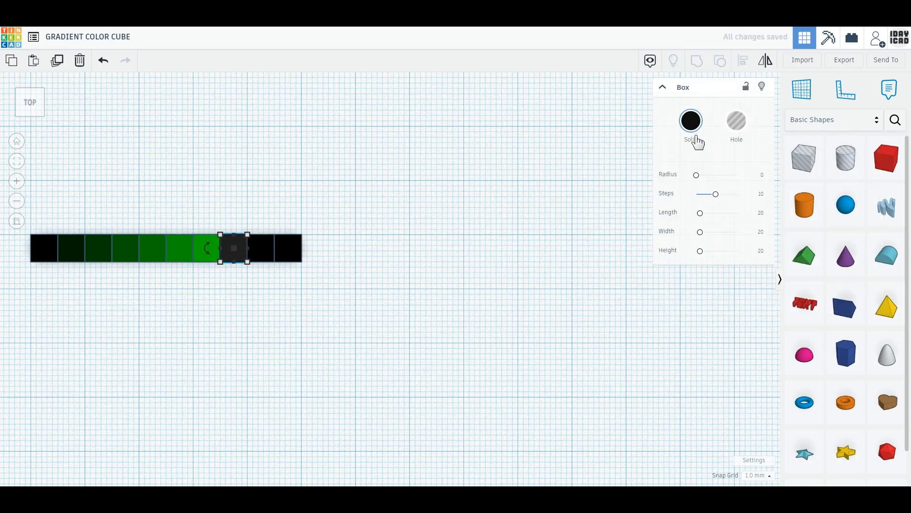
{"action": "left_click", "coordinate": [691, 122]}
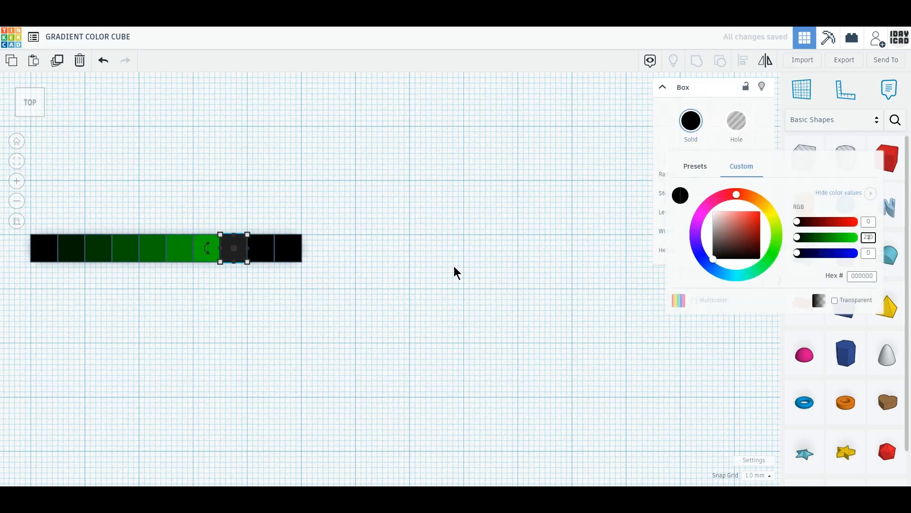
{"action": "key", "text": "Return"}
Set the green value of the ninth box's custom color to 240
{"action": "left_click", "coordinate": [260, 248]}
{"action": "left_click", "coordinate": [691, 122]}
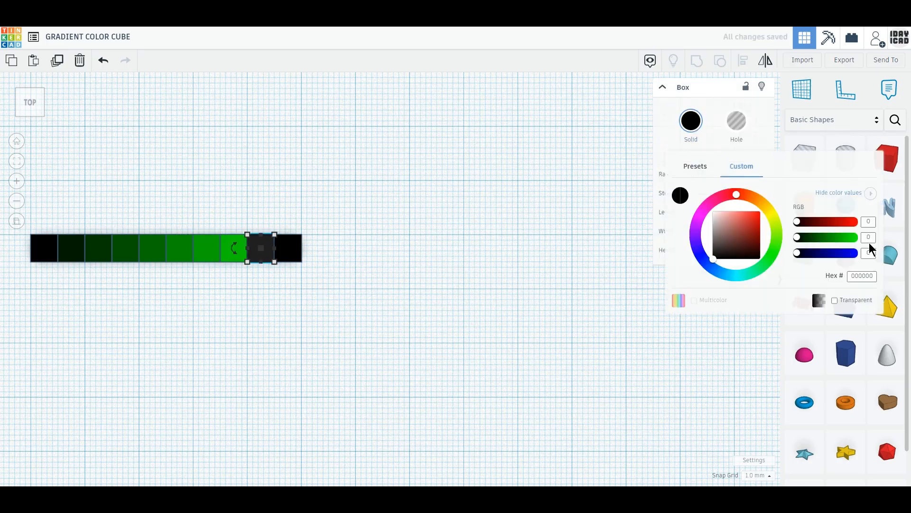
{"action": "key", "text": "Return"}
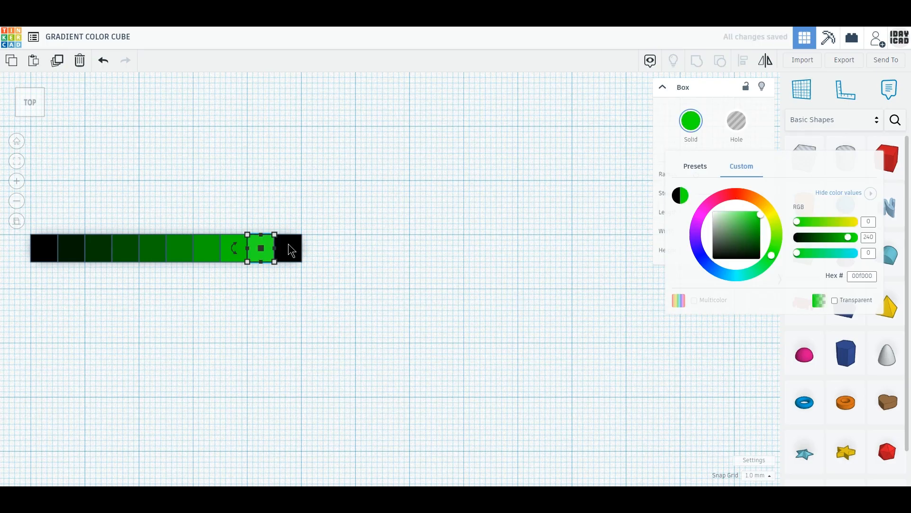
Set the tenth box's custom color to green 255 and blue 50, and clear the selection
{"action": "left_click", "coordinate": [288, 248]}
{"action": "left_click", "coordinate": [697, 133]}
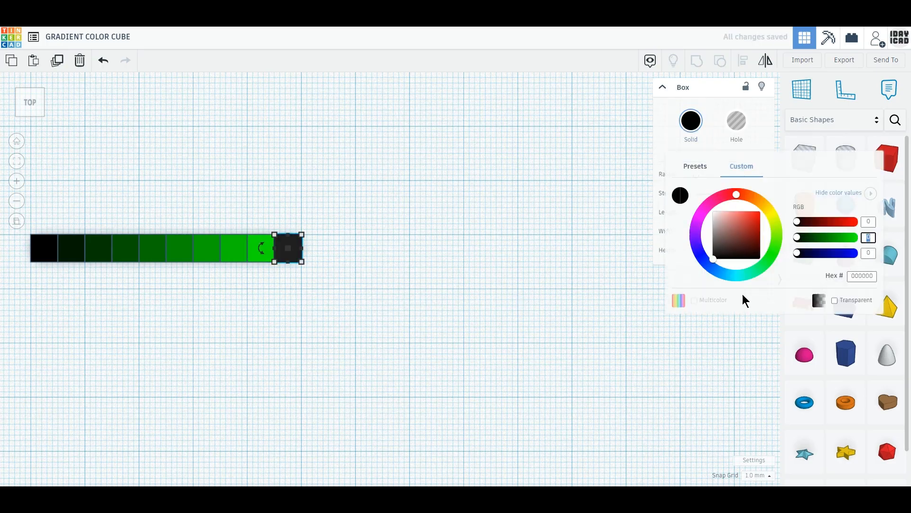
{"action": "type", "text": "255"}
{"action": "key", "text": "Return"}
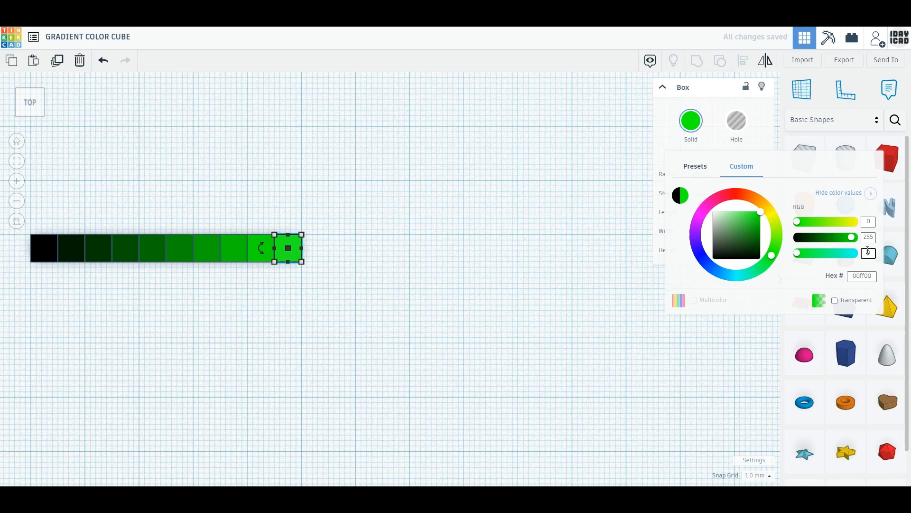
{"action": "type", "text": "50"}
{"action": "key", "text": "Return"}
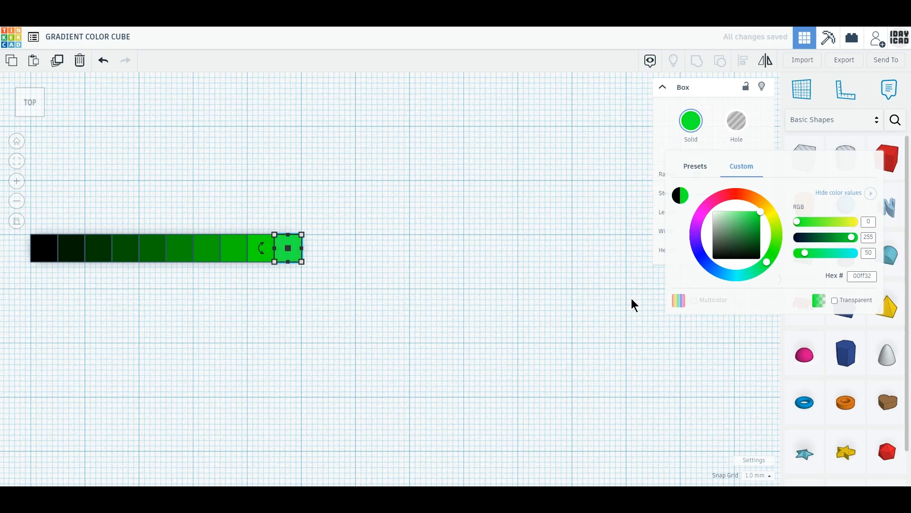
{"action": "left_click", "coordinate": [514, 312]}
Duplicate the nine boxes beside the first red box and arrange the copies as a column running down from that red box
{"action": "scroll", "coordinate": [514, 312], "scroll_direction": "down", "scroll_amount": 1}
{"action": "scroll", "coordinate": [517, 317], "scroll_direction": "down", "scroll_amount": 4}
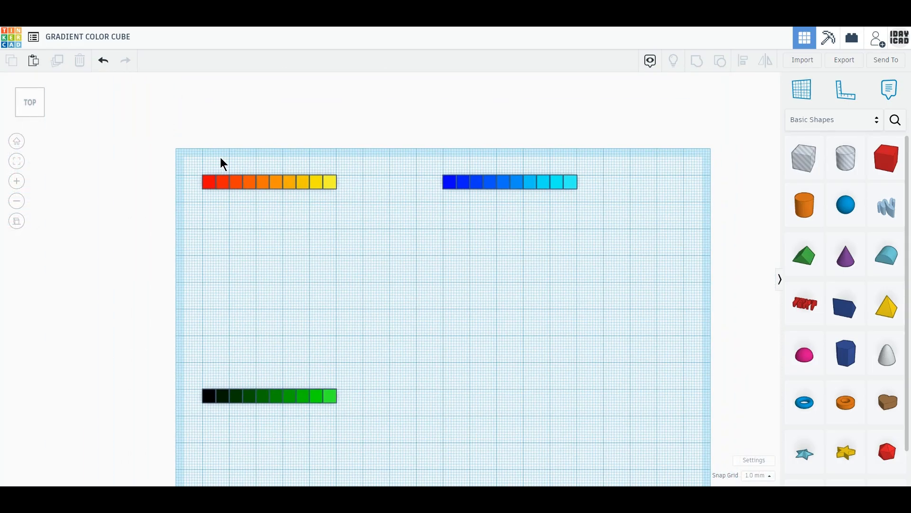
{"action": "left_click_drag", "start_coordinate": [220, 158], "coordinate": [354, 228]}
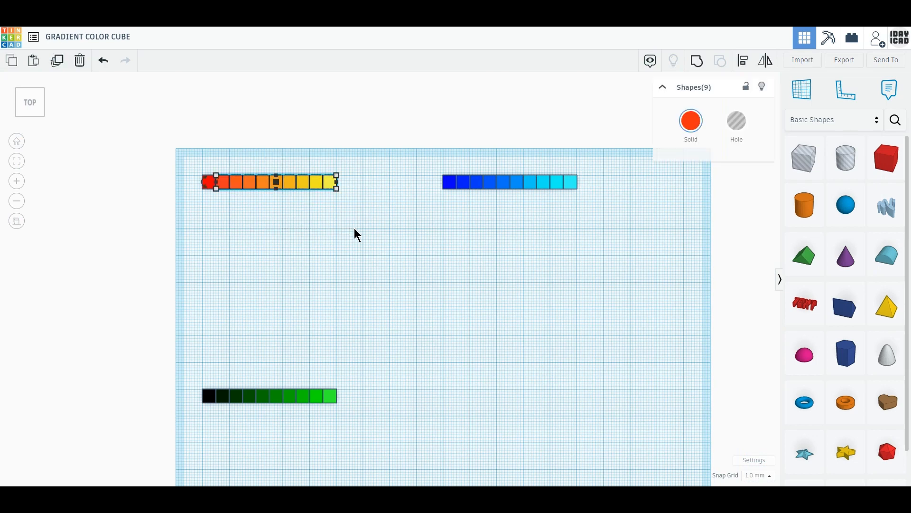
{"action": "left_click", "coordinate": [60, 66]}
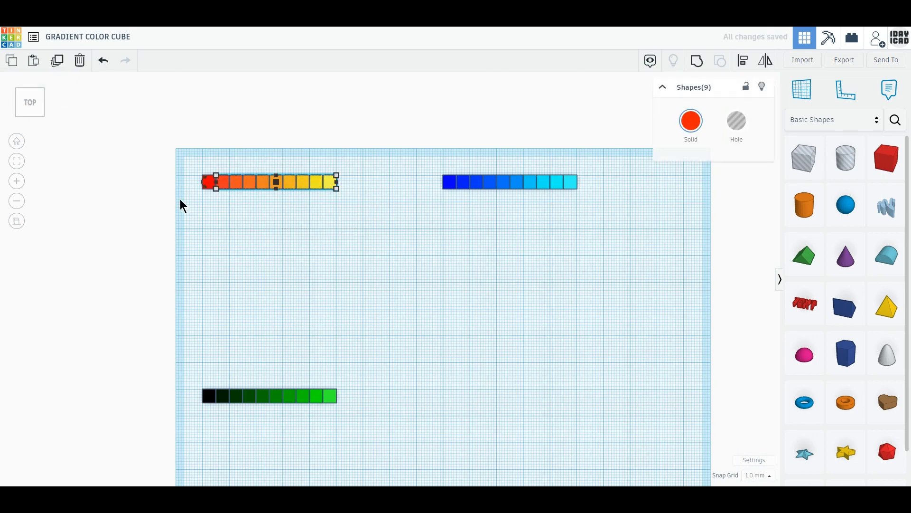
{"action": "left_click_drag", "start_coordinate": [204, 181], "coordinate": [213, 209]}
Move the whole black-to-green row about 90 mm right and 20 mm down, aligning it under the blue-to-cyan row
{"action": "left_click_drag", "start_coordinate": [169, 149], "coordinate": [395, 338]}
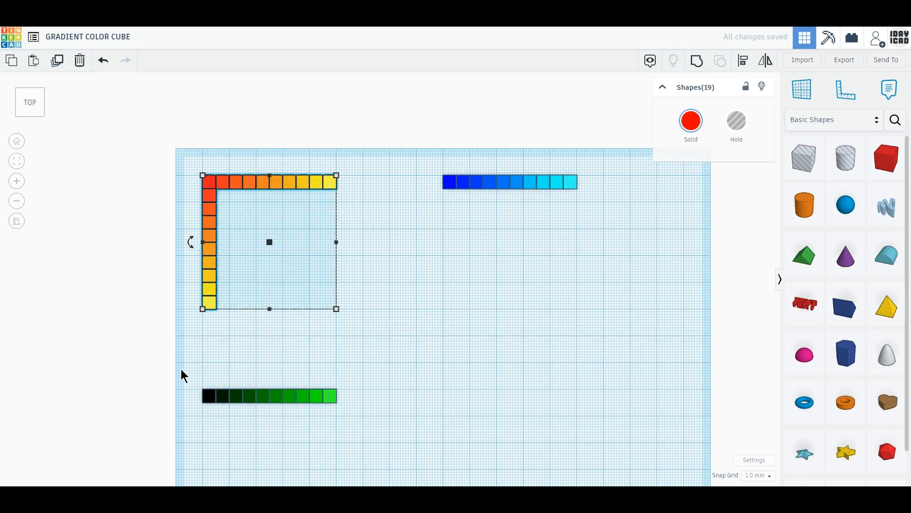
{"action": "left_click_drag", "start_coordinate": [181, 369], "coordinate": [371, 451]}
{"action": "left_click_drag", "start_coordinate": [225, 402], "coordinate": [466, 449]}
Duplicate the L-shaped set of 19 red-to-yellow boxes and shift the copy 5 mm right and 5 mm down
{"action": "left_click_drag", "start_coordinate": [160, 151], "coordinate": [354, 311]}
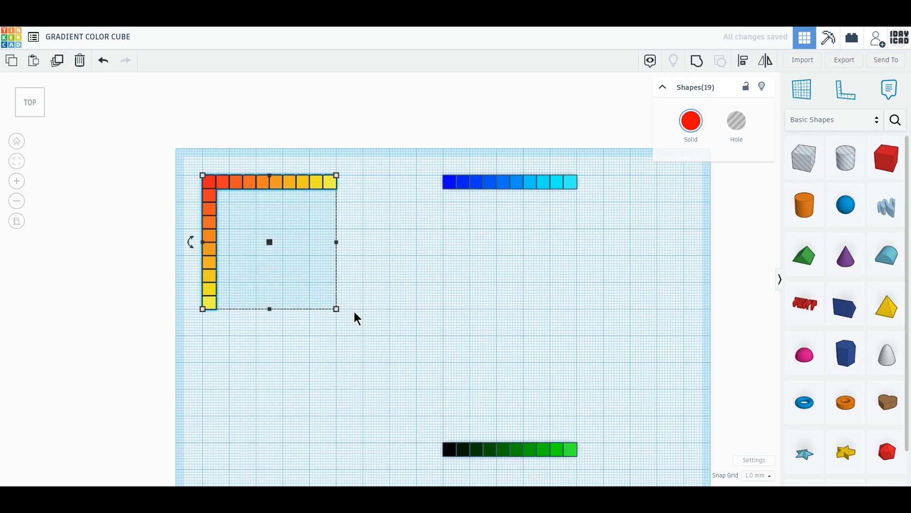
{"action": "left_click", "coordinate": [58, 66]}
{"action": "mouse_move", "coordinate": [224, 188]}
{"action": "left_mouse_down"}
{"action": "mouse_move", "coordinate": [238, 204]}
{"action": "mouse_move", "coordinate": [234, 194]}
{"action": "left_mouse_up"}
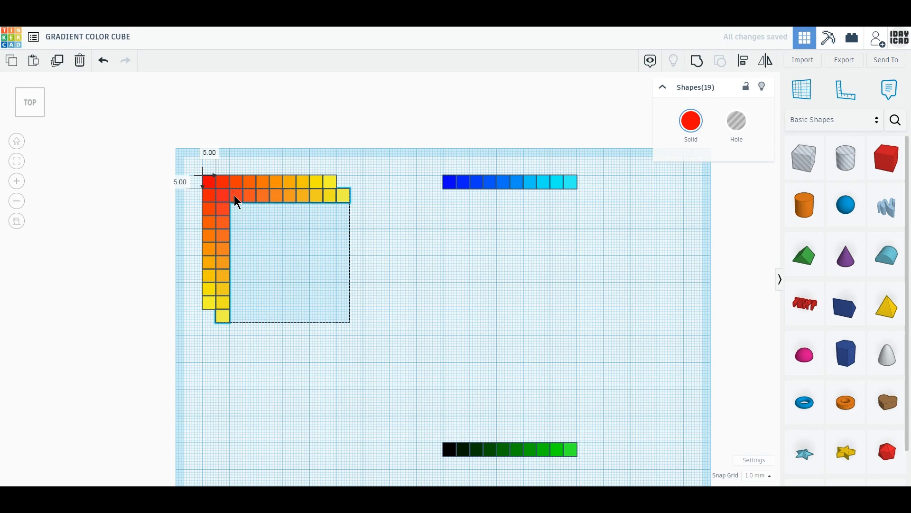
Repeat the diagonal duplication of the L-shaped set until ten sets step down from the original red corner
{"action": "left_click", "coordinate": [58, 67]}
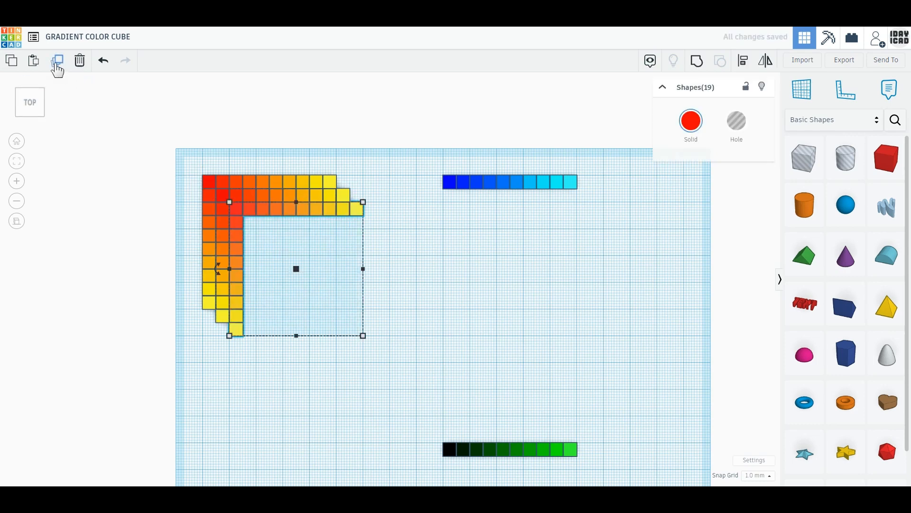
{"action": "left_click", "coordinate": [57, 66]}
{"action": "left_click", "coordinate": [58, 67]}
{"action": "left_click", "coordinate": [57, 67]}
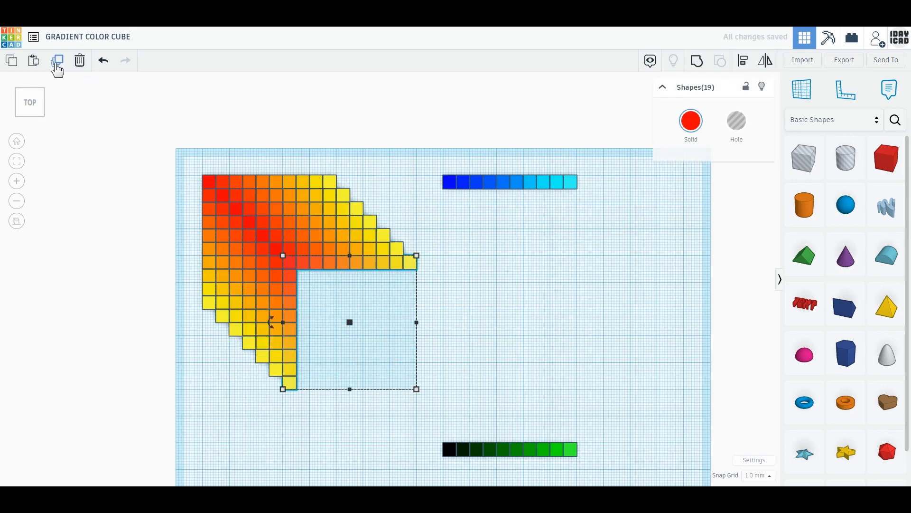
{"action": "left_click", "coordinate": [57, 66]}
{"action": "left_click", "coordinate": [57, 66]}
{"action": "left_click", "coordinate": [57, 66]}
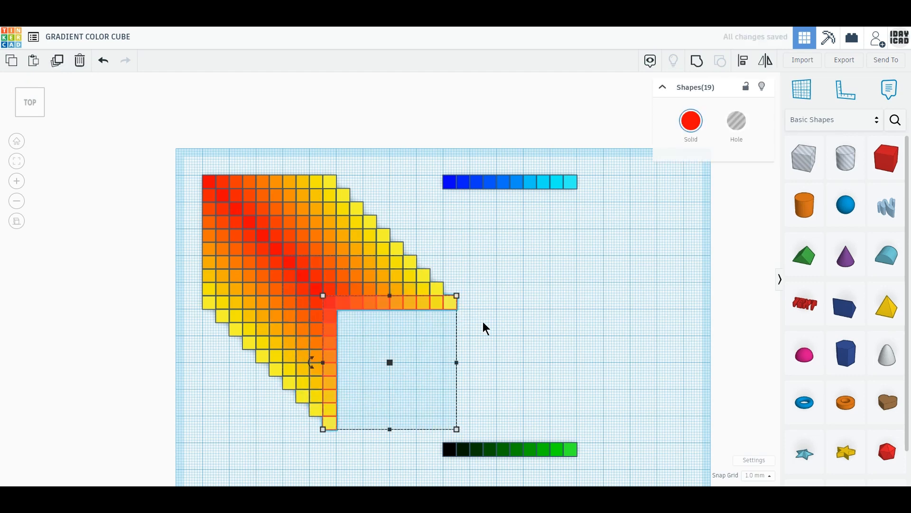
Delete the surplus boxes to the right of and below the 10 by 10 red-to-yellow square
{"action": "left_click_drag", "start_coordinate": [484, 325], "coordinate": [332, 185]}
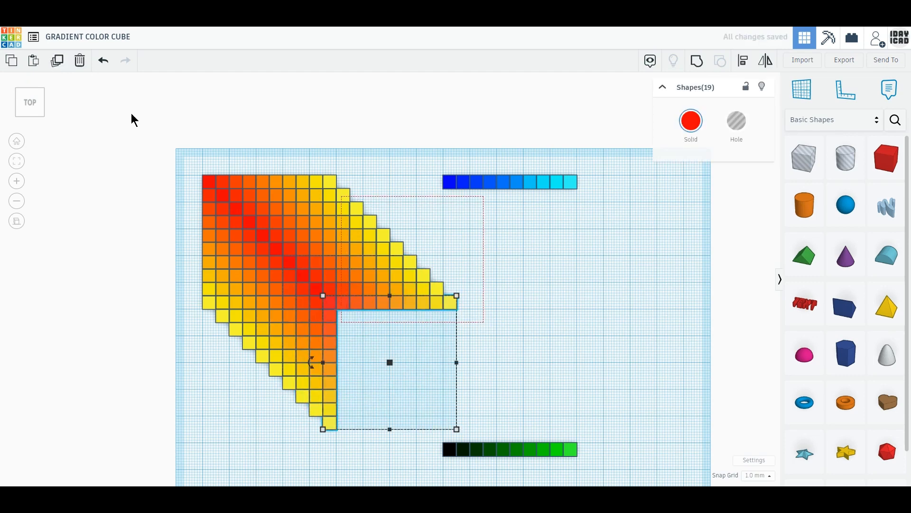
{"action": "left_click", "coordinate": [79, 64]}
{"action": "left_click_drag", "start_coordinate": [368, 432], "coordinate": [209, 313]}
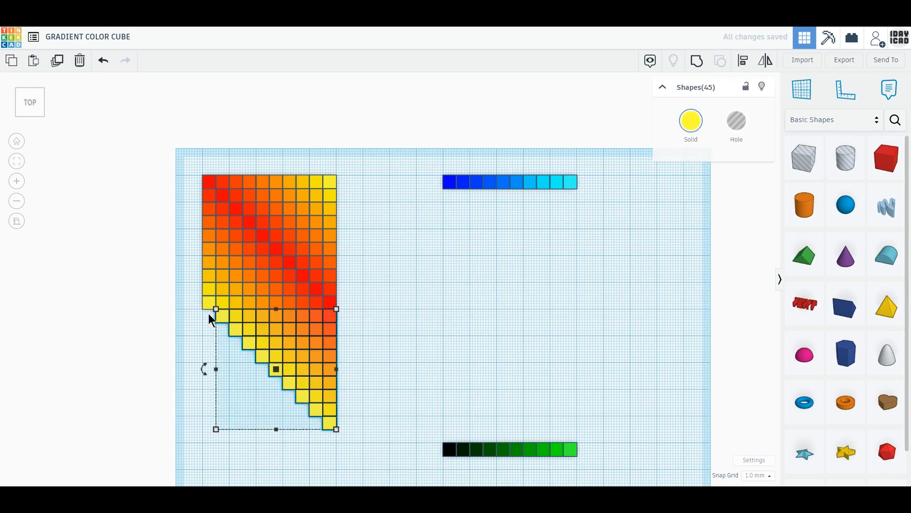
{"action": "left_click", "coordinate": [80, 61]}
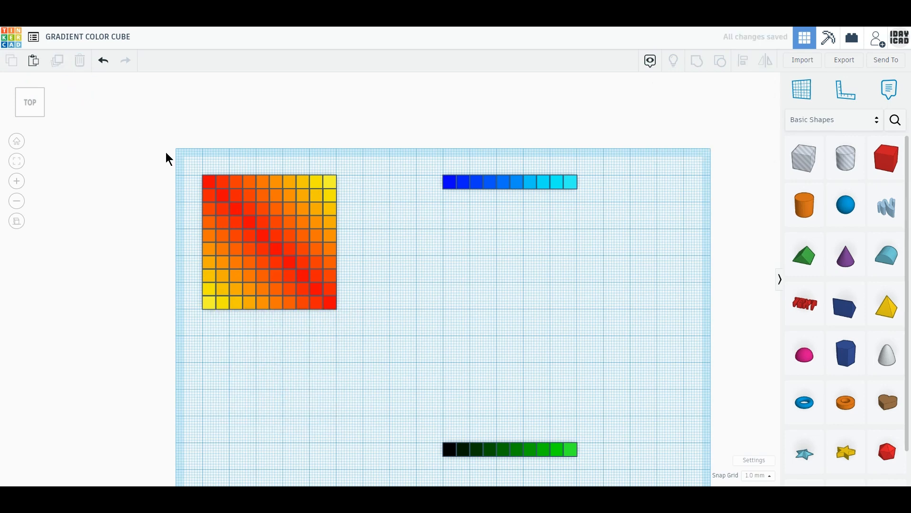
Group the 100 boxes of the red-to-yellow square and make the group multicolor
{"action": "left_click_drag", "start_coordinate": [166, 151], "coordinate": [399, 340]}
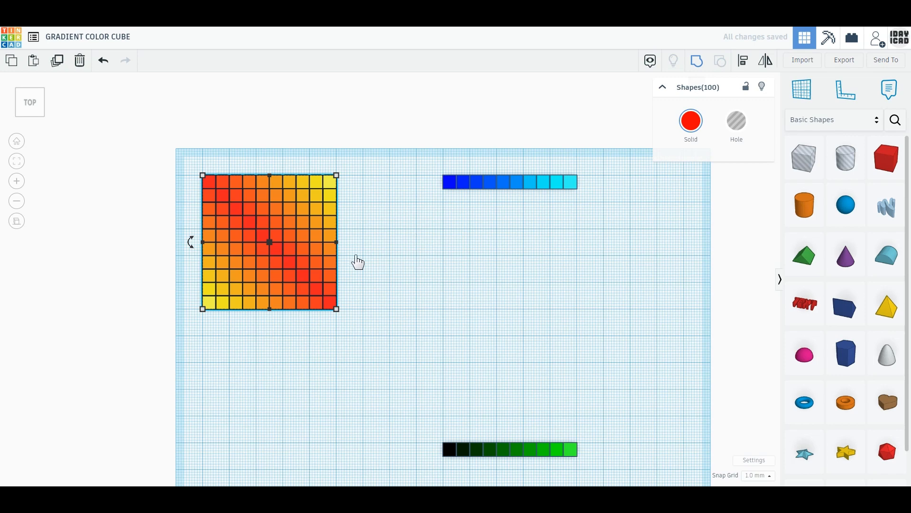
{"action": "key", "text": "ctrl+g"}
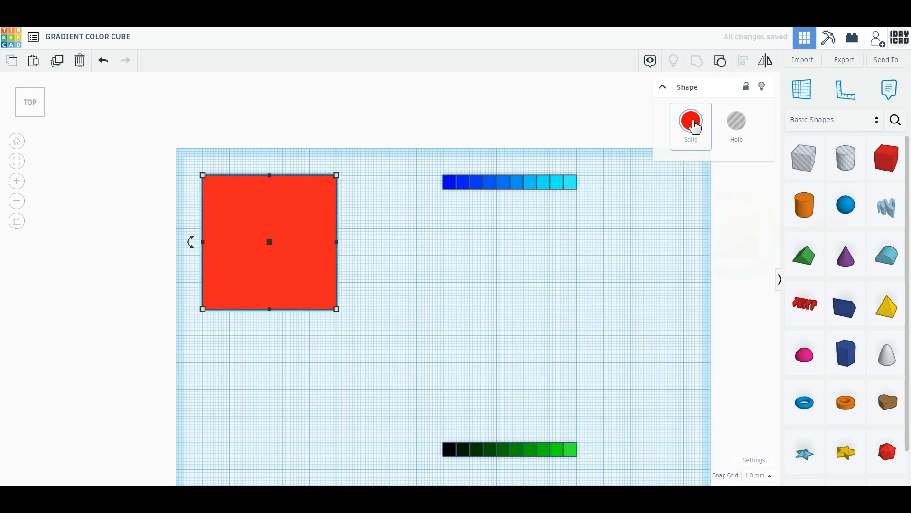
{"action": "left_click", "coordinate": [691, 120]}
{"action": "left_click", "coordinate": [695, 300]}
{"action": "left_click", "coordinate": [523, 311]}
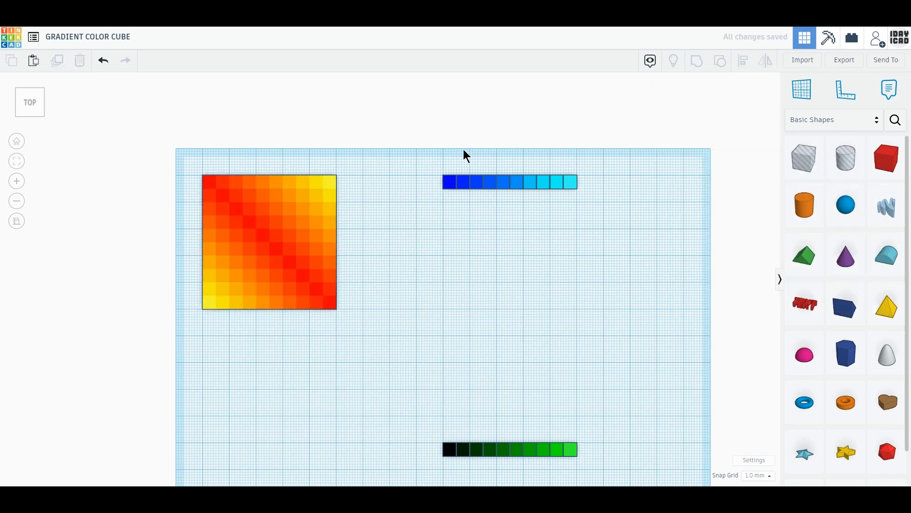
Turn a duplicate of the nine boxes beside the blue corner into a column below it, and move the black-to-green row 90 mm left and 30 mm up
{"action": "left_click_drag", "start_coordinate": [464, 150], "coordinate": [630, 261]}
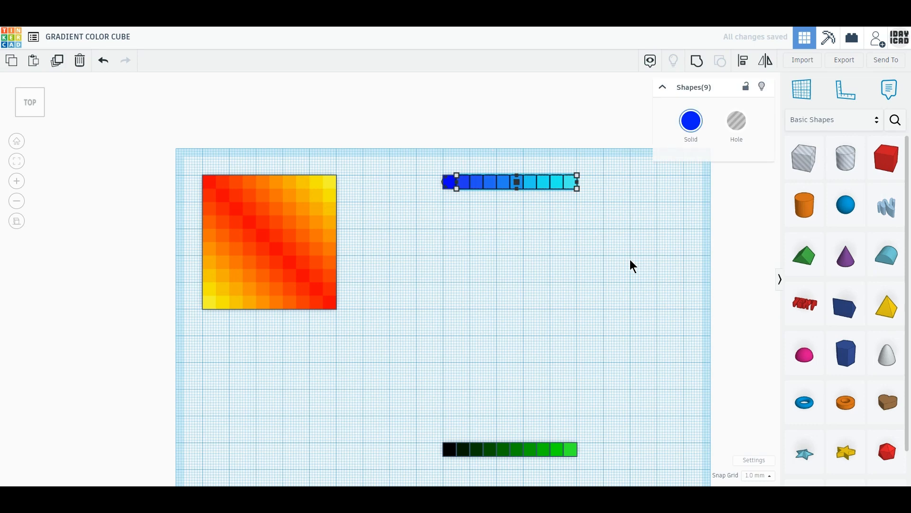
{"action": "left_click", "coordinate": [58, 60]}
{"action": "left_click_drag", "start_coordinate": [443, 183], "coordinate": [453, 212]}
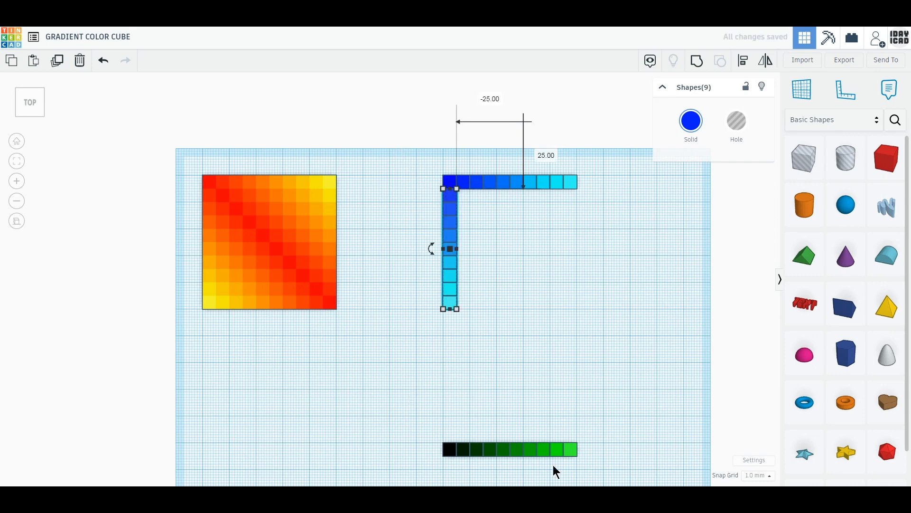
{"action": "left_click_drag", "start_coordinate": [461, 452], "coordinate": [221, 371]}
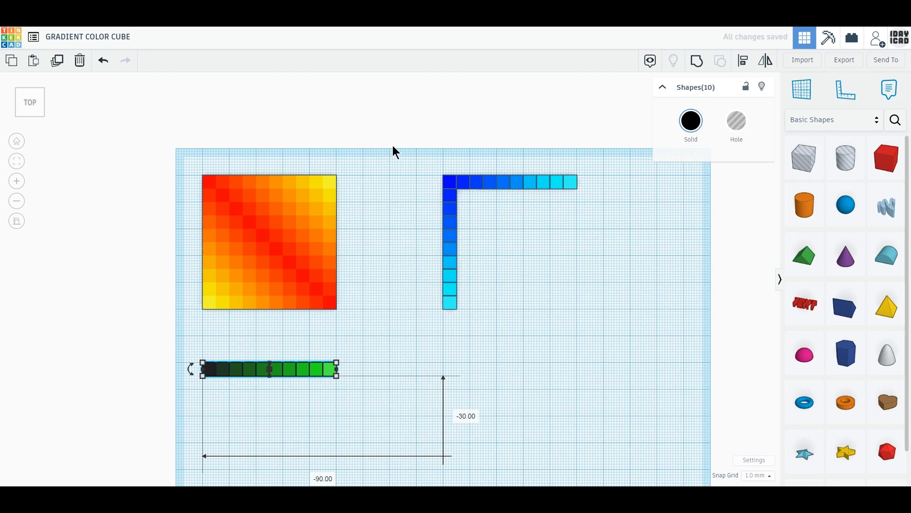
Duplicate the L-shaped set of 19 blue-to-cyan boxes and shift the copy 5 mm right and 5 mm down
{"action": "left_click_drag", "start_coordinate": [393, 151], "coordinate": [596, 322]}
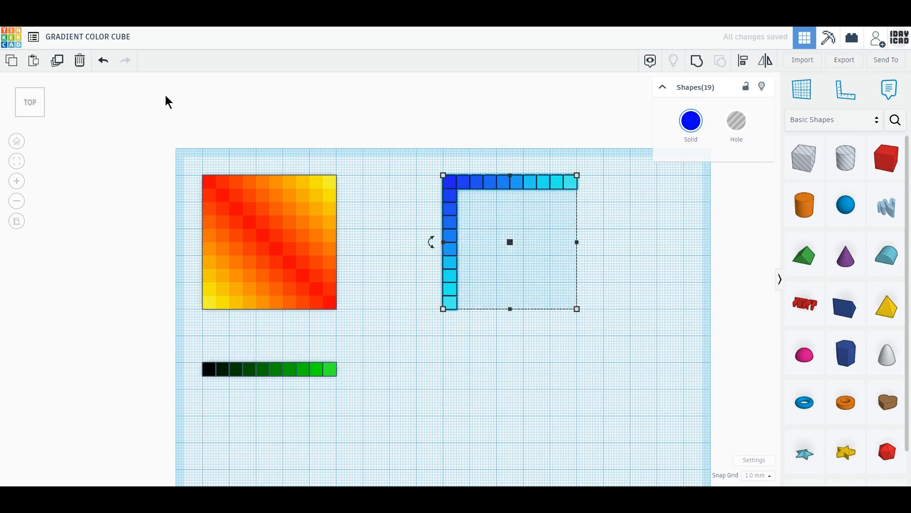
{"action": "left_click", "coordinate": [57, 60]}
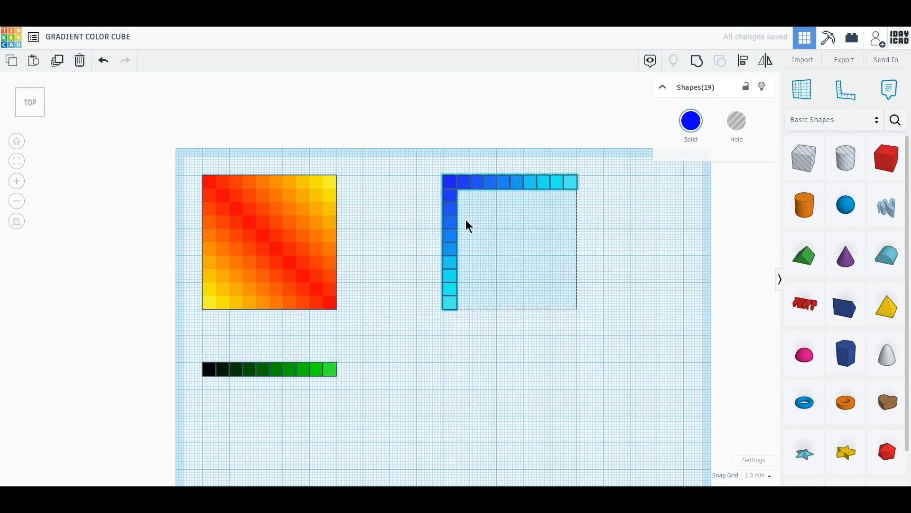
{"action": "left_click_drag", "start_coordinate": [466, 221], "coordinate": [460, 223]}
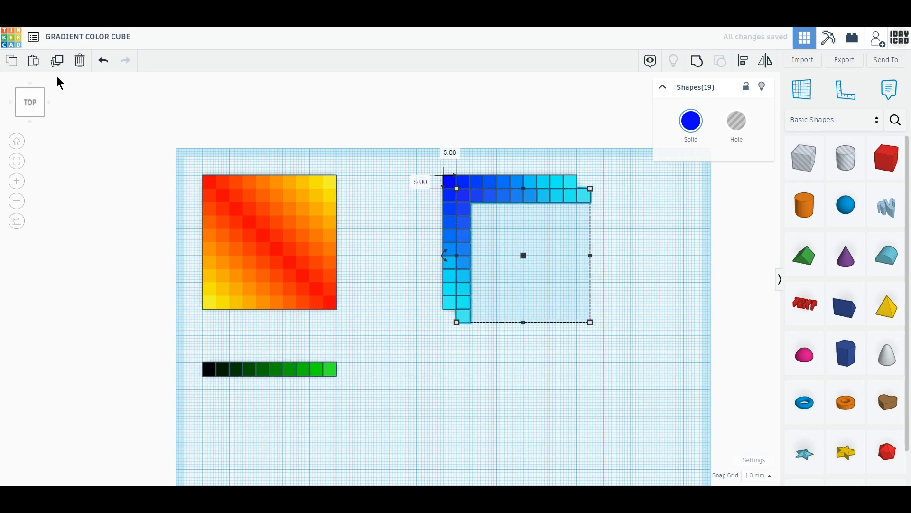
Repeat the diagonal duplication of the blue-to-cyan set until ten sets step down from the original blue corner
{"action": "left_click", "coordinate": [57, 62]}
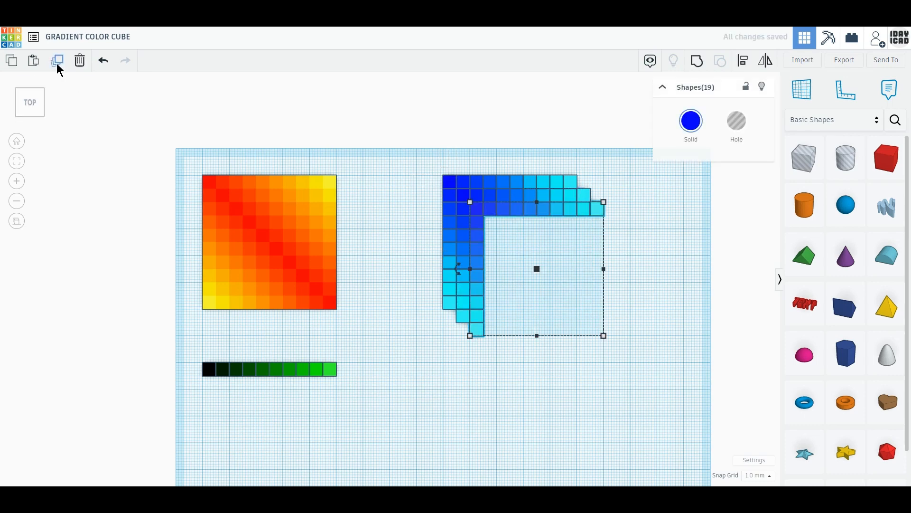
{"action": "left_click", "coordinate": [57, 61]}
{"action": "left_click", "coordinate": [57, 62]}
{"action": "left_click", "coordinate": [57, 62]}
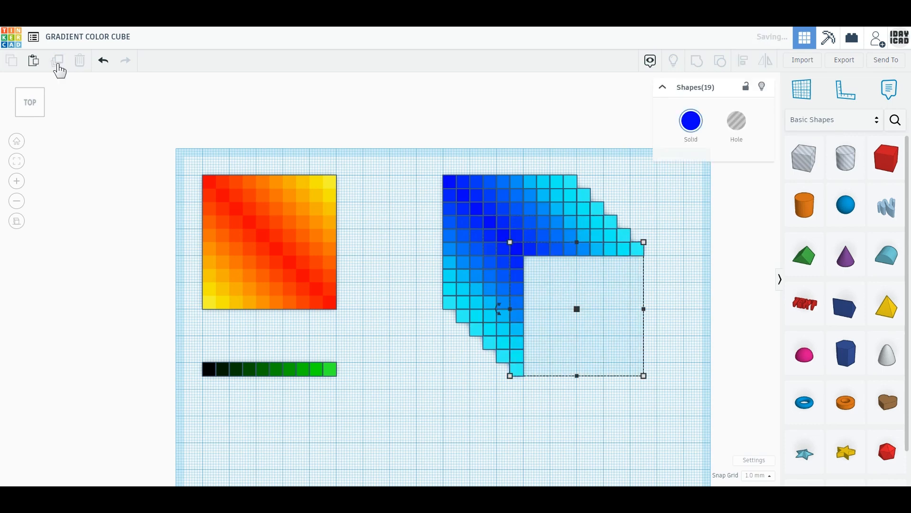
{"action": "left_click", "coordinate": [57, 62]}
{"action": "left_click", "coordinate": [56, 62]}
{"action": "left_click", "coordinate": [57, 62]}
{"action": "left_click", "coordinate": [57, 62]}
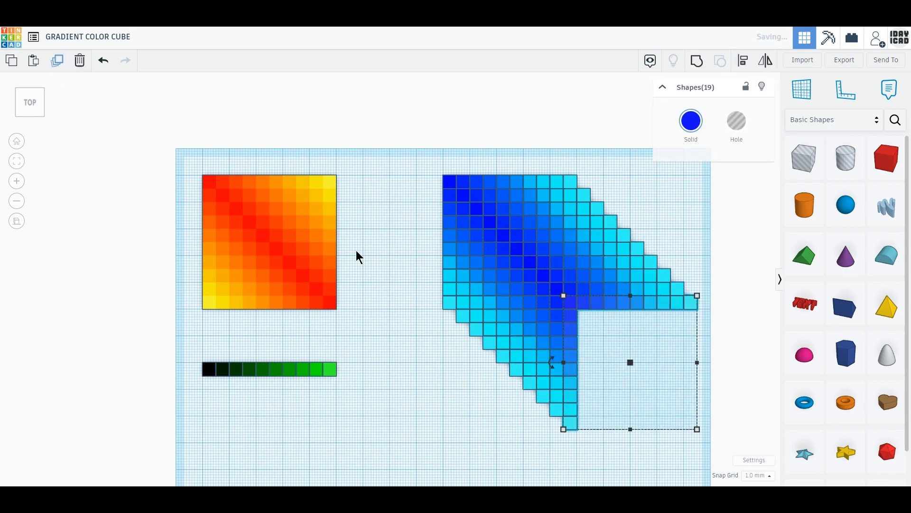
Delete the surplus boxes to the right of and below the 10 by 10 blue-to-cyan square
{"action": "left_click_drag", "start_coordinate": [732, 346], "coordinate": [581, 198]}
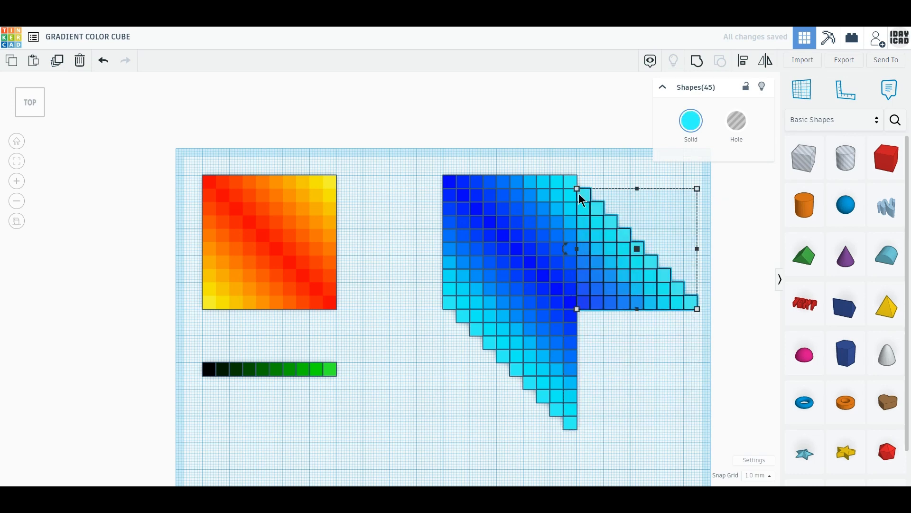
{"action": "left_click", "coordinate": [79, 63]}
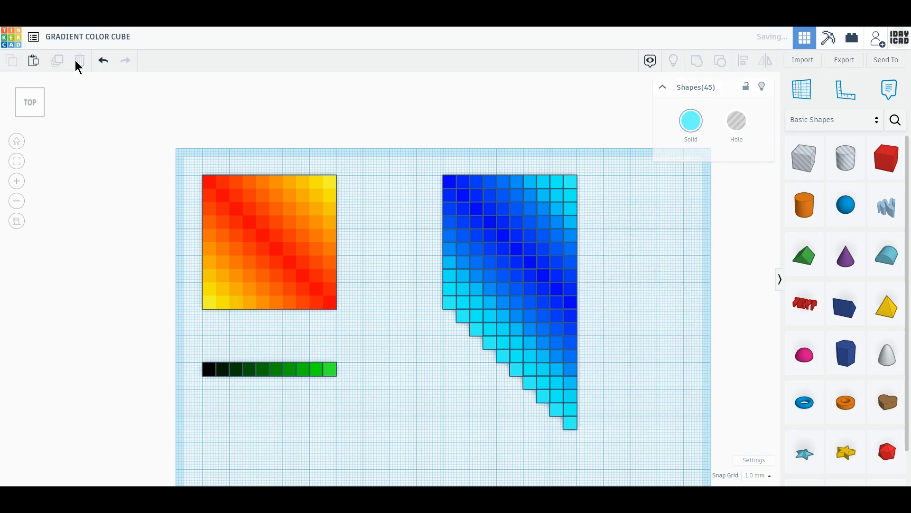
{"action": "left_click_drag", "start_coordinate": [631, 441], "coordinate": [414, 317]}
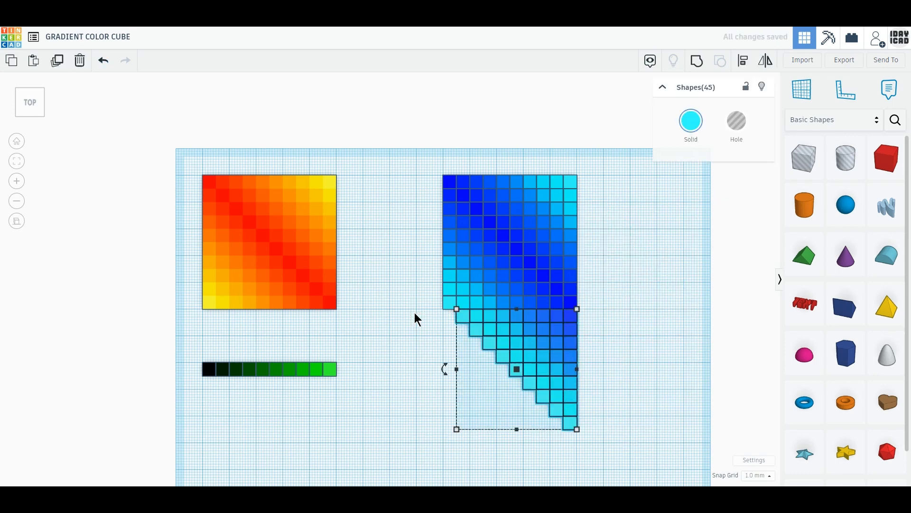
{"action": "left_click", "coordinate": [79, 61]}
Group the 100 boxes of the blue-to-cyan square and make the group multicolor
{"action": "left_click_drag", "start_coordinate": [406, 158], "coordinate": [636, 338]}
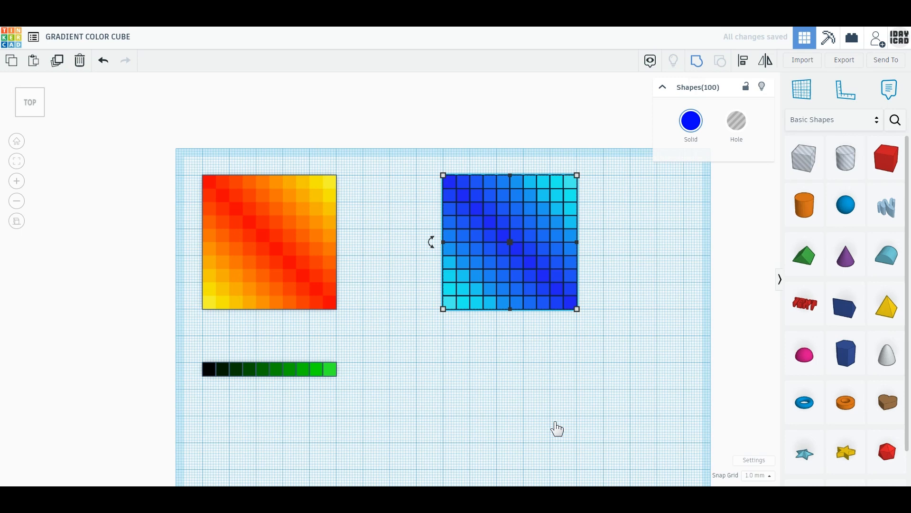
{"action": "key", "text": "ctrl+g"}
{"action": "left_click", "coordinate": [689, 125]}
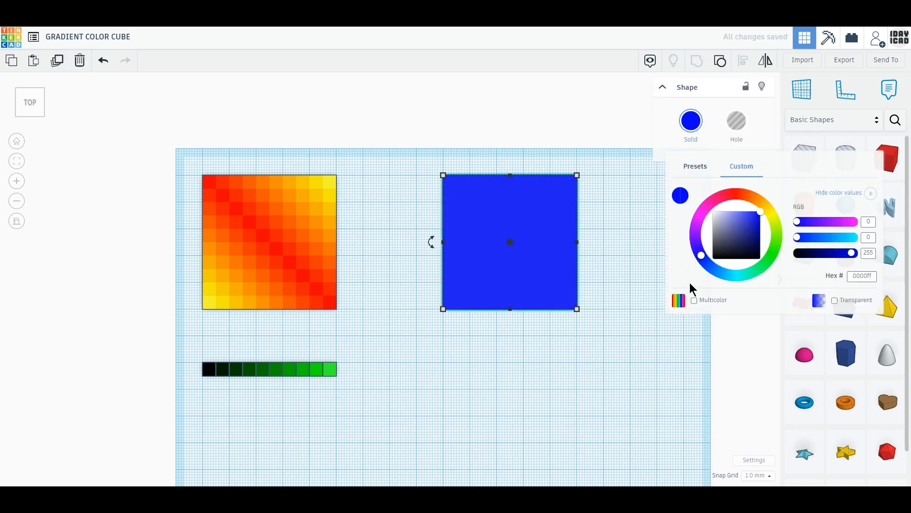
{"action": "left_click", "coordinate": [693, 300]}
{"action": "left_click", "coordinate": [619, 387]}
Duplicate the nine boxes beside the black corner and rotate the copy into a column running down from that corner
{"action": "middle_click_drag", "start_coordinate": [483, 376], "coordinate": [487, 301]}
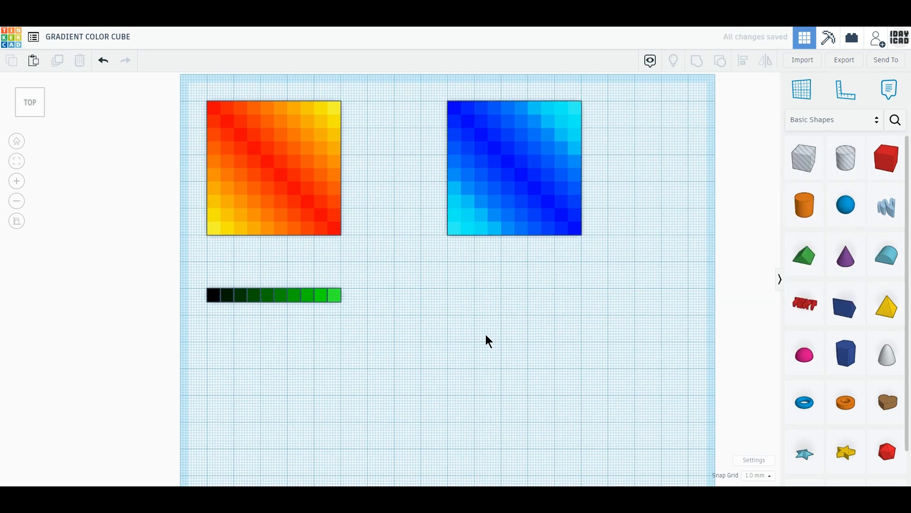
{"action": "middle_click_drag", "start_coordinate": [503, 336], "coordinate": [522, 256]}
{"action": "mouse_move", "coordinate": [203, 194]}
{"action": "left_mouse_down"}
{"action": "mouse_move", "coordinate": [395, 281]}
{"action": "mouse_move", "coordinate": [223, 195]}
{"action": "mouse_move", "coordinate": [416, 278]}
{"action": "left_mouse_up"}
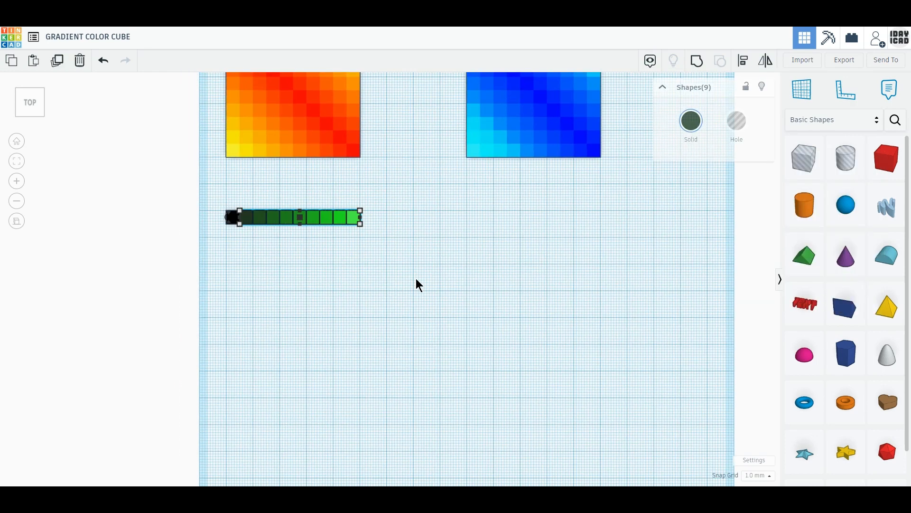
{"action": "left_click", "coordinate": [58, 61]}
{"action": "mouse_move", "coordinate": [228, 226]}
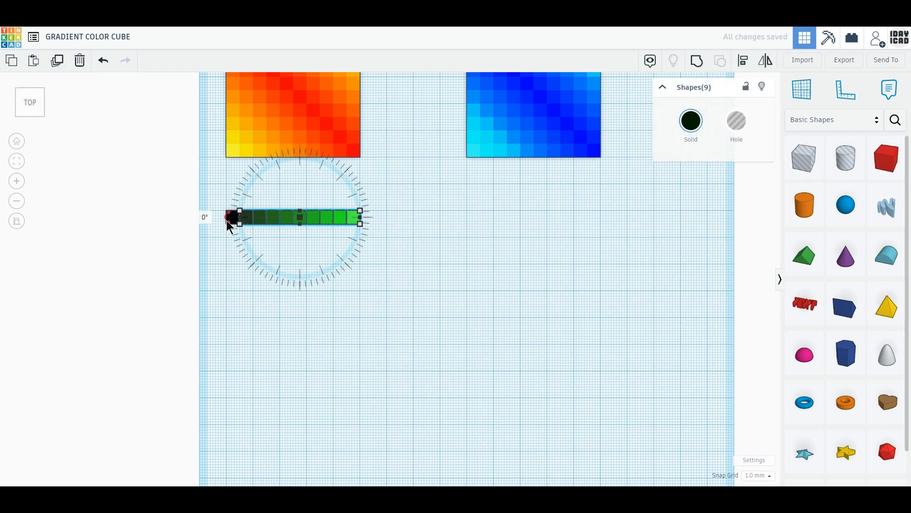
{"action": "left_click_drag", "start_coordinate": [227, 220], "coordinate": [231, 312]}
Duplicate the L-shaped set of 19 black-to-green boxes and shift the copy 5 mm right and 5 mm down
{"action": "left_click_drag", "start_coordinate": [193, 194], "coordinate": [380, 366]}
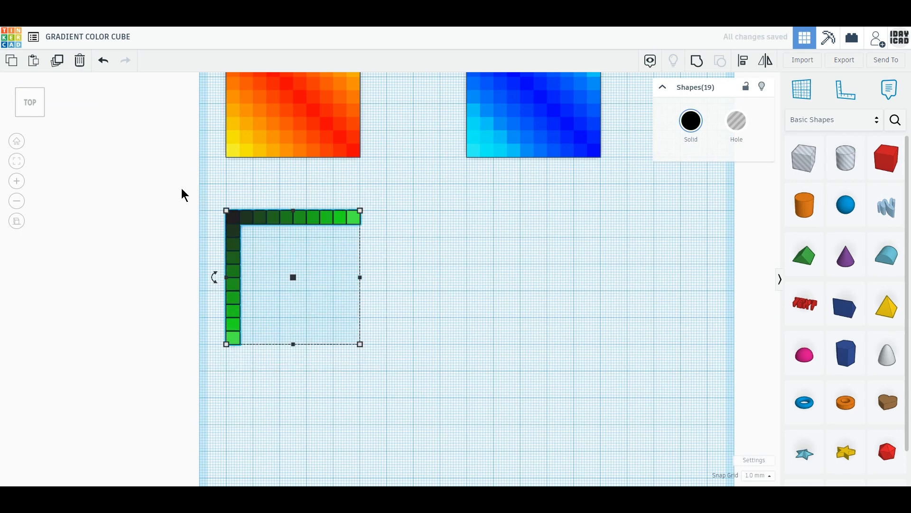
{"action": "left_click", "coordinate": [57, 68]}
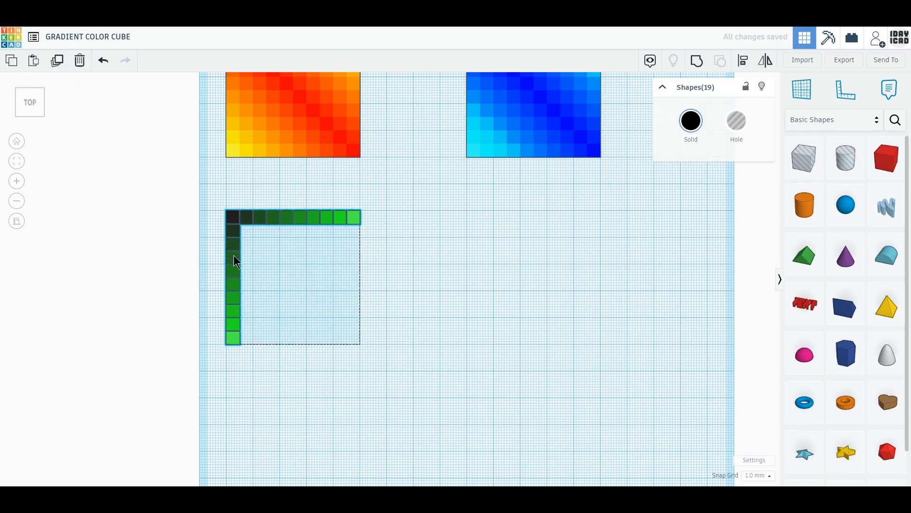
{"action": "left_click_drag", "start_coordinate": [234, 255], "coordinate": [246, 265]}
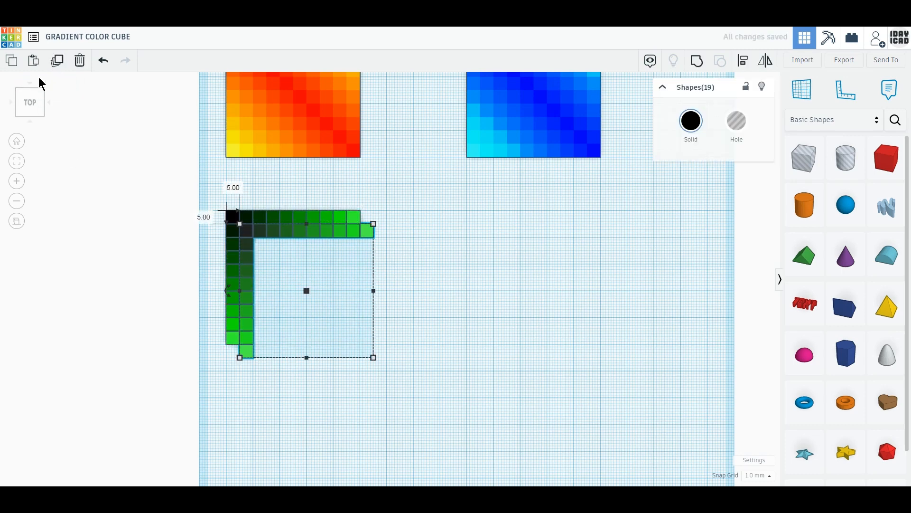
Repeat the diagonal duplication of the black-to-green set until ten sets step down from the original black corner
{"action": "left_click", "coordinate": [57, 60]}
{"action": "left_click", "coordinate": [57, 60]}
{"action": "left_click", "coordinate": [57, 60]}
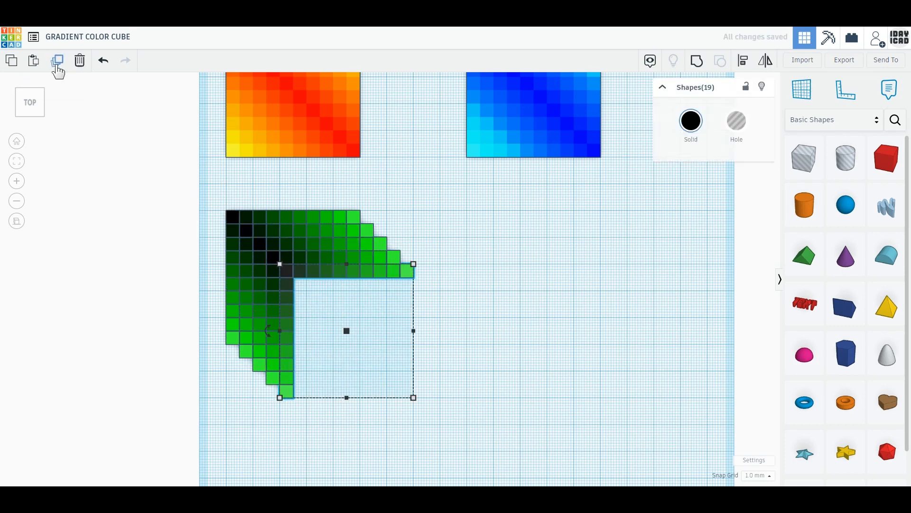
{"action": "left_click", "coordinate": [57, 61]}
{"action": "left_click", "coordinate": [57, 60]}
{"action": "left_click", "coordinate": [57, 61]}
{"action": "left_click", "coordinate": [57, 60]}
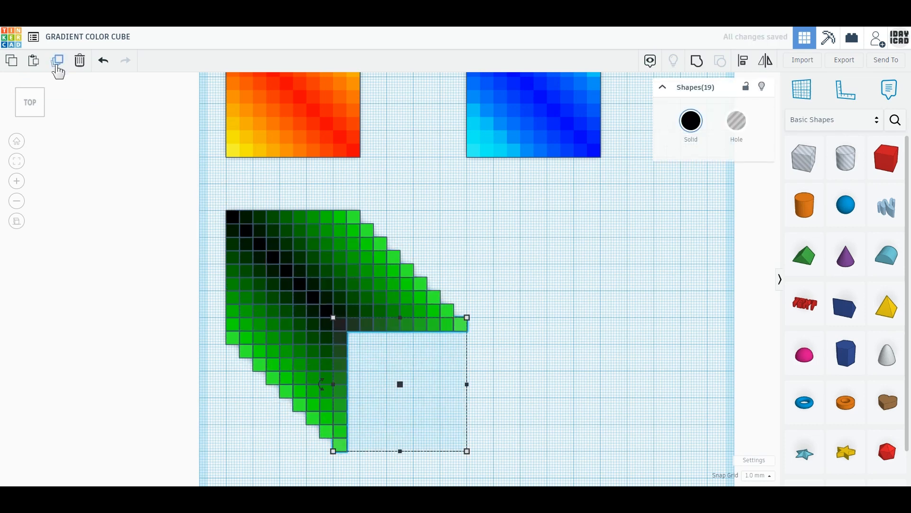
{"action": "left_click", "coordinate": [57, 60]}
Delete the surplus boxes to the right of and below the 10 by 10 black-to-green square
{"action": "left_click_drag", "start_coordinate": [535, 376], "coordinate": [372, 221]}
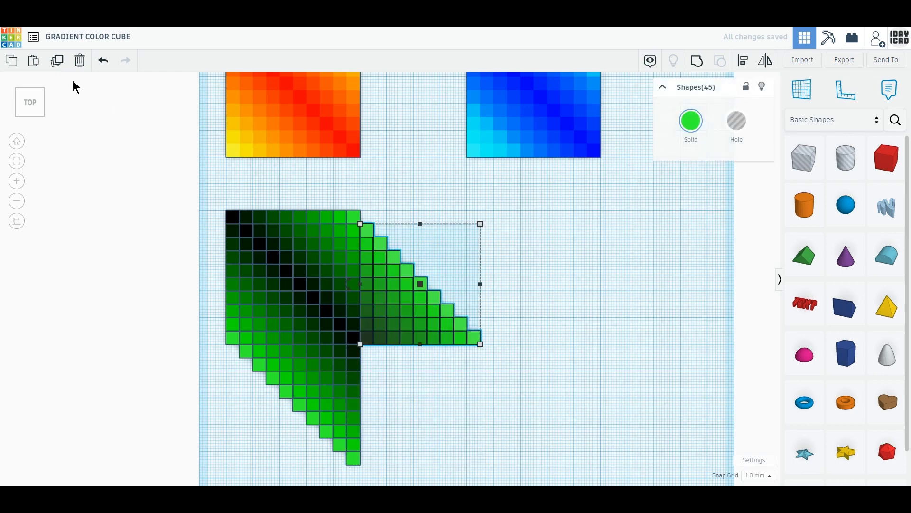
{"action": "left_click", "coordinate": [79, 60]}
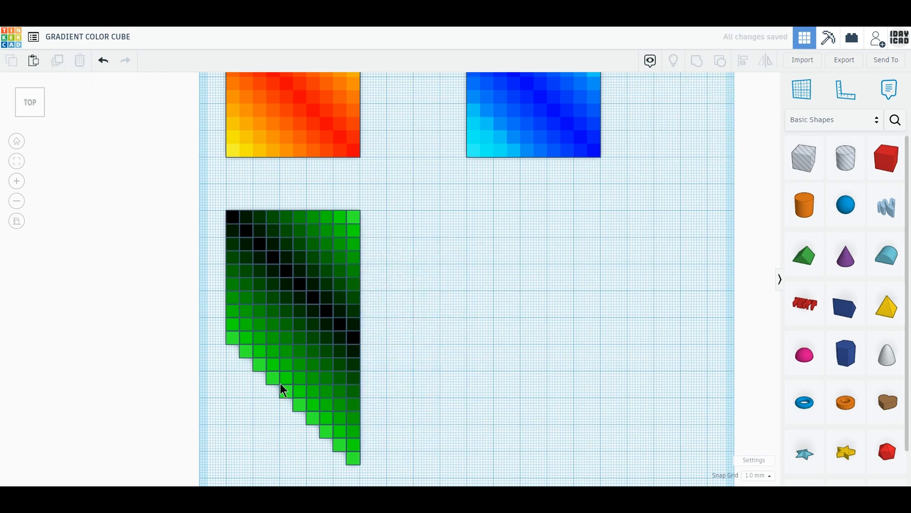
{"action": "left_click_drag", "start_coordinate": [403, 471], "coordinate": [236, 351]}
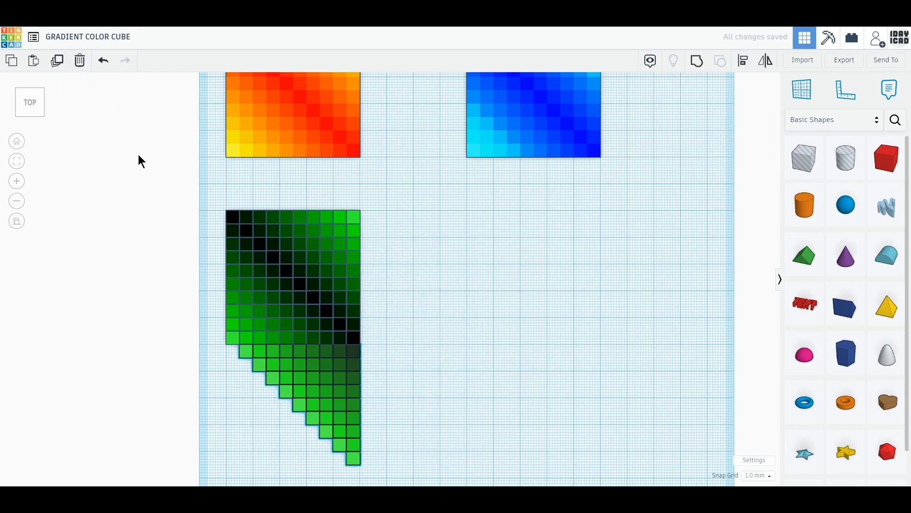
{"action": "left_click", "coordinate": [80, 60]}
Group the 100 boxes of the black-to-green square and make the group multicolor
{"action": "left_click_drag", "start_coordinate": [172, 193], "coordinate": [481, 390]}
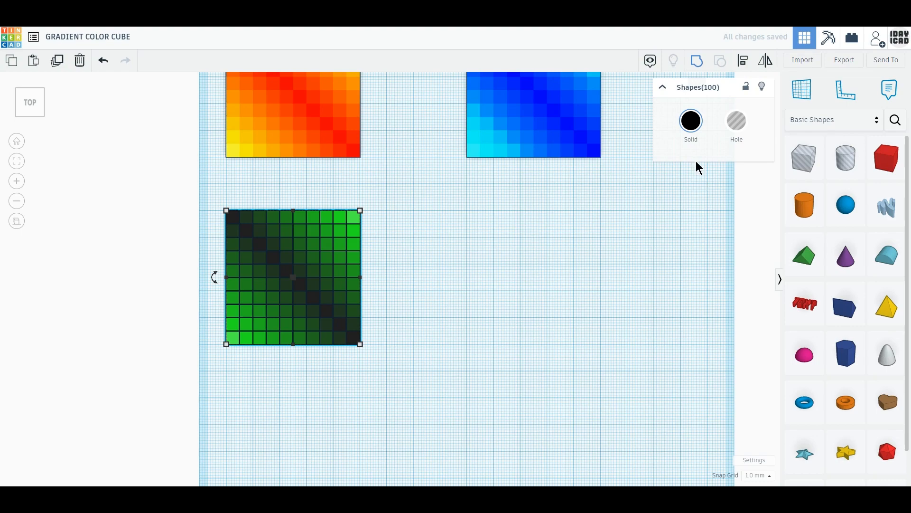
{"action": "key", "text": "ctrl+g"}
{"action": "left_click", "coordinate": [691, 122]}
{"action": "left_click", "coordinate": [695, 301]}
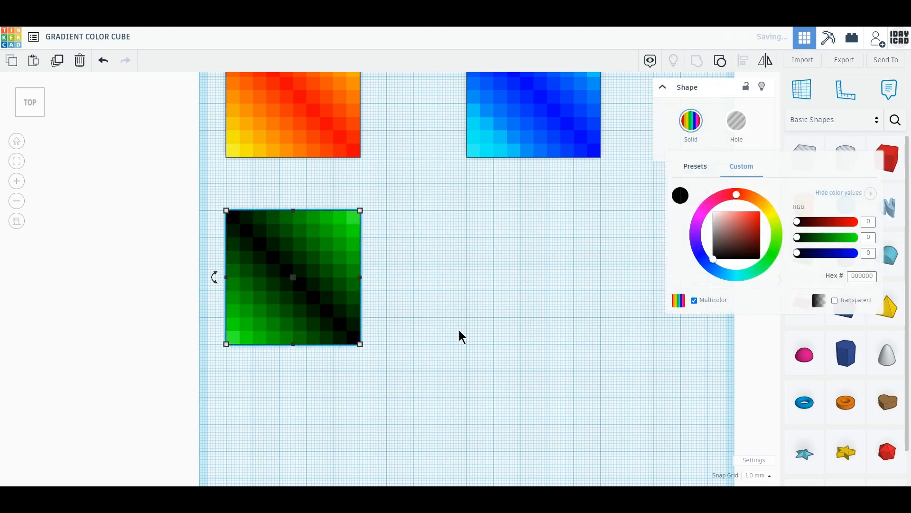
{"action": "left_click", "coordinate": [399, 375]}
Duplicate the red-to-yellow square, rotate the copy upright, and set its height above the workplane to 0
{"action": "right_click_drag", "start_coordinate": [398, 375], "coordinate": [491, 329]}
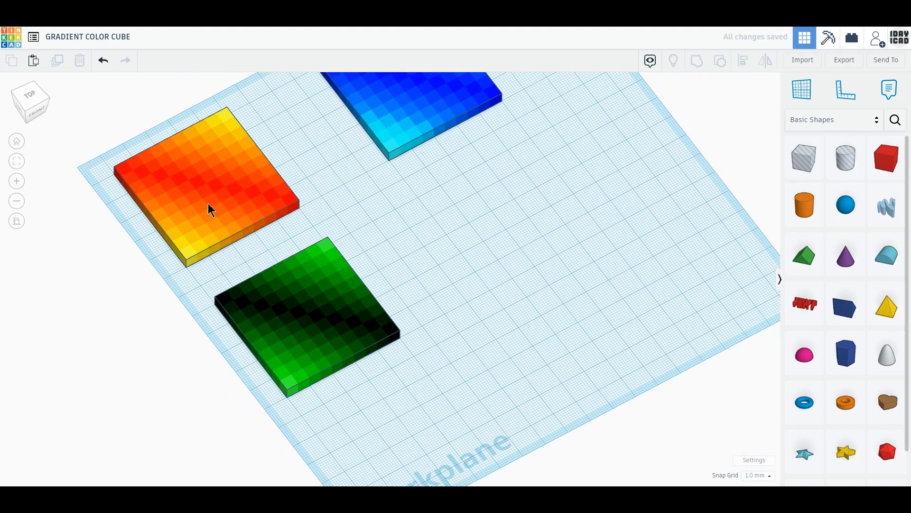
{"action": "left_click", "coordinate": [207, 203]}
{"action": "right_click_drag", "start_coordinate": [218, 229], "coordinate": [280, 261]}
{"action": "middle_click_drag", "start_coordinate": [295, 253], "coordinate": [340, 328]}
{"action": "scroll", "coordinate": [240, 301], "scroll_direction": "up", "scroll_amount": 2}
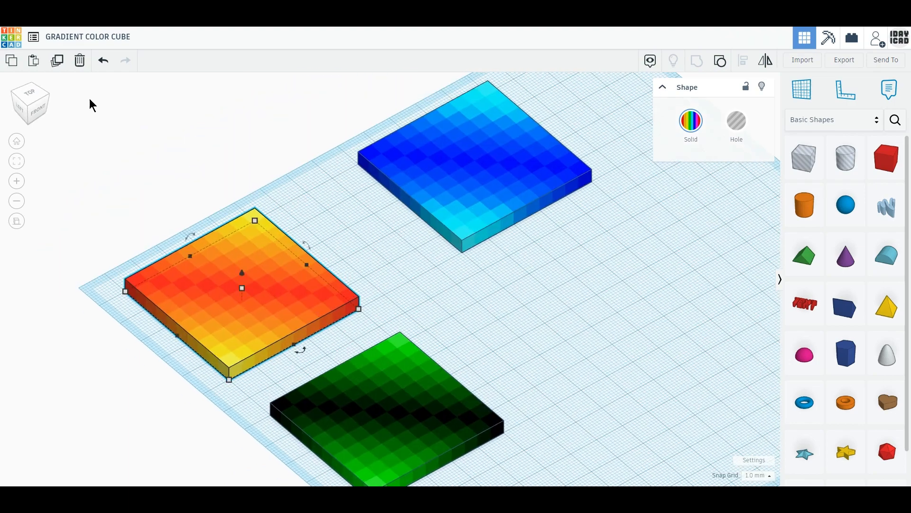
{"action": "left_click", "coordinate": [58, 62]}
{"action": "left_click_drag", "start_coordinate": [190, 236], "coordinate": [244, 176]}
{"action": "left_click", "coordinate": [346, 347]}
{"action": "type", "text": "00"}
{"action": "key", "text": "Return"}
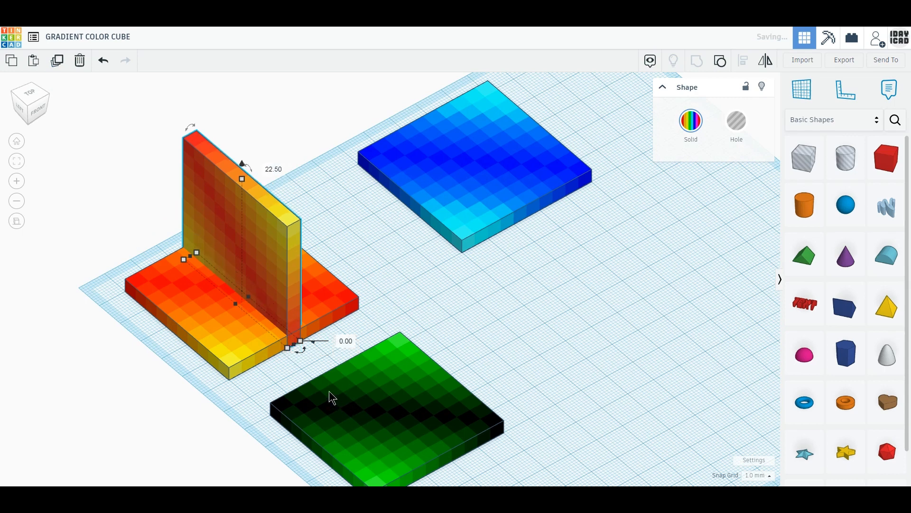
Move the upright red-to-yellow panel 22.5 mm to the back-right edge of its base square and delete the surplus flat duplicate
{"action": "left_click_drag", "start_coordinate": [271, 278], "coordinate": [323, 249]}
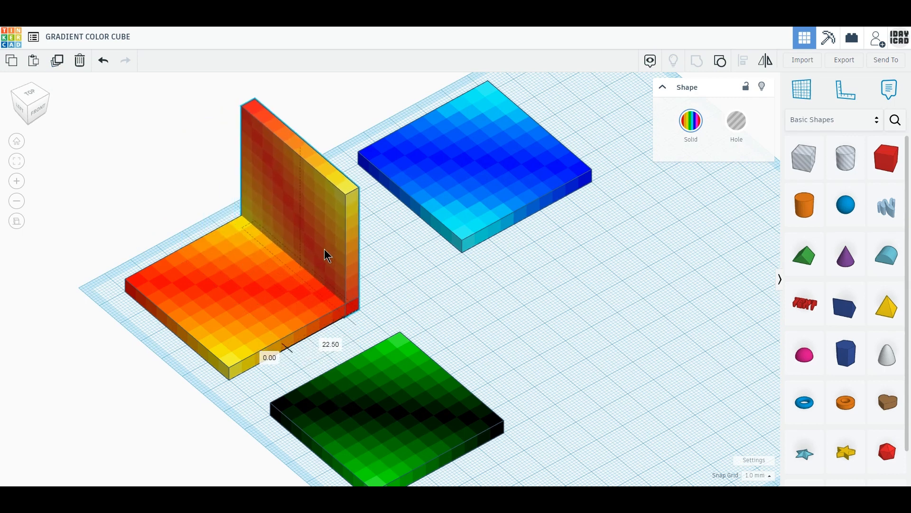
{"action": "left_click", "coordinate": [55, 68]}
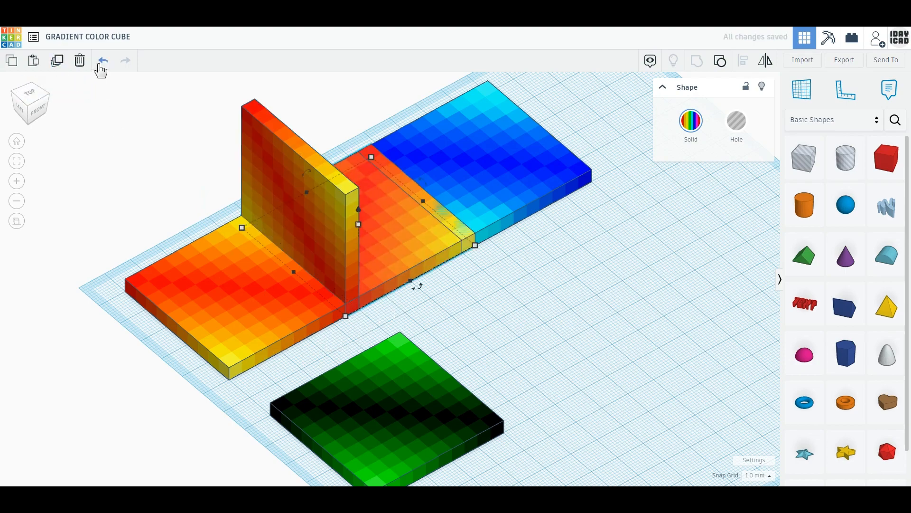
{"action": "left_click", "coordinate": [80, 60]}
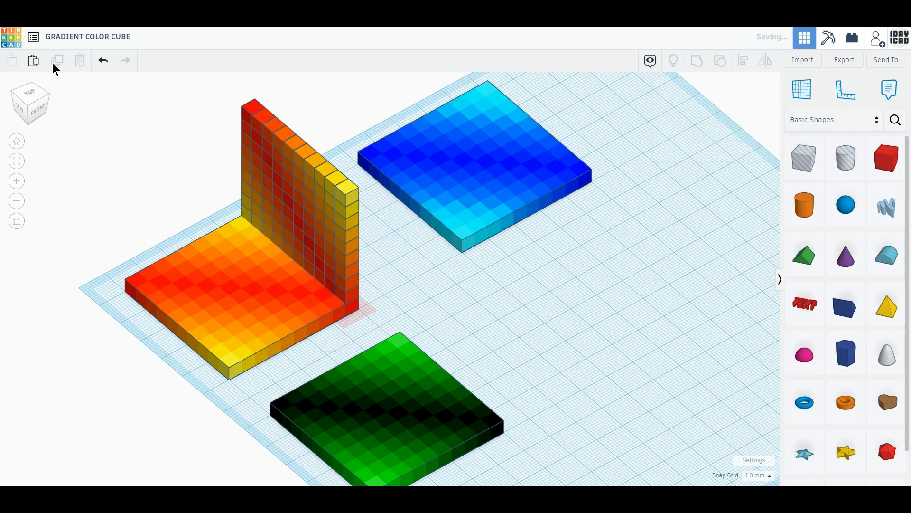
Duplicate the upright red-to-yellow panel, rotate the copy -90° about the vertical axis, and place it along the base's front-right edge
{"action": "left_click", "coordinate": [278, 195]}
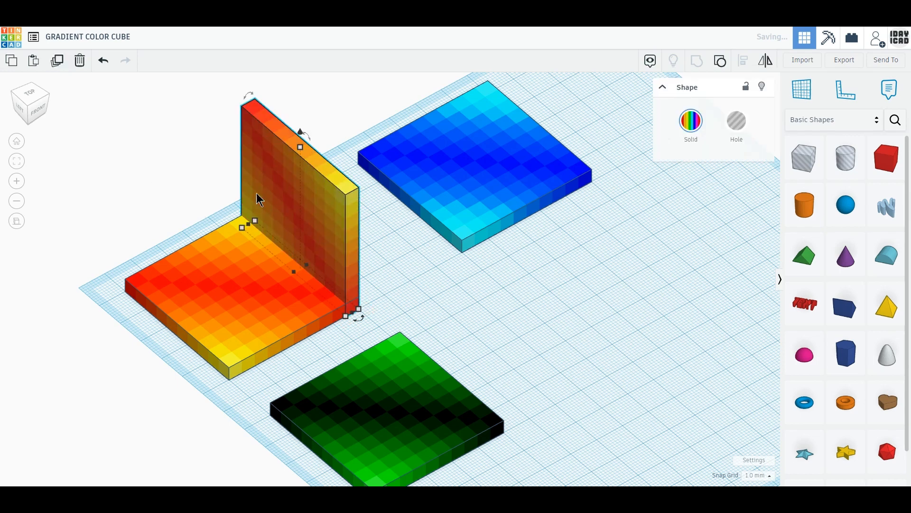
{"action": "left_click", "coordinate": [58, 61]}
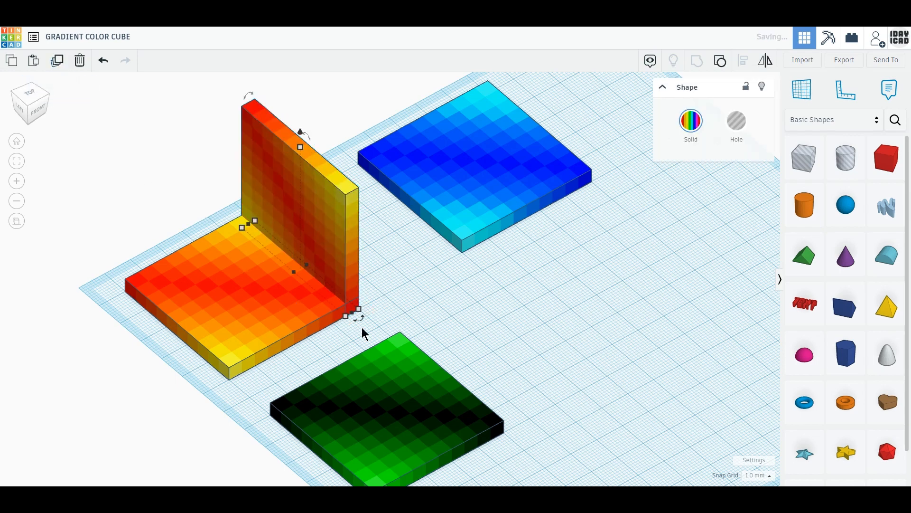
{"action": "left_click_drag", "start_coordinate": [359, 317], "coordinate": [362, 240]}
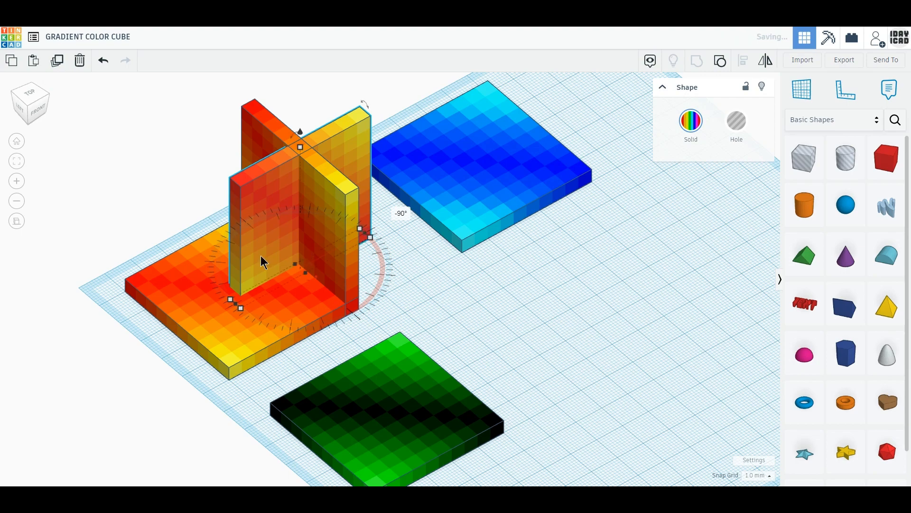
{"action": "left_click_drag", "start_coordinate": [238, 308], "coordinate": [251, 328]}
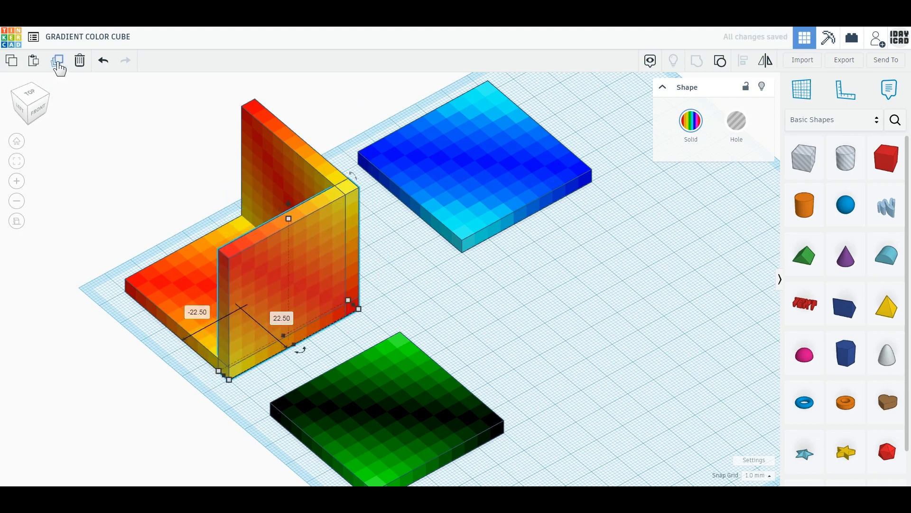
Duplicate the rotated red-to-yellow panel twice with the repeated rotation and move the copies onto the two open edges of the base
{"action": "left_click", "coordinate": [57, 61]}
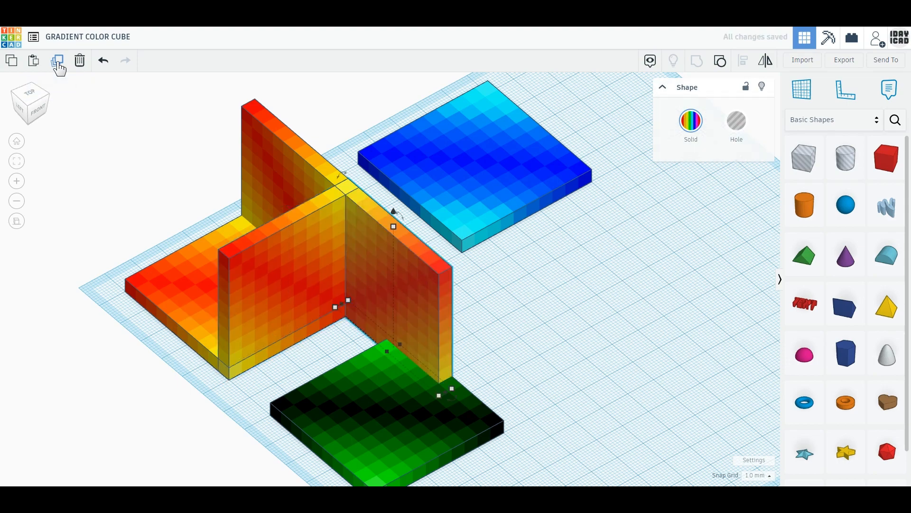
{"action": "left_click_drag", "start_coordinate": [433, 335], "coordinate": [225, 317]}
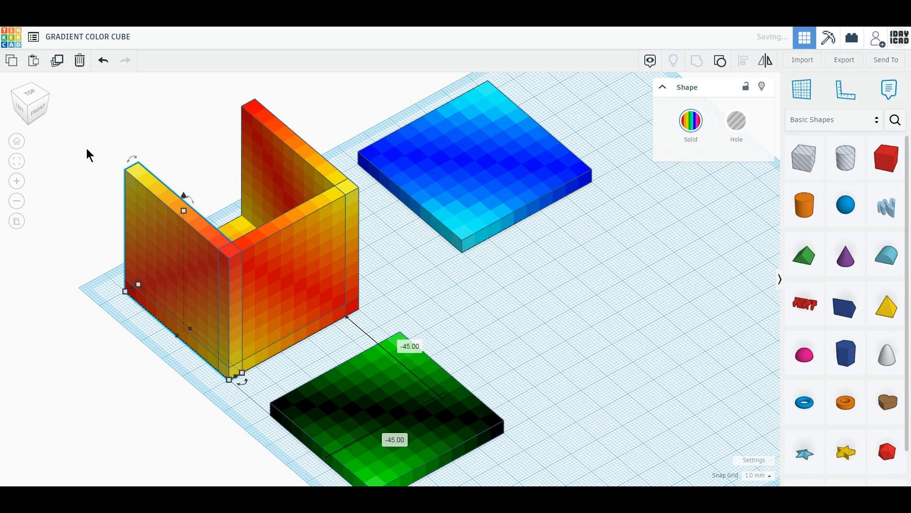
{"action": "left_click", "coordinate": [58, 61]}
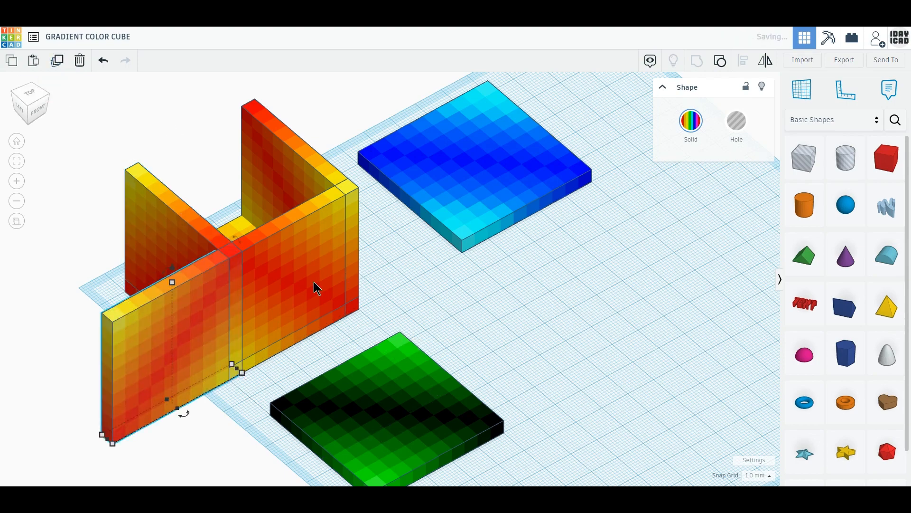
{"action": "left_click_drag", "start_coordinate": [149, 361], "coordinate": [169, 223]}
{"action": "right_click_drag", "start_coordinate": [169, 231], "coordinate": [170, 239]}
Duplicate the red-to-yellow base square, raise the copy 45 mm as the lid, and rotate it a quarter turn to match the wall colors
{"action": "left_click", "coordinate": [244, 234]}
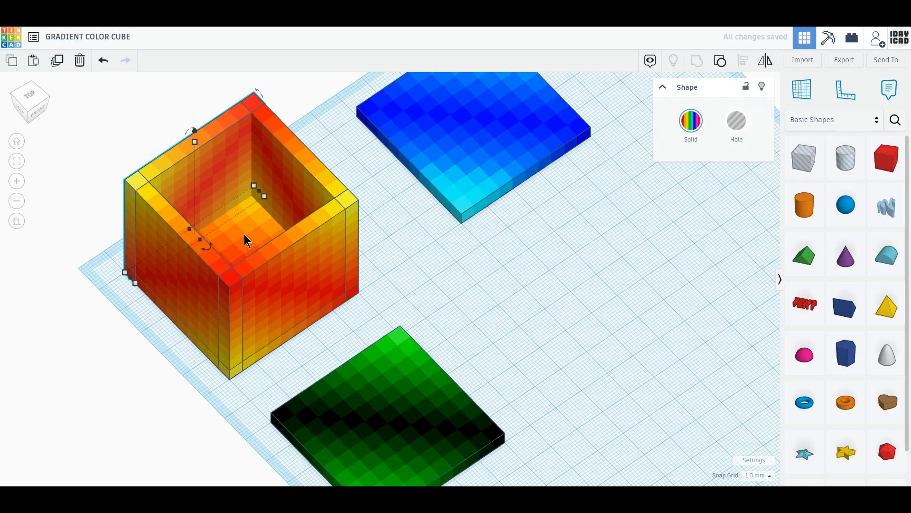
{"action": "left_click", "coordinate": [64, 67]}
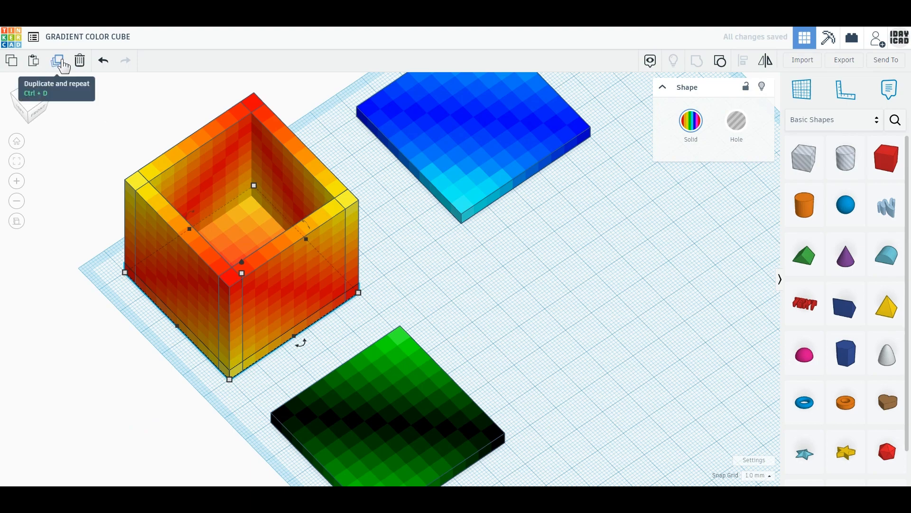
{"action": "left_click_drag", "start_coordinate": [243, 261], "coordinate": [238, 178]}
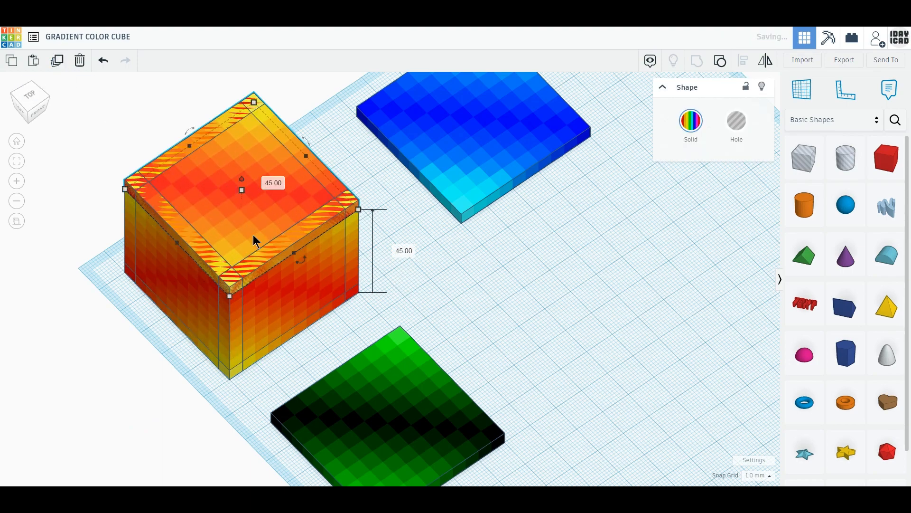
{"action": "left_click_drag", "start_coordinate": [302, 267], "coordinate": [169, 243]}
Group the six red-to-yellow faces into one cube
{"action": "left_click_drag", "start_coordinate": [144, 142], "coordinate": [143, 141]}
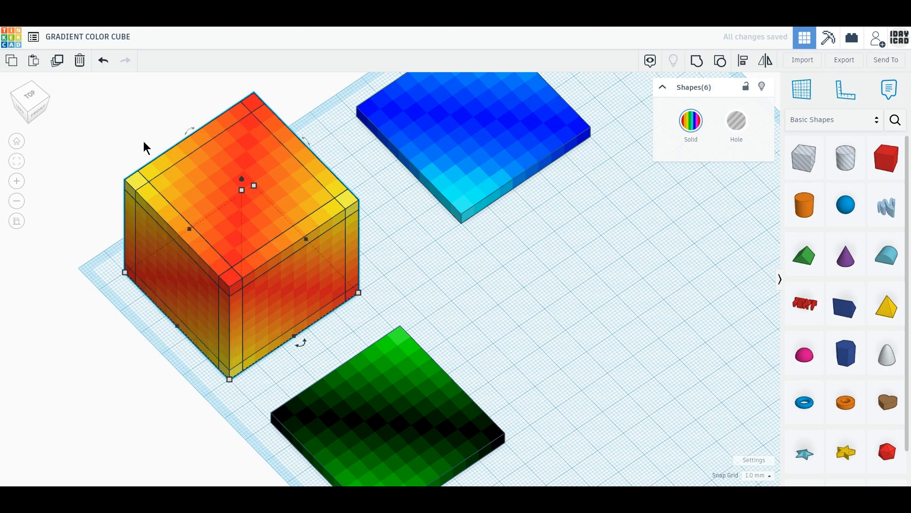
{"action": "left_click", "coordinate": [696, 63]}
{"action": "left_click", "coordinate": [639, 263]}
Stand an upright copy of the blue-to-cyan square at height 0 along the back-right edge of the original square
{"action": "middle_click_drag", "start_coordinate": [585, 237], "coordinate": [504, 374]}
{"action": "double_click", "coordinate": [437, 282]}
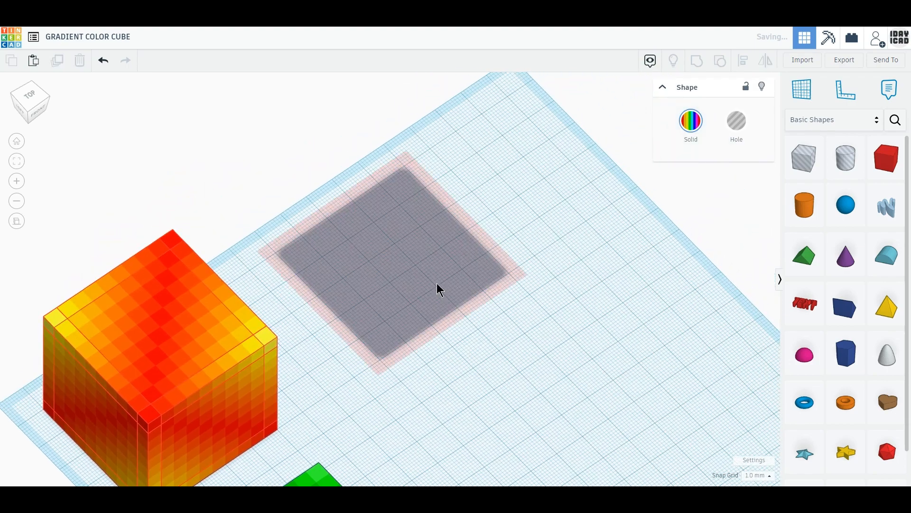
{"action": "left_click", "coordinate": [475, 304]}
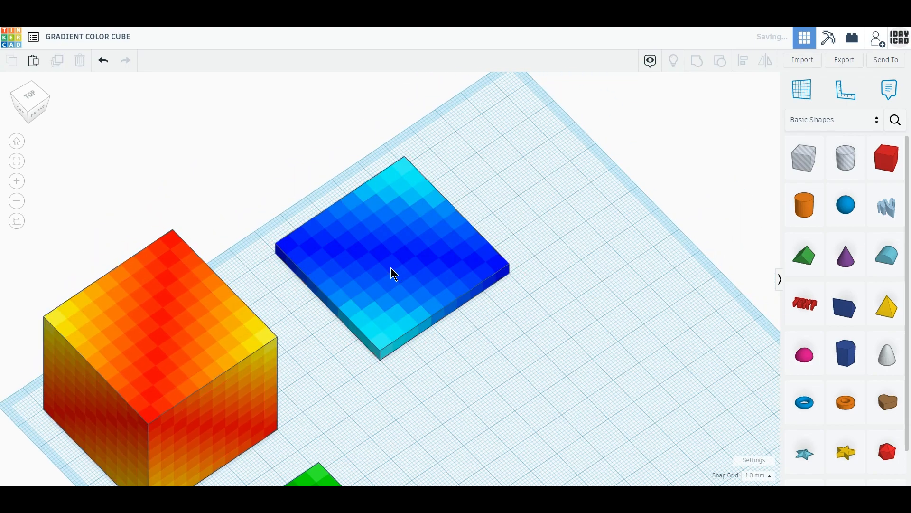
{"action": "left_click", "coordinate": [392, 267]}
{"action": "left_click", "coordinate": [58, 61]}
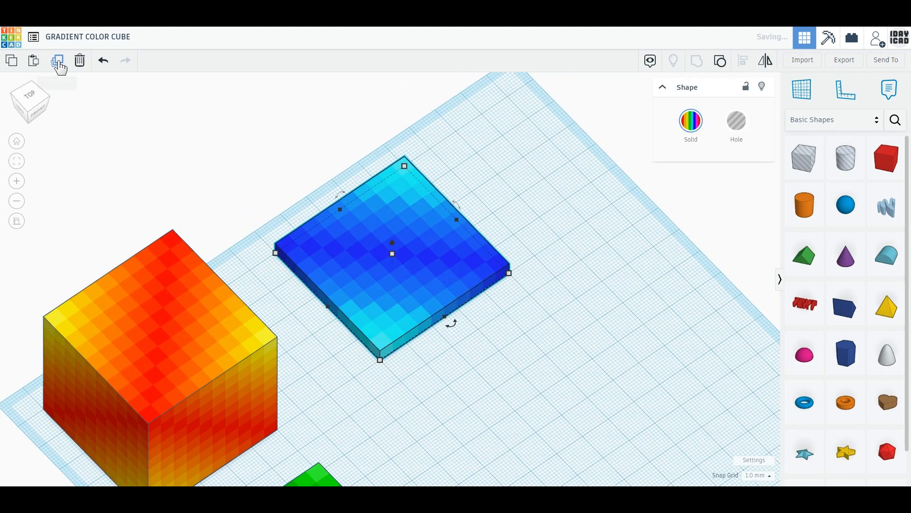
{"action": "left_click_drag", "start_coordinate": [341, 195], "coordinate": [392, 204]}
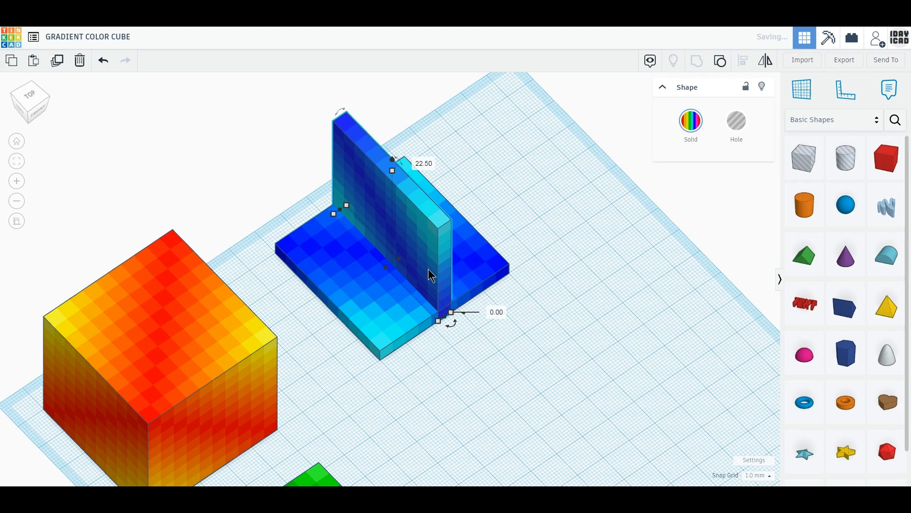
{"action": "left_click_drag", "start_coordinate": [428, 268], "coordinate": [485, 230]}
{"action": "left_click", "coordinate": [585, 279]}
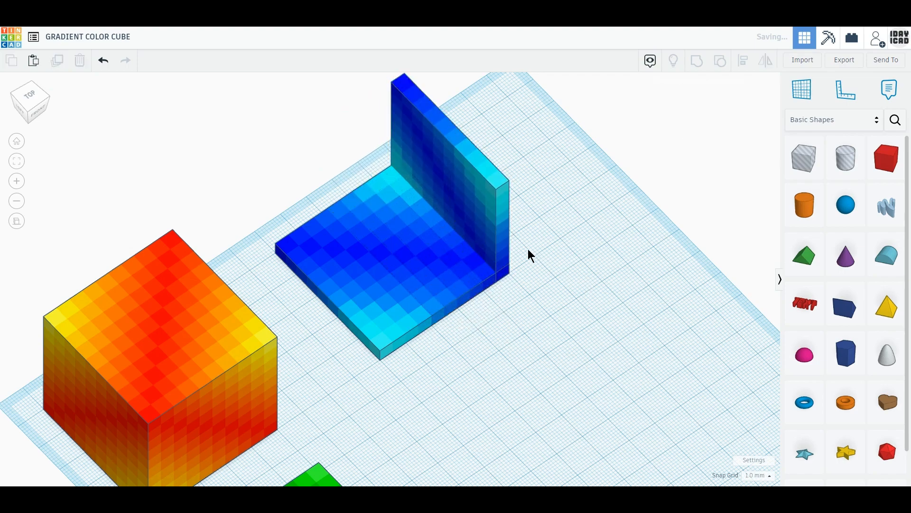
Duplicate the upright blue-to-cyan panel, rotate the copy -90° about the vertical axis, and place it along the base's front-right edge
{"action": "left_click", "coordinate": [494, 234]}
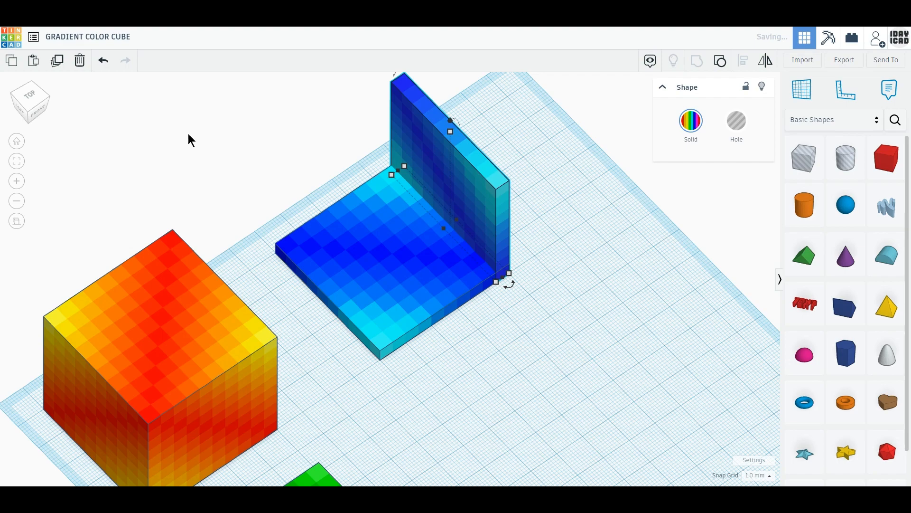
{"action": "left_click", "coordinate": [56, 62]}
{"action": "mouse_move", "coordinate": [508, 285]}
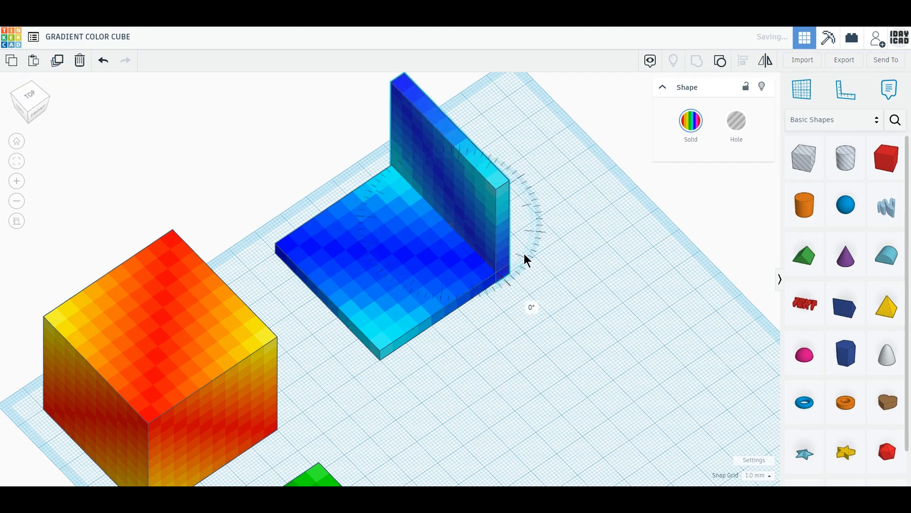
{"action": "left_click_drag", "start_coordinate": [524, 258], "coordinate": [498, 187]}
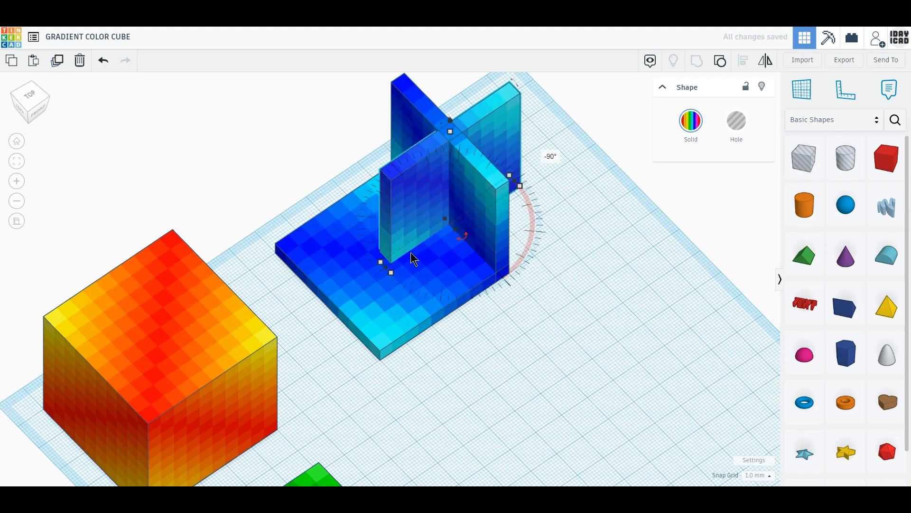
{"action": "left_click_drag", "start_coordinate": [411, 258], "coordinate": [414, 292]}
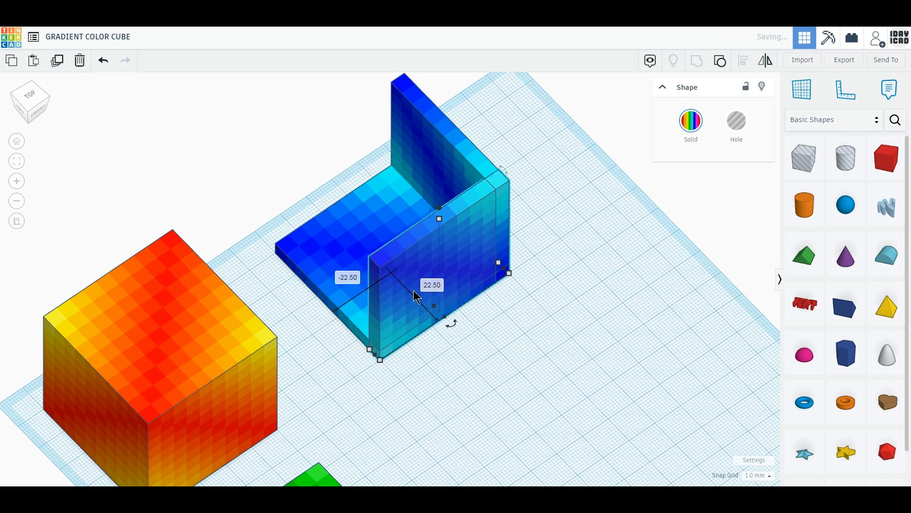
Duplicate the rotated blue-to-cyan panel twice with the repeated rotation and move each copy -45 mm in both directions onto the open base edges
{"action": "left_click", "coordinate": [58, 69]}
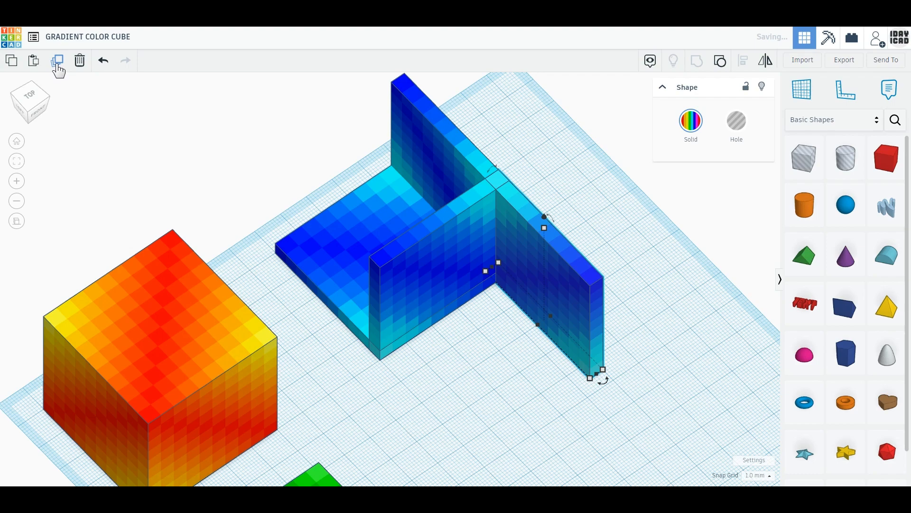
{"action": "left_click", "coordinate": [58, 69]}
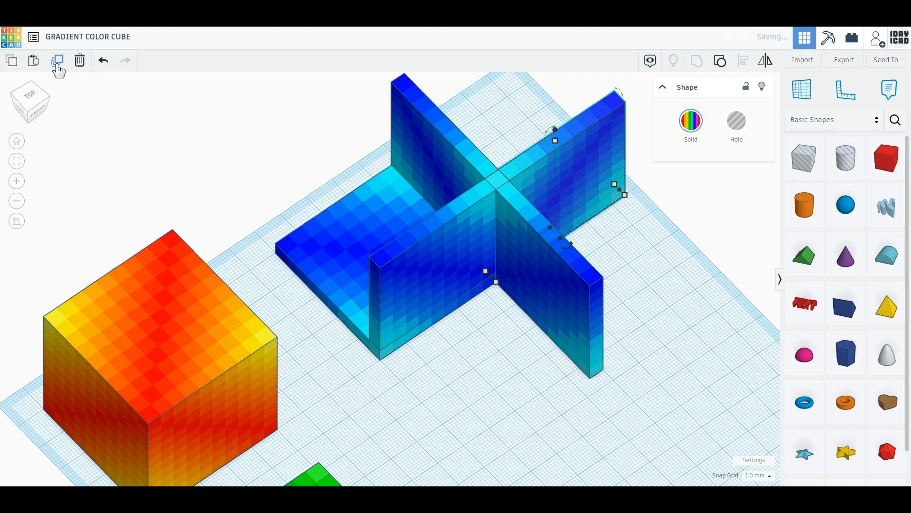
{"action": "left_click", "coordinate": [612, 289]}
{"action": "left_click_drag", "start_coordinate": [544, 311], "coordinate": [377, 291]}
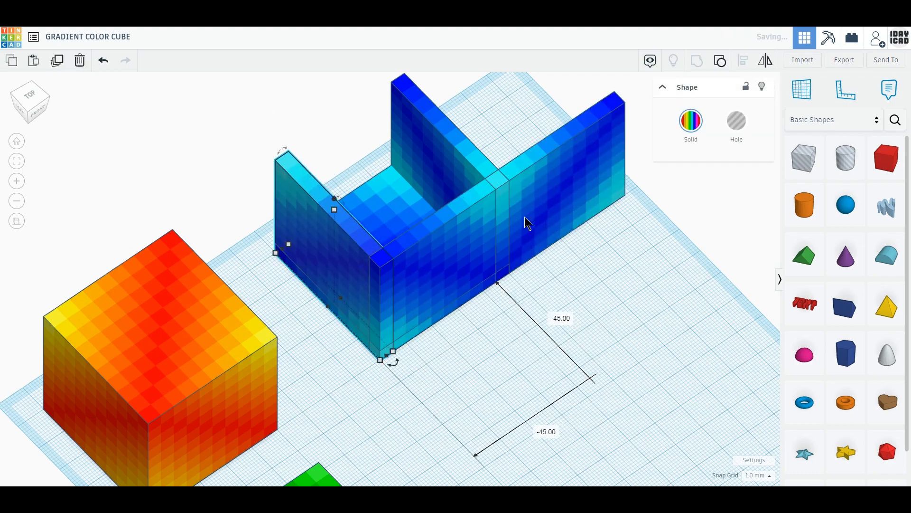
{"action": "left_click_drag", "start_coordinate": [567, 202], "coordinate": [363, 184]}
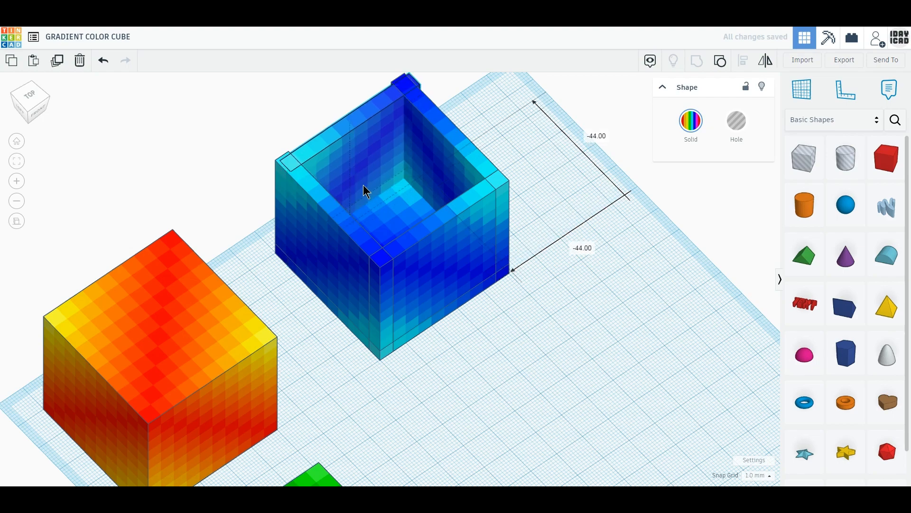
Duplicate the blue-to-cyan base square, raise the copy 45 mm as the lid, and rotate it a quarter turn to match the wall colors
{"action": "left_click", "coordinate": [408, 206]}
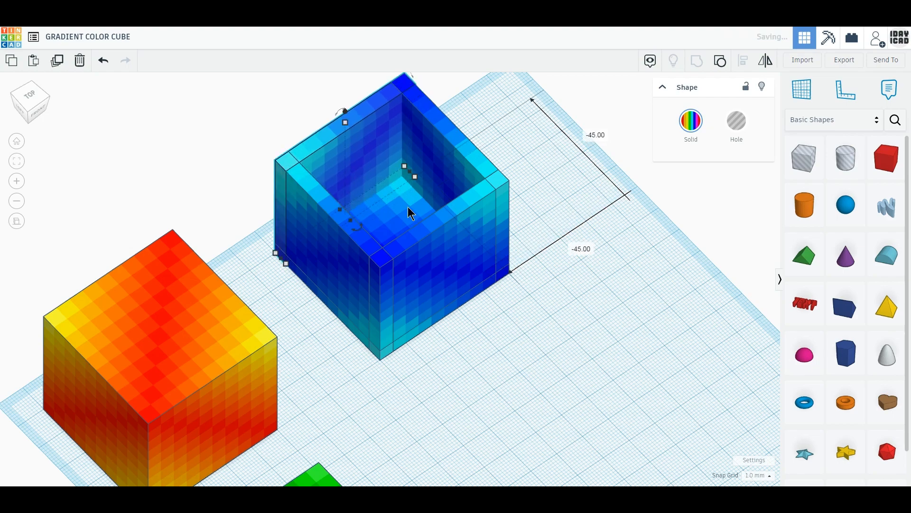
{"action": "left_click", "coordinate": [57, 60]}
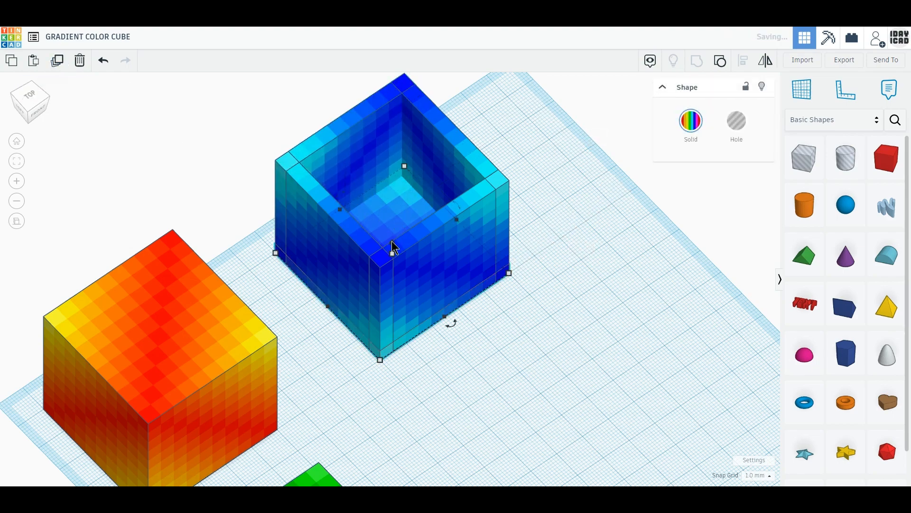
{"action": "left_click_drag", "start_coordinate": [392, 242], "coordinate": [387, 160]}
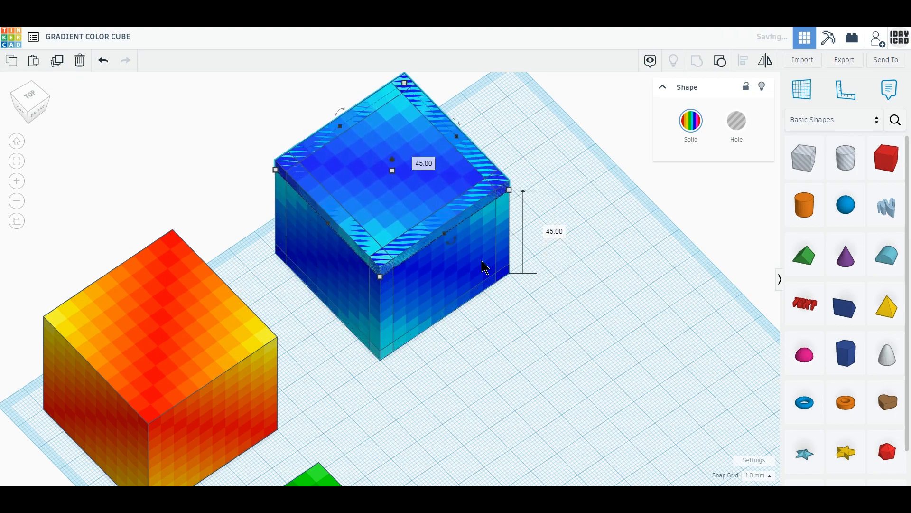
{"action": "left_click_drag", "start_coordinate": [453, 241], "coordinate": [332, 216]}
Group the six blue-to-cyan faces into one cube
{"action": "left_click_drag", "start_coordinate": [525, 304], "coordinate": [293, 119]}
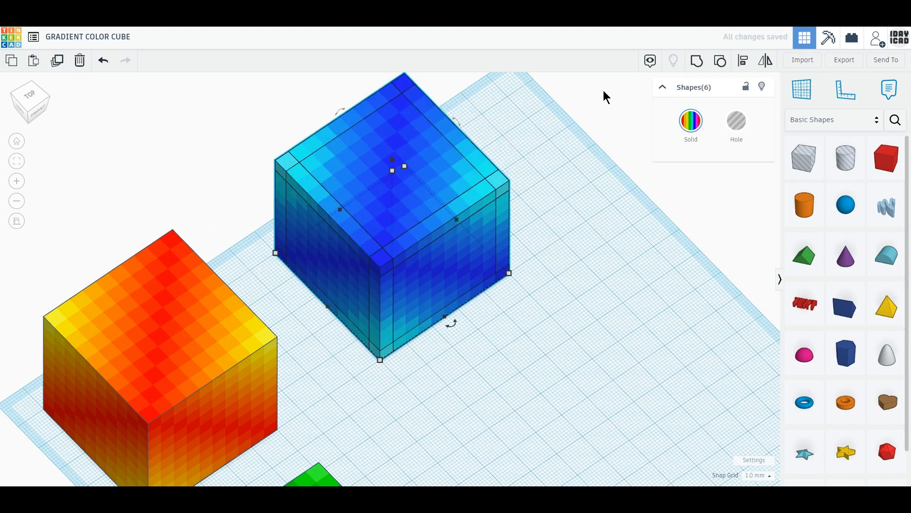
{"action": "left_click", "coordinate": [698, 62]}
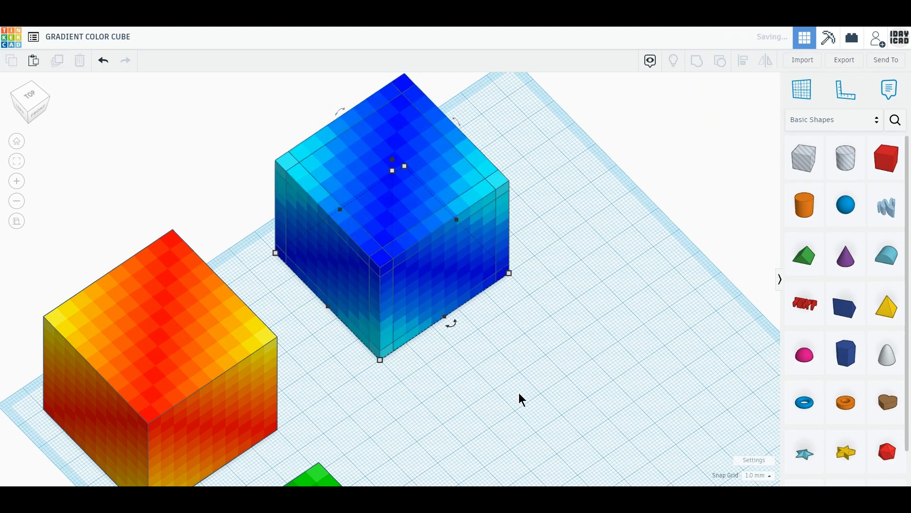
{"action": "middle_click_drag", "start_coordinate": [531, 393], "coordinate": [528, 146]}
{"action": "left_click", "coordinate": [538, 252]}
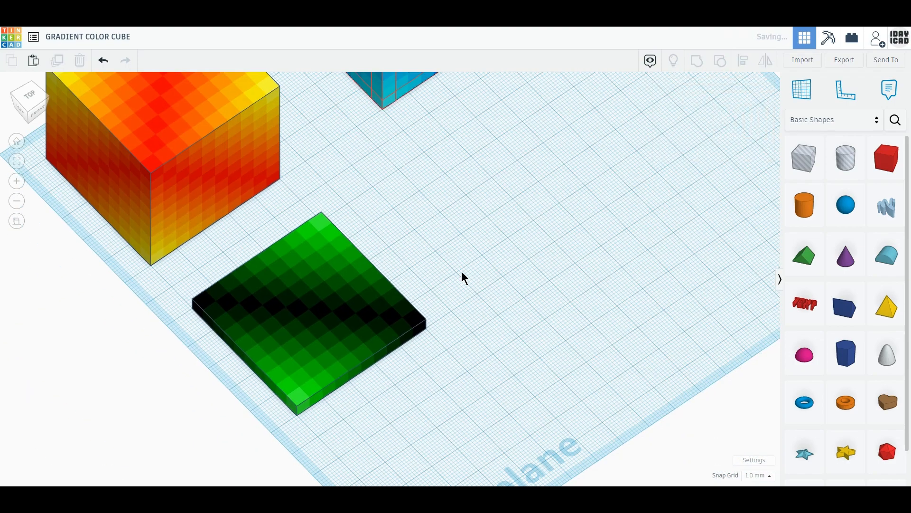
Duplicate the black-to-green base panel, stand the copy upright, raise it onto the workplane, and move it 22.50 mm to the base's back-right edge
{"action": "left_click", "coordinate": [341, 298]}
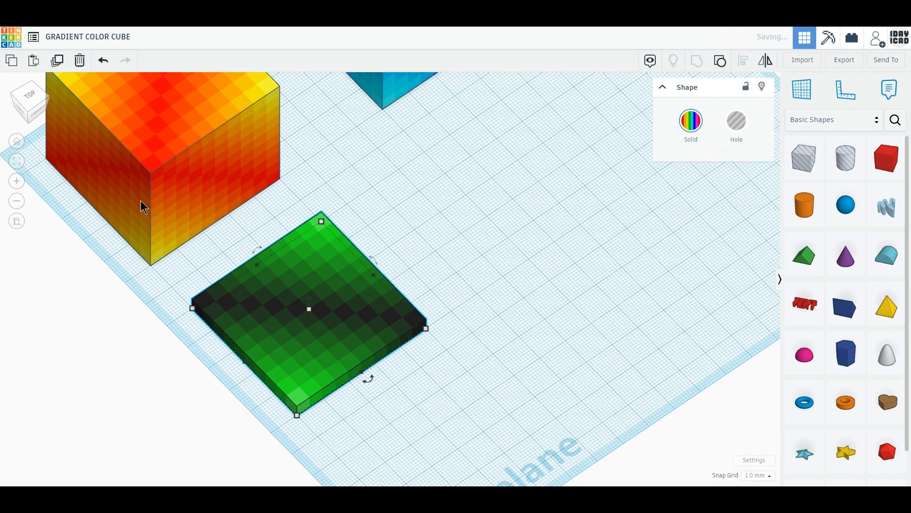
{"action": "left_click", "coordinate": [58, 68]}
{"action": "left_click_drag", "start_coordinate": [257, 249], "coordinate": [310, 246]}
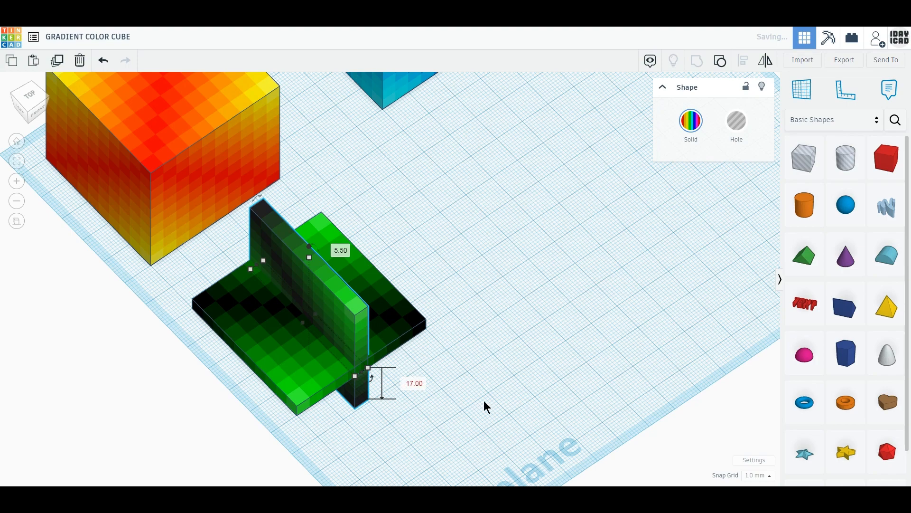
{"action": "key", "text": "d"}
{"action": "left_click_drag", "start_coordinate": [361, 349], "coordinate": [415, 302]}
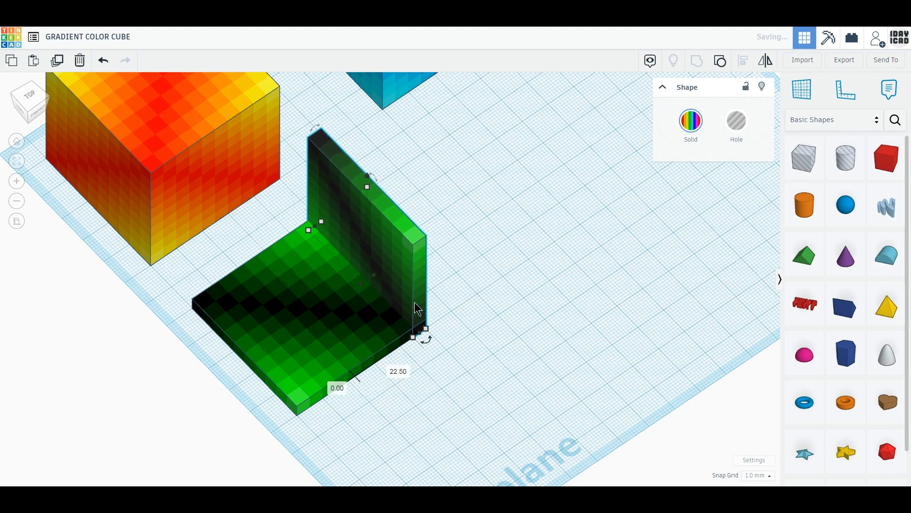
Duplicate the upright black-to-green panel, rotate the copy a quarter turn about the vertical axis, and place it along the base's front-right edge
{"action": "left_click", "coordinate": [57, 60]}
{"action": "left_click", "coordinate": [99, 63]}
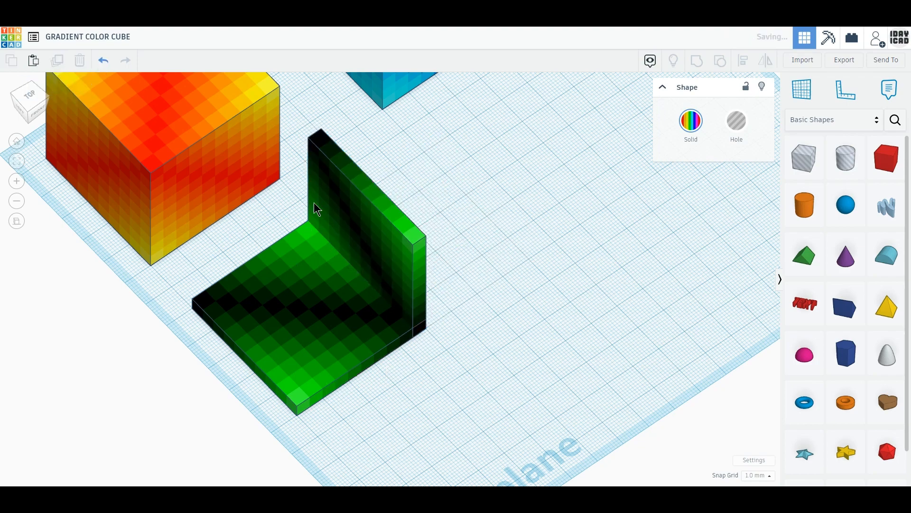
{"action": "left_click", "coordinate": [392, 277]}
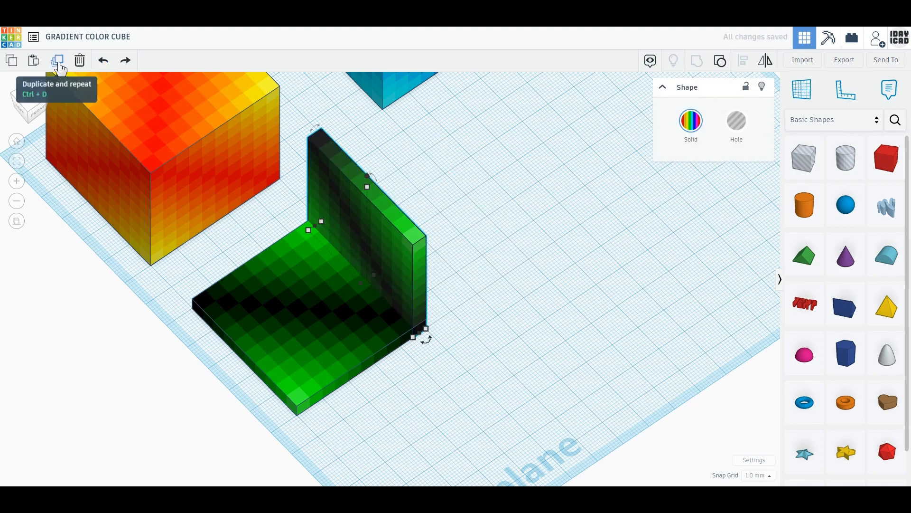
{"action": "left_click", "coordinate": [57, 61]}
{"action": "left_click_drag", "start_coordinate": [426, 340], "coordinate": [412, 240]}
{"action": "left_click_drag", "start_coordinate": [410, 198], "coordinate": [406, 269]}
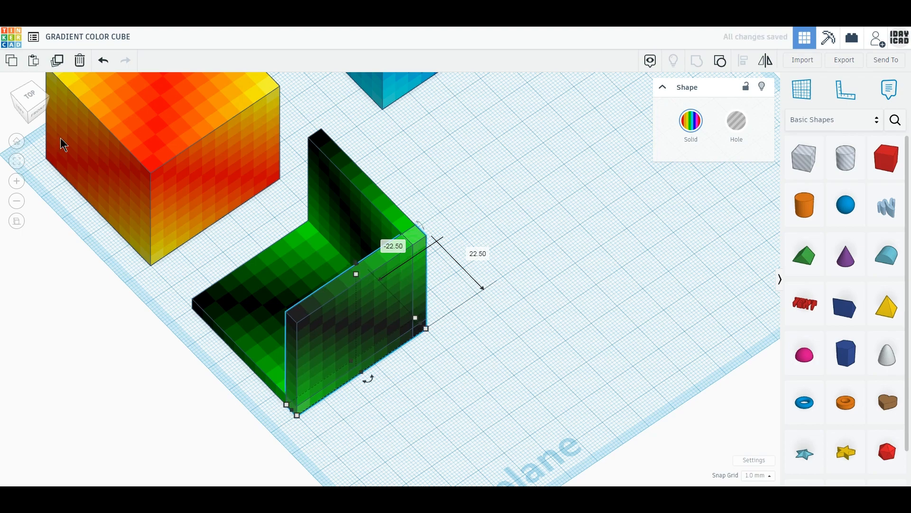
Duplicate the rotated black-to-green panel twice with the repeated rotation and move each copy -45 mm in both directions onto the open base edges
{"action": "left_click", "coordinate": [57, 61]}
{"action": "left_click", "coordinate": [495, 260]}
{"action": "left_click_drag", "start_coordinate": [495, 254], "coordinate": [296, 235]}
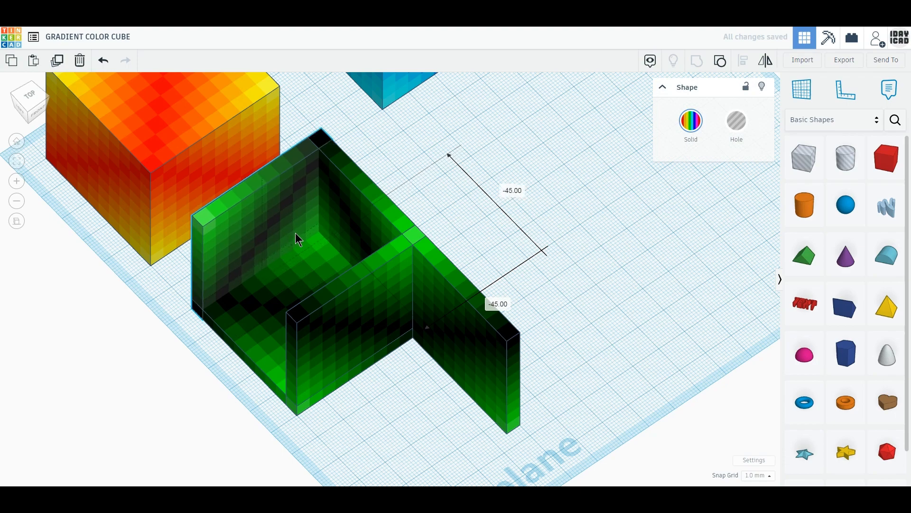
{"action": "left_click_drag", "start_coordinate": [455, 358], "coordinate": [270, 348]}
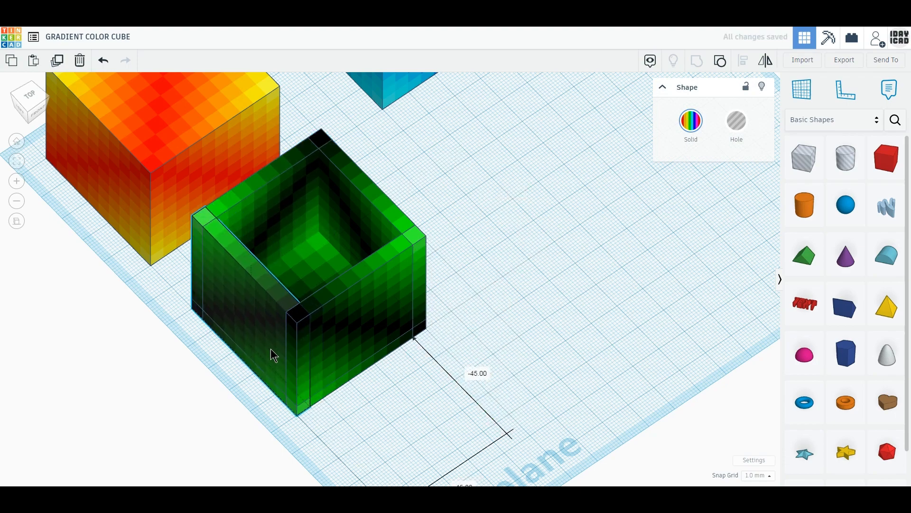
Duplicate the black-to-green base, raise the copy 45 mm as the lid, and rotate it a quarter turn to match the wall colors
{"action": "left_click", "coordinate": [317, 269]}
{"action": "left_click", "coordinate": [57, 60]}
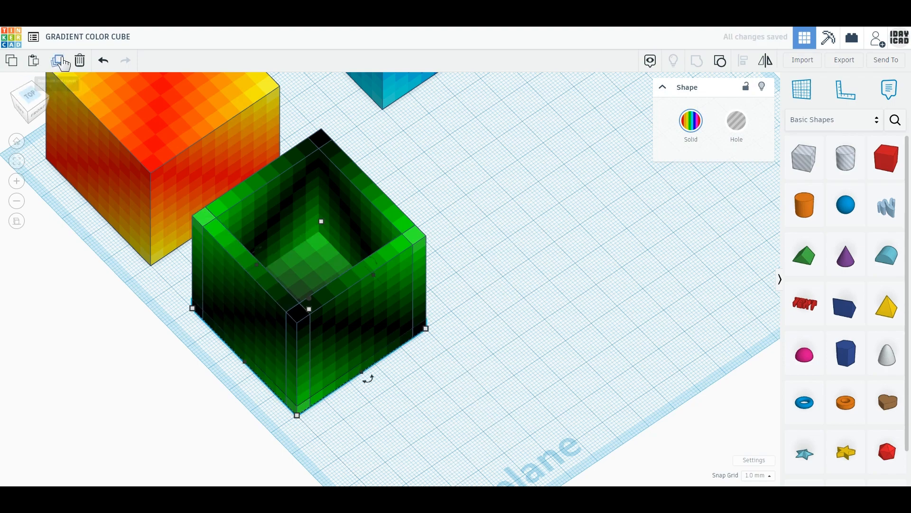
{"action": "left_click_drag", "start_coordinate": [308, 297], "coordinate": [309, 215]}
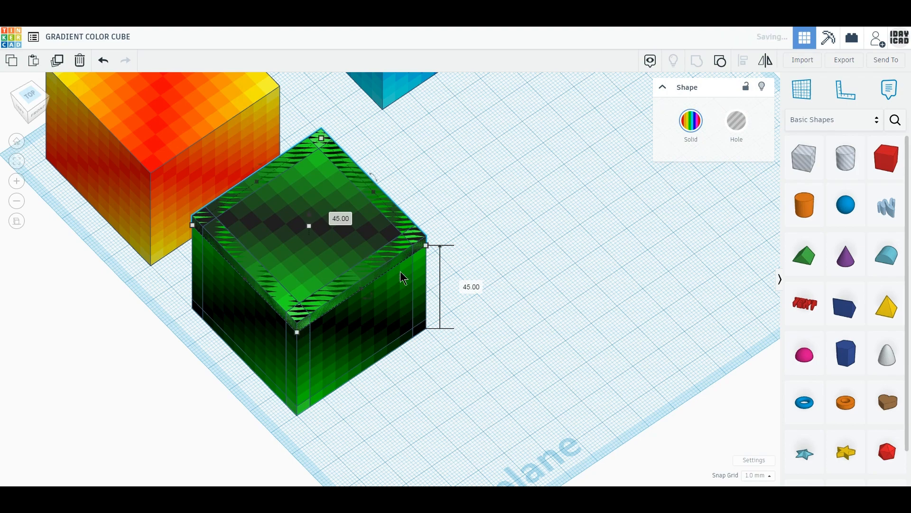
{"action": "left_click_drag", "start_coordinate": [369, 296], "coordinate": [255, 276]}
Group the six black-to-green faces into one cube
{"action": "right_click_drag", "start_coordinate": [286, 423], "coordinate": [514, 449]}
{"action": "left_click_drag", "start_coordinate": [514, 449], "coordinate": [287, 141]}
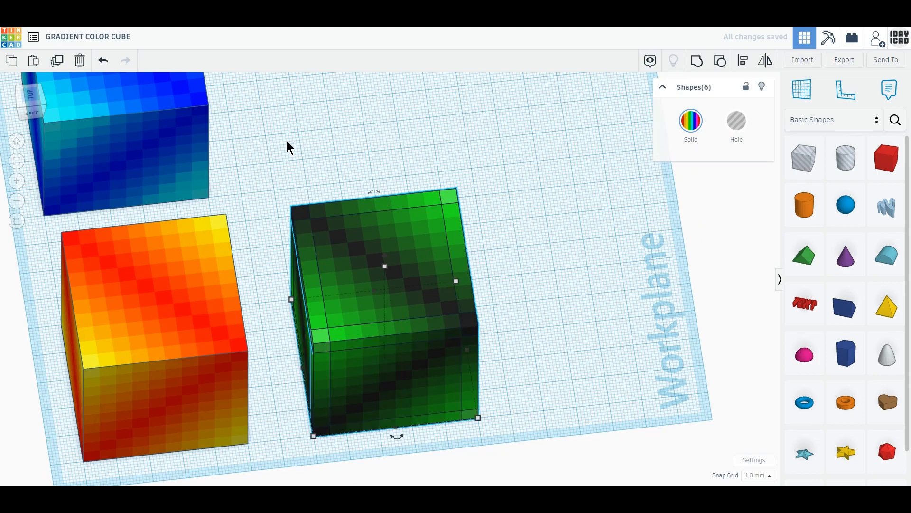
{"action": "left_click", "coordinate": [697, 62]}
{"action": "right_click_drag", "start_coordinate": [591, 347], "coordinate": [575, 336]}
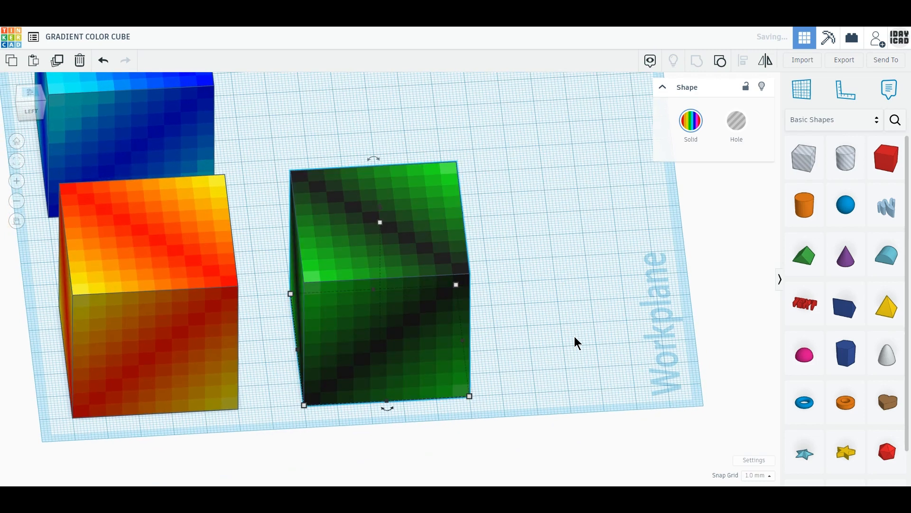
Rotate the black-to-green cube about the vertical axis so it stands diagonally with a bright green top corner pointing forward
{"action": "mouse_move", "coordinate": [385, 408]}
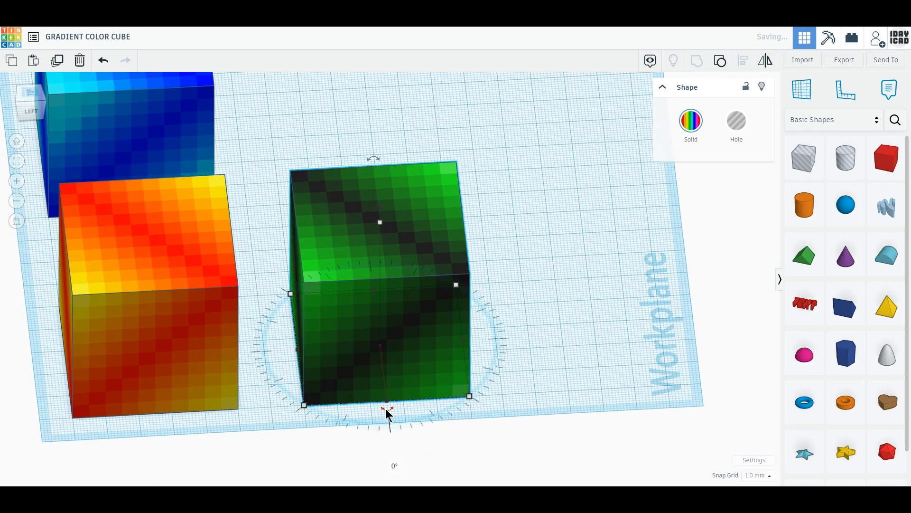
{"action": "left_click_drag", "start_coordinate": [386, 409], "coordinate": [451, 287]}
{"action": "mouse_move", "coordinate": [371, 136]}
{"action": "left_mouse_down"}
{"action": "mouse_move", "coordinate": [418, 147]}
{"action": "mouse_move", "coordinate": [461, 179]}
{"action": "mouse_move", "coordinate": [423, 150]}
{"action": "mouse_move", "coordinate": [383, 147]}
{"action": "left_mouse_up"}
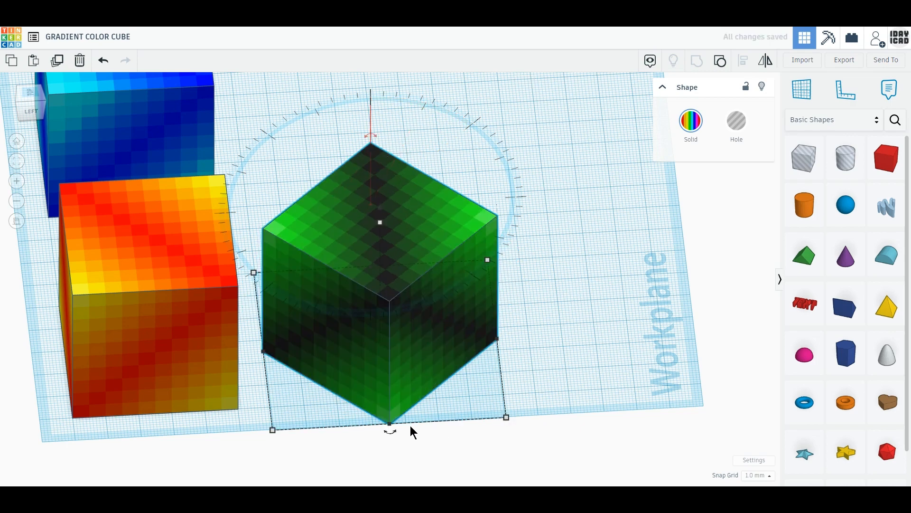
{"action": "left_click_drag", "start_coordinate": [373, 433], "coordinate": [402, 403]}
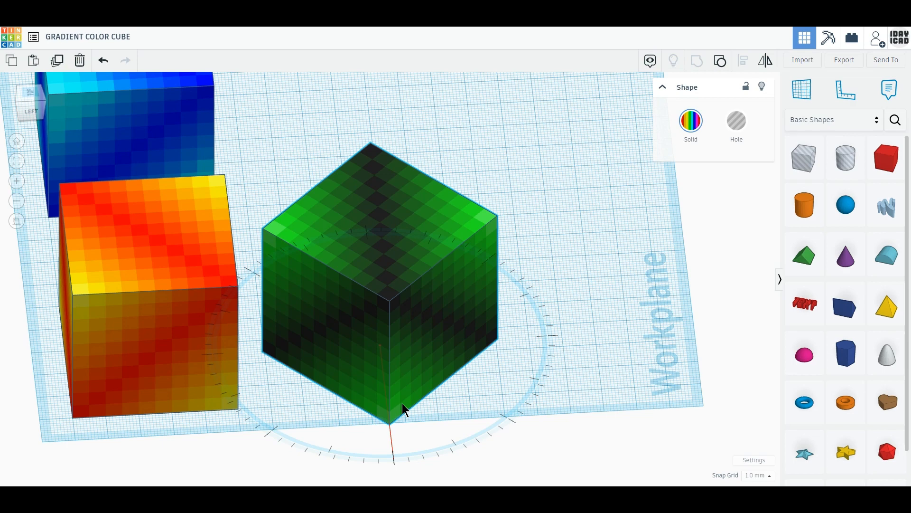
{"action": "left_click_drag", "start_coordinate": [427, 395], "coordinate": [503, 321]}
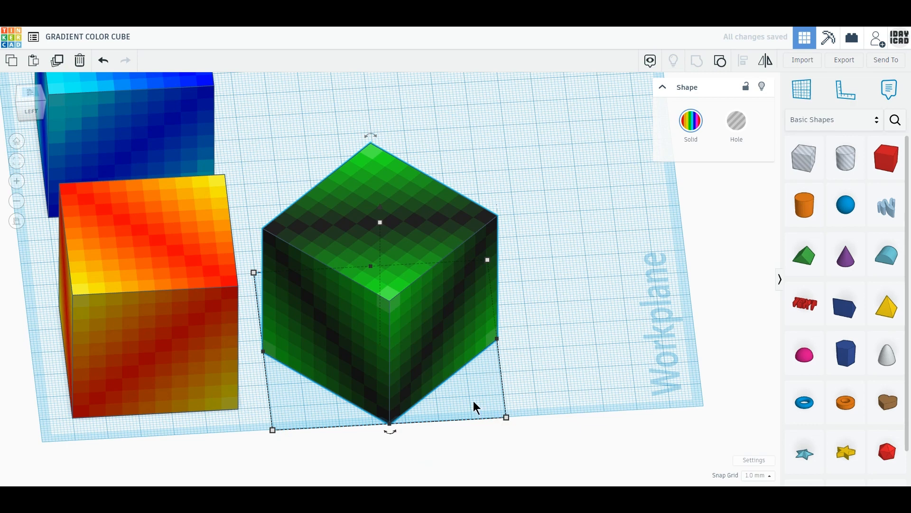
Tilt the black-to-green cube -90° onto its edge, raise it 10.36 mm onto the workplane, and turn it around about the vertical axis
{"action": "left_click_drag", "start_coordinate": [371, 135], "coordinate": [457, 238]}
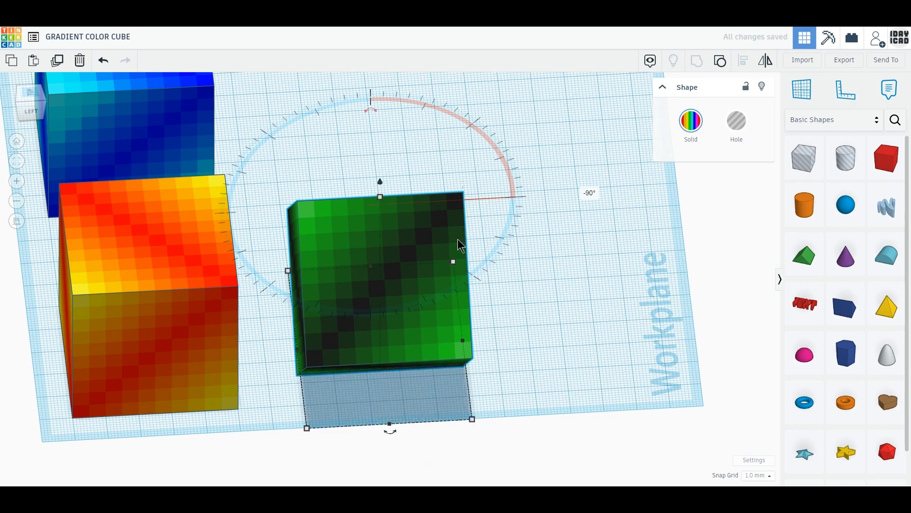
{"action": "left_click_drag", "start_coordinate": [381, 183], "coordinate": [379, 164]}
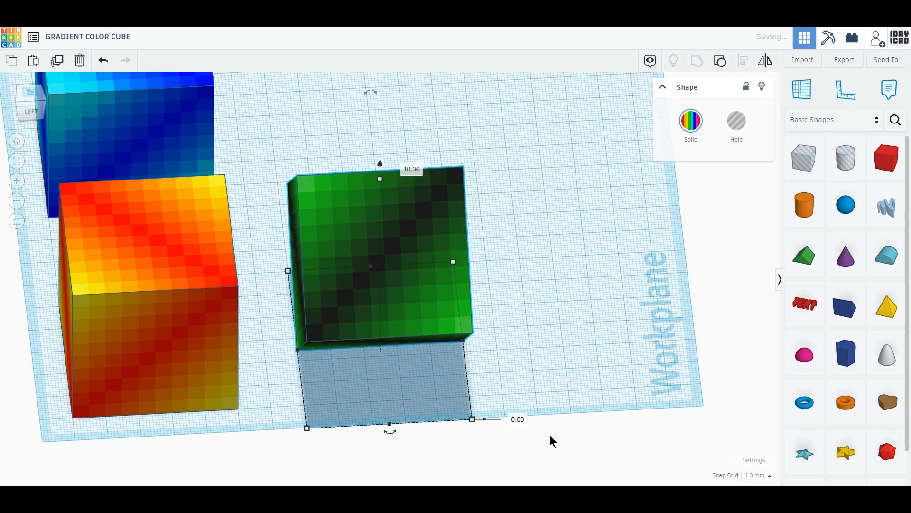
{"action": "left_click_drag", "start_coordinate": [391, 431], "coordinate": [181, 335]}
Rotate the red-to-yellow cube -45° about the vertical axis
{"action": "left_click", "coordinate": [177, 335]}
{"action": "left_click_drag", "start_coordinate": [153, 418], "coordinate": [65, 387]}
{"action": "left_click", "coordinate": [103, 62]}
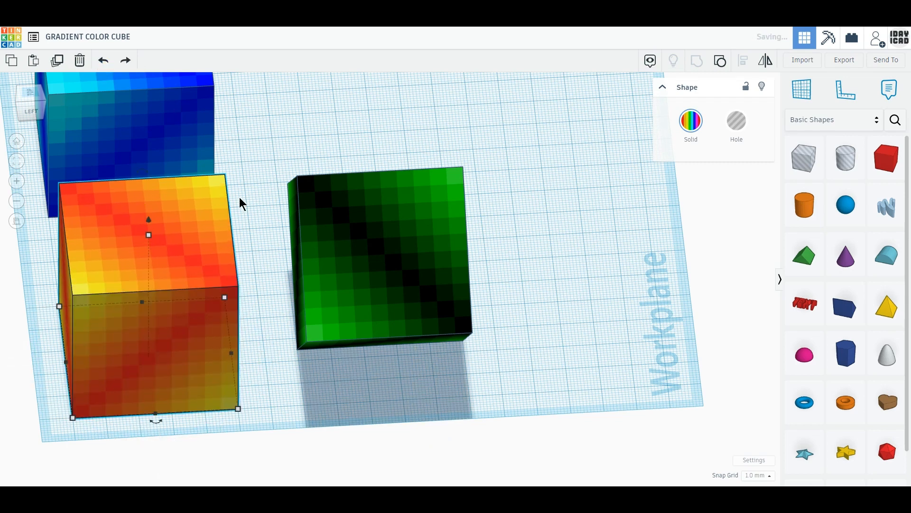
{"action": "middle_click_drag", "start_coordinate": [331, 198], "coordinate": [433, 186]}
{"action": "left_click_drag", "start_coordinate": [257, 410], "coordinate": [184, 389]}
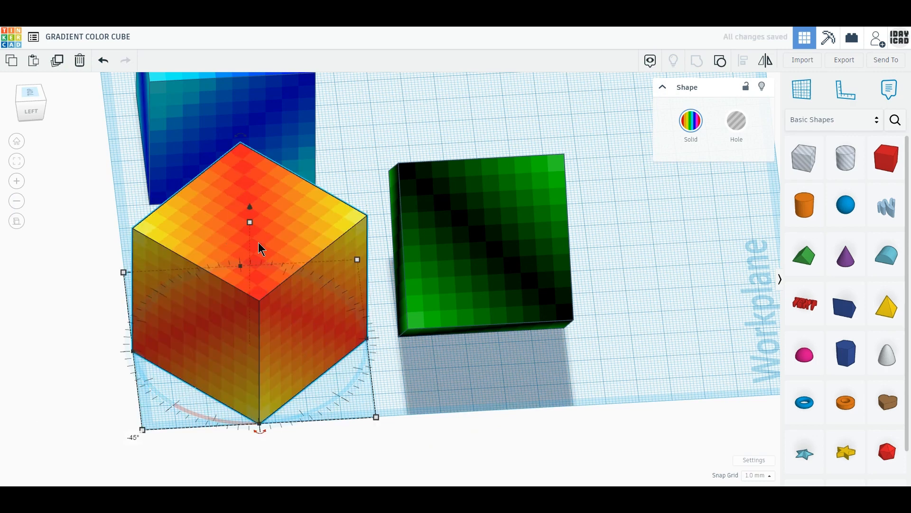
Tilt the red-to-yellow cube 90° onto its edge and raise it toward the workplane surface
{"action": "right_click_drag", "start_coordinate": [291, 325], "coordinate": [255, 350]}
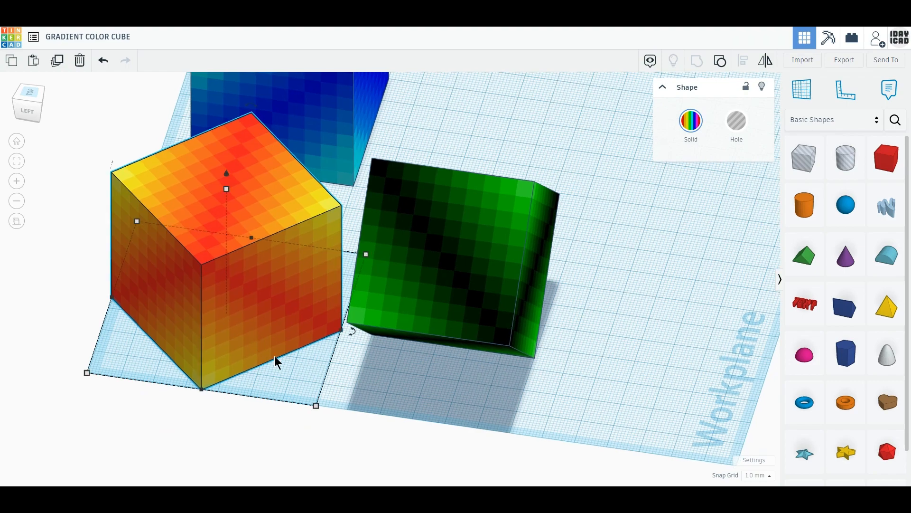
{"action": "middle_click_drag", "start_coordinate": [275, 355], "coordinate": [286, 371]}
{"action": "right_click_drag", "start_coordinate": [286, 344], "coordinate": [262, 336]}
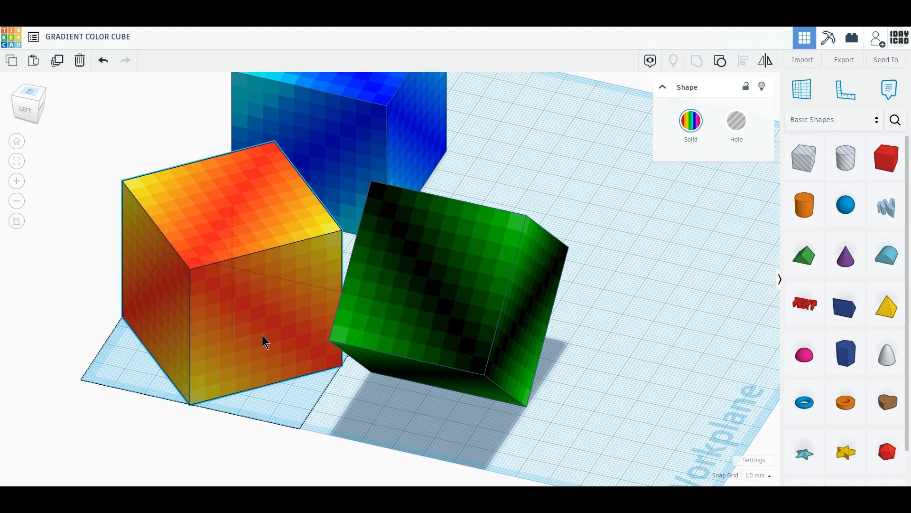
{"action": "left_click_drag", "start_coordinate": [274, 135], "coordinate": [340, 217]}
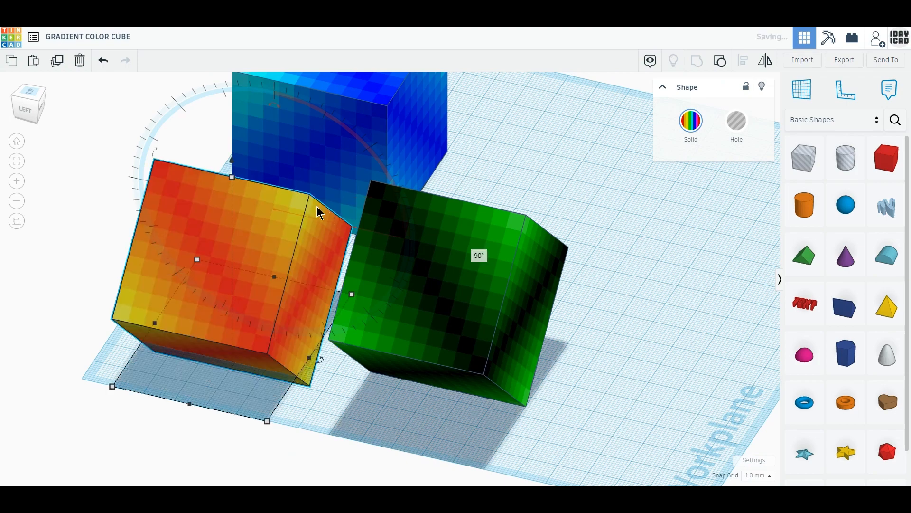
{"action": "left_click_drag", "start_coordinate": [232, 162], "coordinate": [232, 135]}
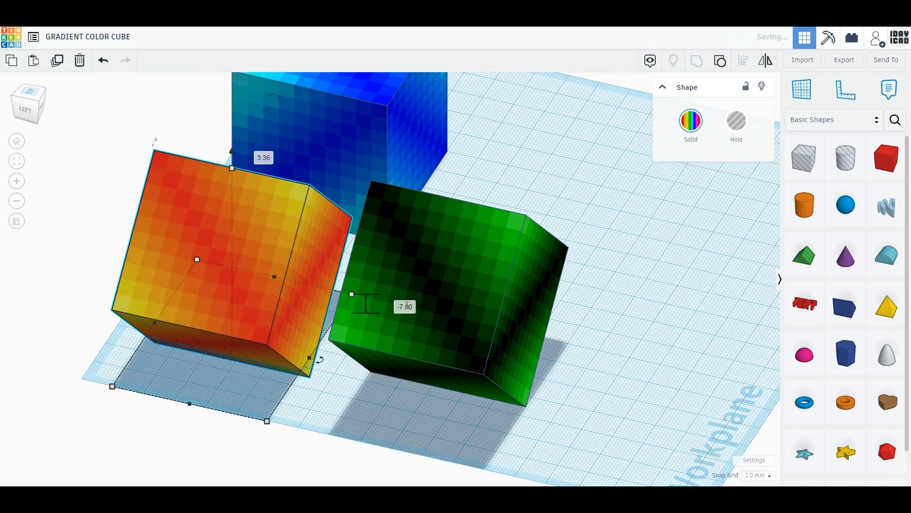
Rotate the blue-to-cyan cube -45° about the vertical axis
{"action": "right_click_drag", "start_coordinate": [638, 328], "coordinate": [431, 340]}
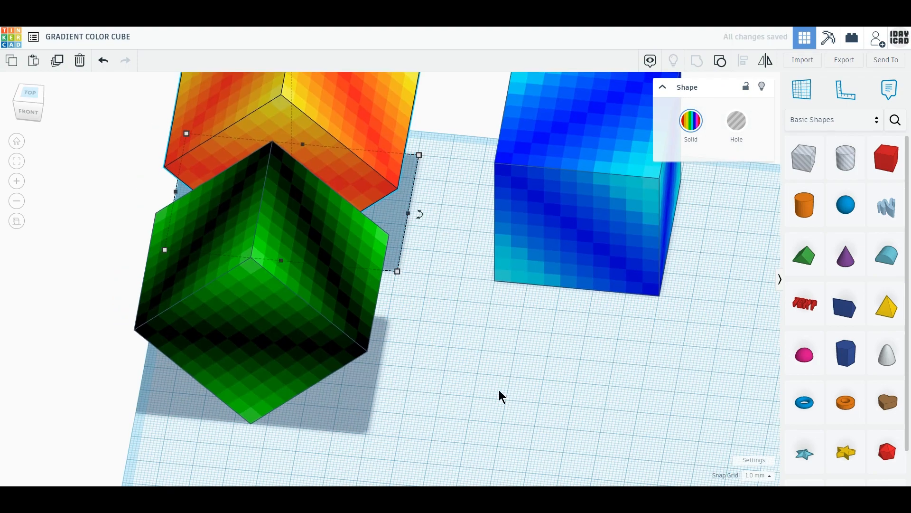
{"action": "middle_click_drag", "start_coordinate": [706, 362], "coordinate": [606, 405]}
{"action": "right_click_drag", "start_coordinate": [605, 406], "coordinate": [474, 397]}
{"action": "left_click", "coordinate": [550, 379]}
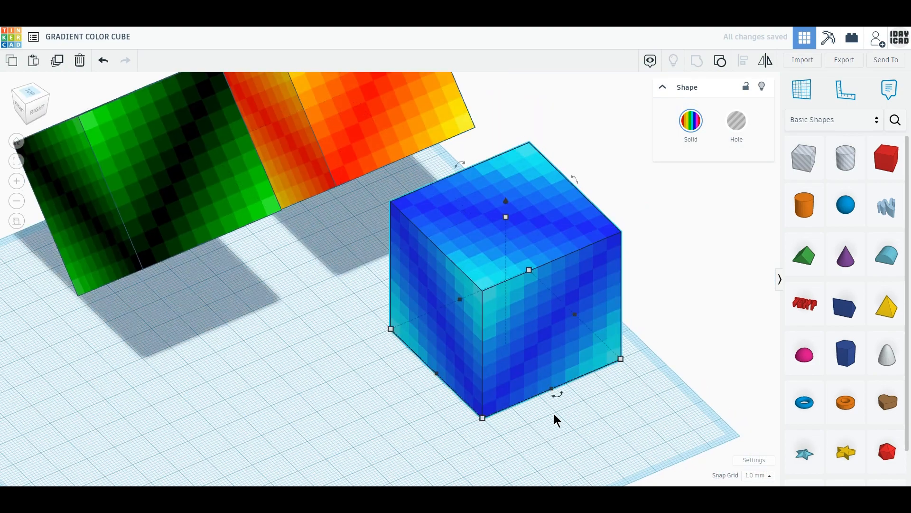
{"action": "left_click_drag", "start_coordinate": [547, 395], "coordinate": [502, 393]}
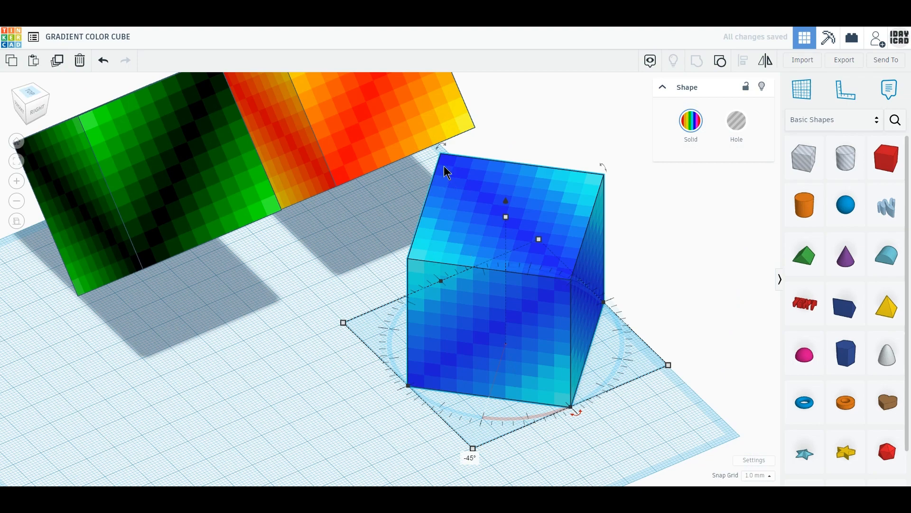
Tilt the blue-to-cyan cube 90° onto its edge and set its height above the workplane to 0
{"action": "left_click_drag", "start_coordinate": [421, 172], "coordinate": [450, 216]}
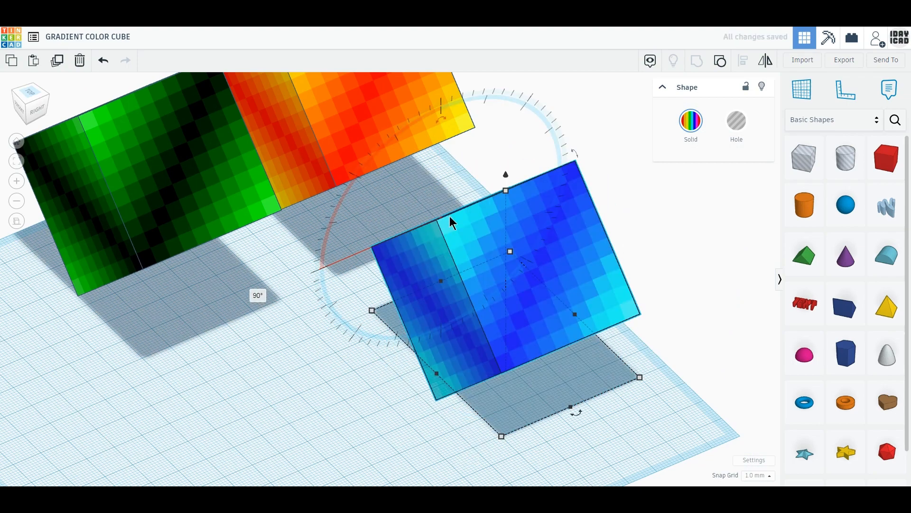
{"action": "left_click_drag", "start_coordinate": [508, 178], "coordinate": [508, 165]}
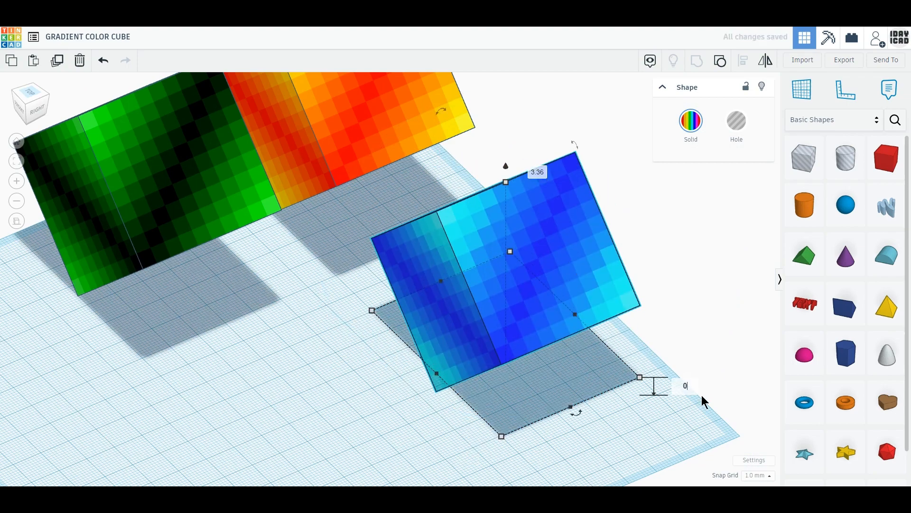
{"action": "key", "text": "Return"}
{"action": "left_click", "coordinate": [161, 289]}
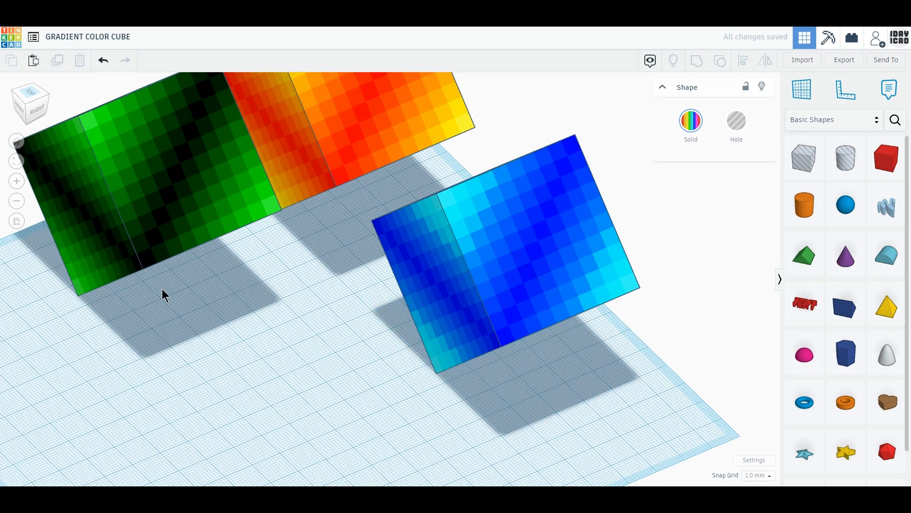
Switch to perspective view, center the black-to-green cube near the workplane's front, and place the blue-to-cyan cube at an angle behind its right side
{"action": "left_click", "coordinate": [17, 222]}
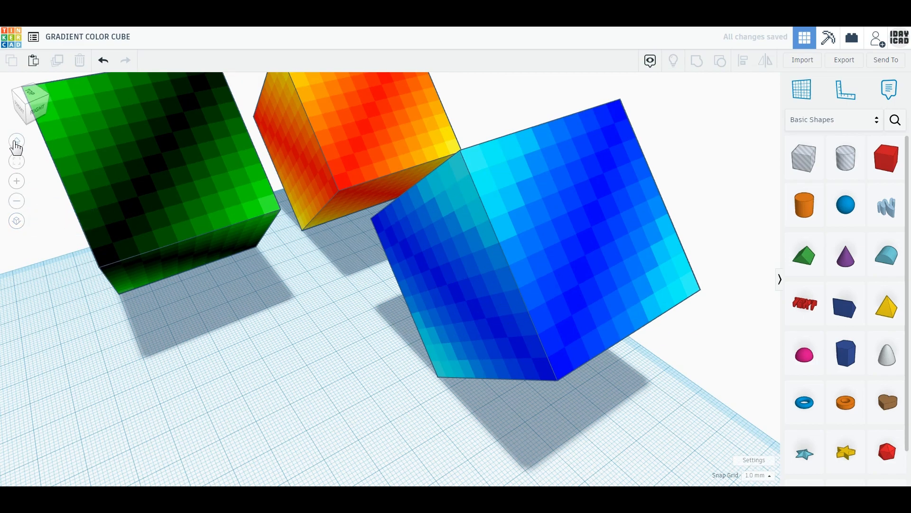
{"action": "left_click", "coordinate": [17, 145]}
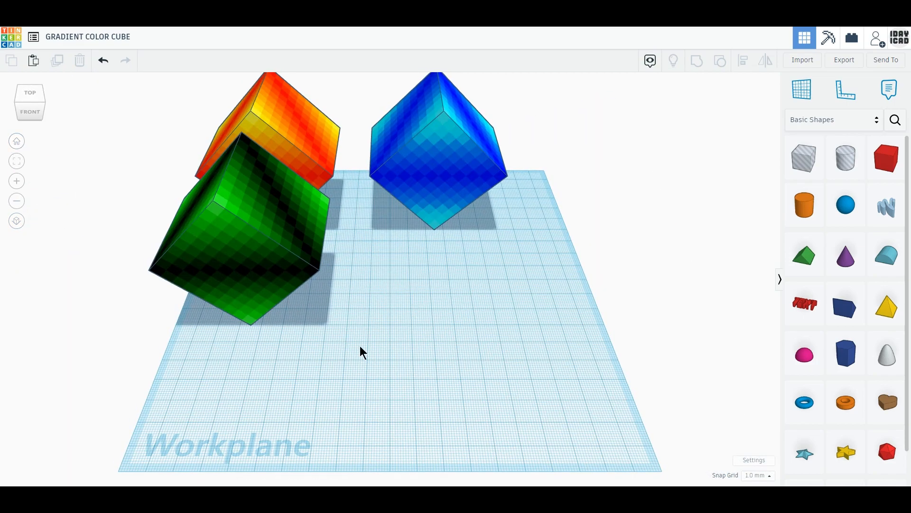
{"action": "left_click_drag", "start_coordinate": [266, 264], "coordinate": [404, 353]}
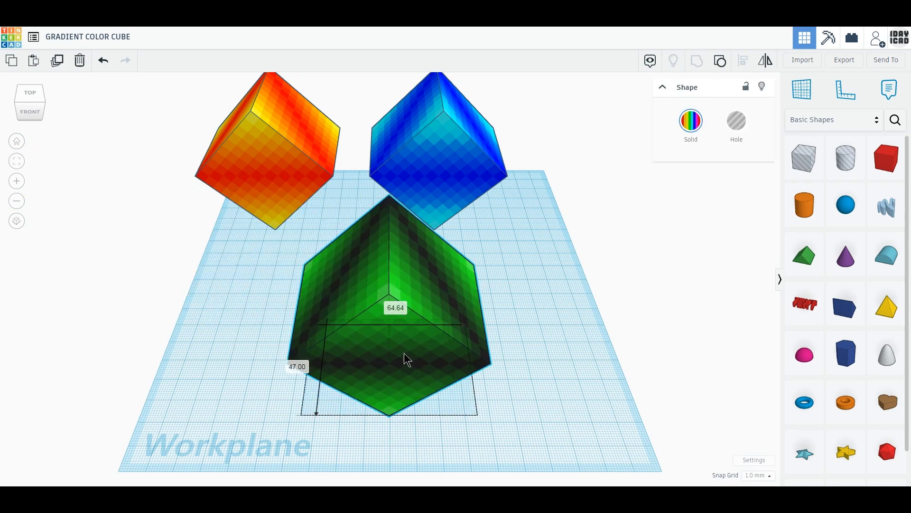
{"action": "left_click_drag", "start_coordinate": [441, 189], "coordinate": [575, 303]}
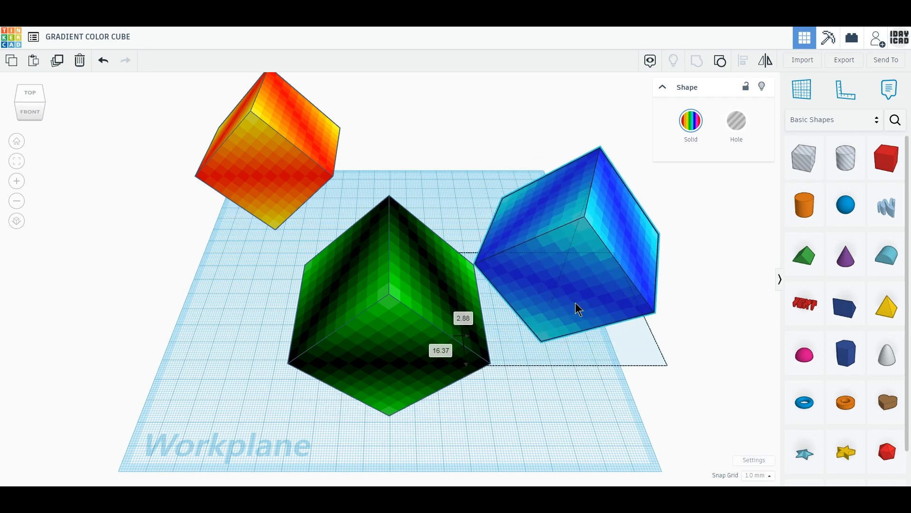
Rotate the red-to-yellow cube -22.5° about the vertical axis and place it behind the green cube's left side, mirroring the blue cube
{"action": "left_click_drag", "start_coordinate": [287, 200], "coordinate": [248, 271]}
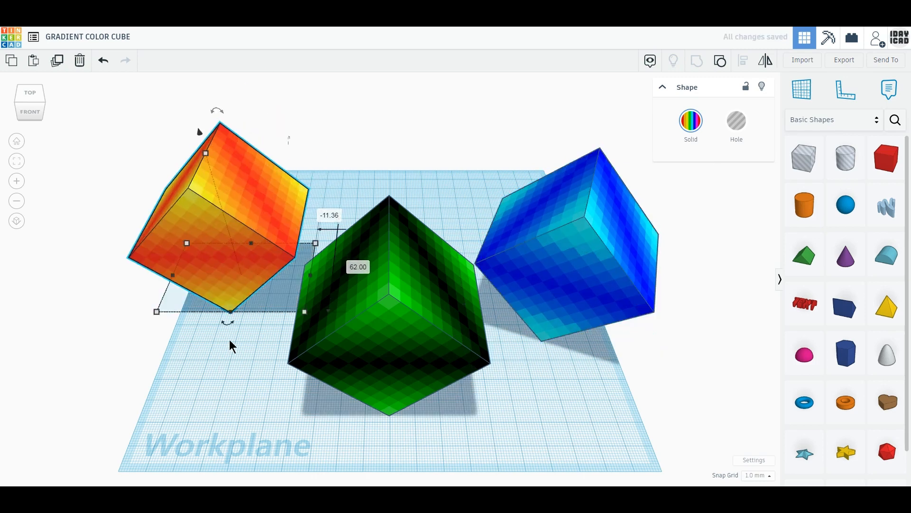
{"action": "left_click_drag", "start_coordinate": [229, 321], "coordinate": [263, 317]}
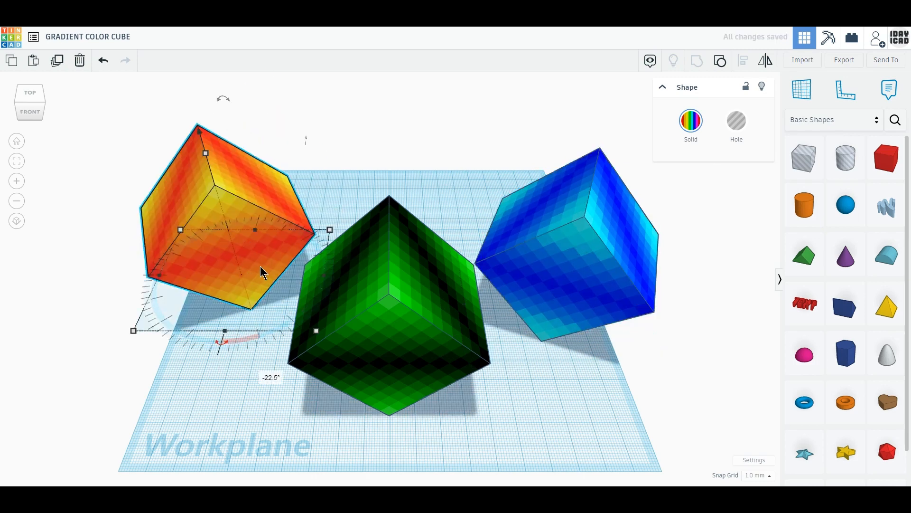
{"action": "left_click_drag", "start_coordinate": [259, 270], "coordinate": [247, 299]}
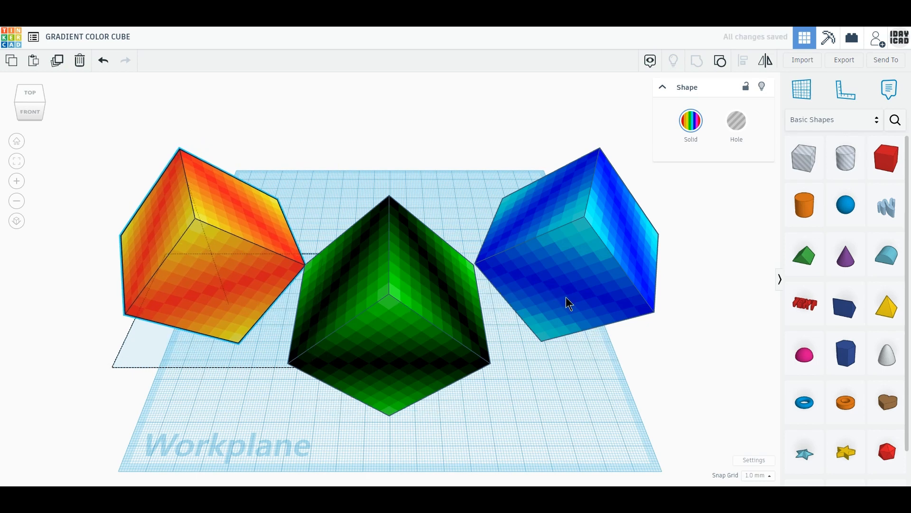
Nudge the blue-to-cyan cube 1 mm forward to line up with the red-to-yellow cube
{"action": "left_click", "coordinate": [565, 298]}
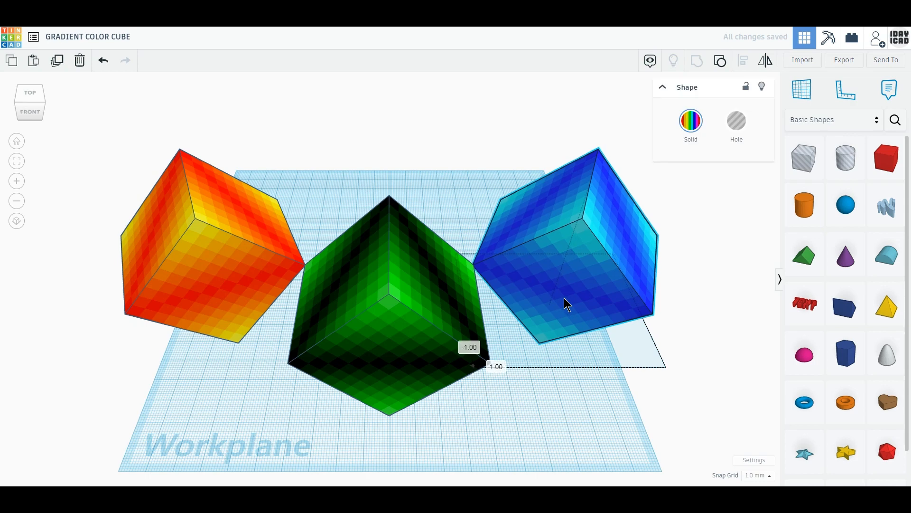
{"action": "left_click_drag", "start_coordinate": [498, 275], "coordinate": [502, 275]}
{"action": "left_click", "coordinate": [572, 391]}
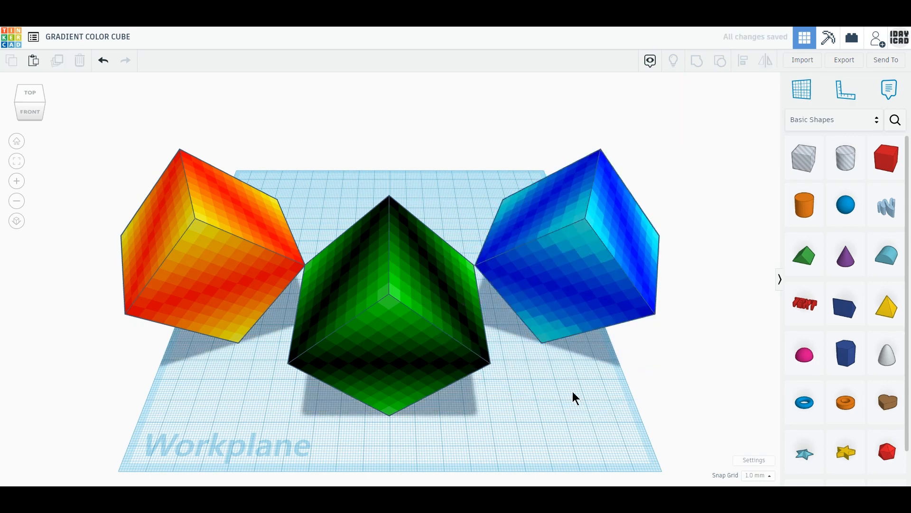